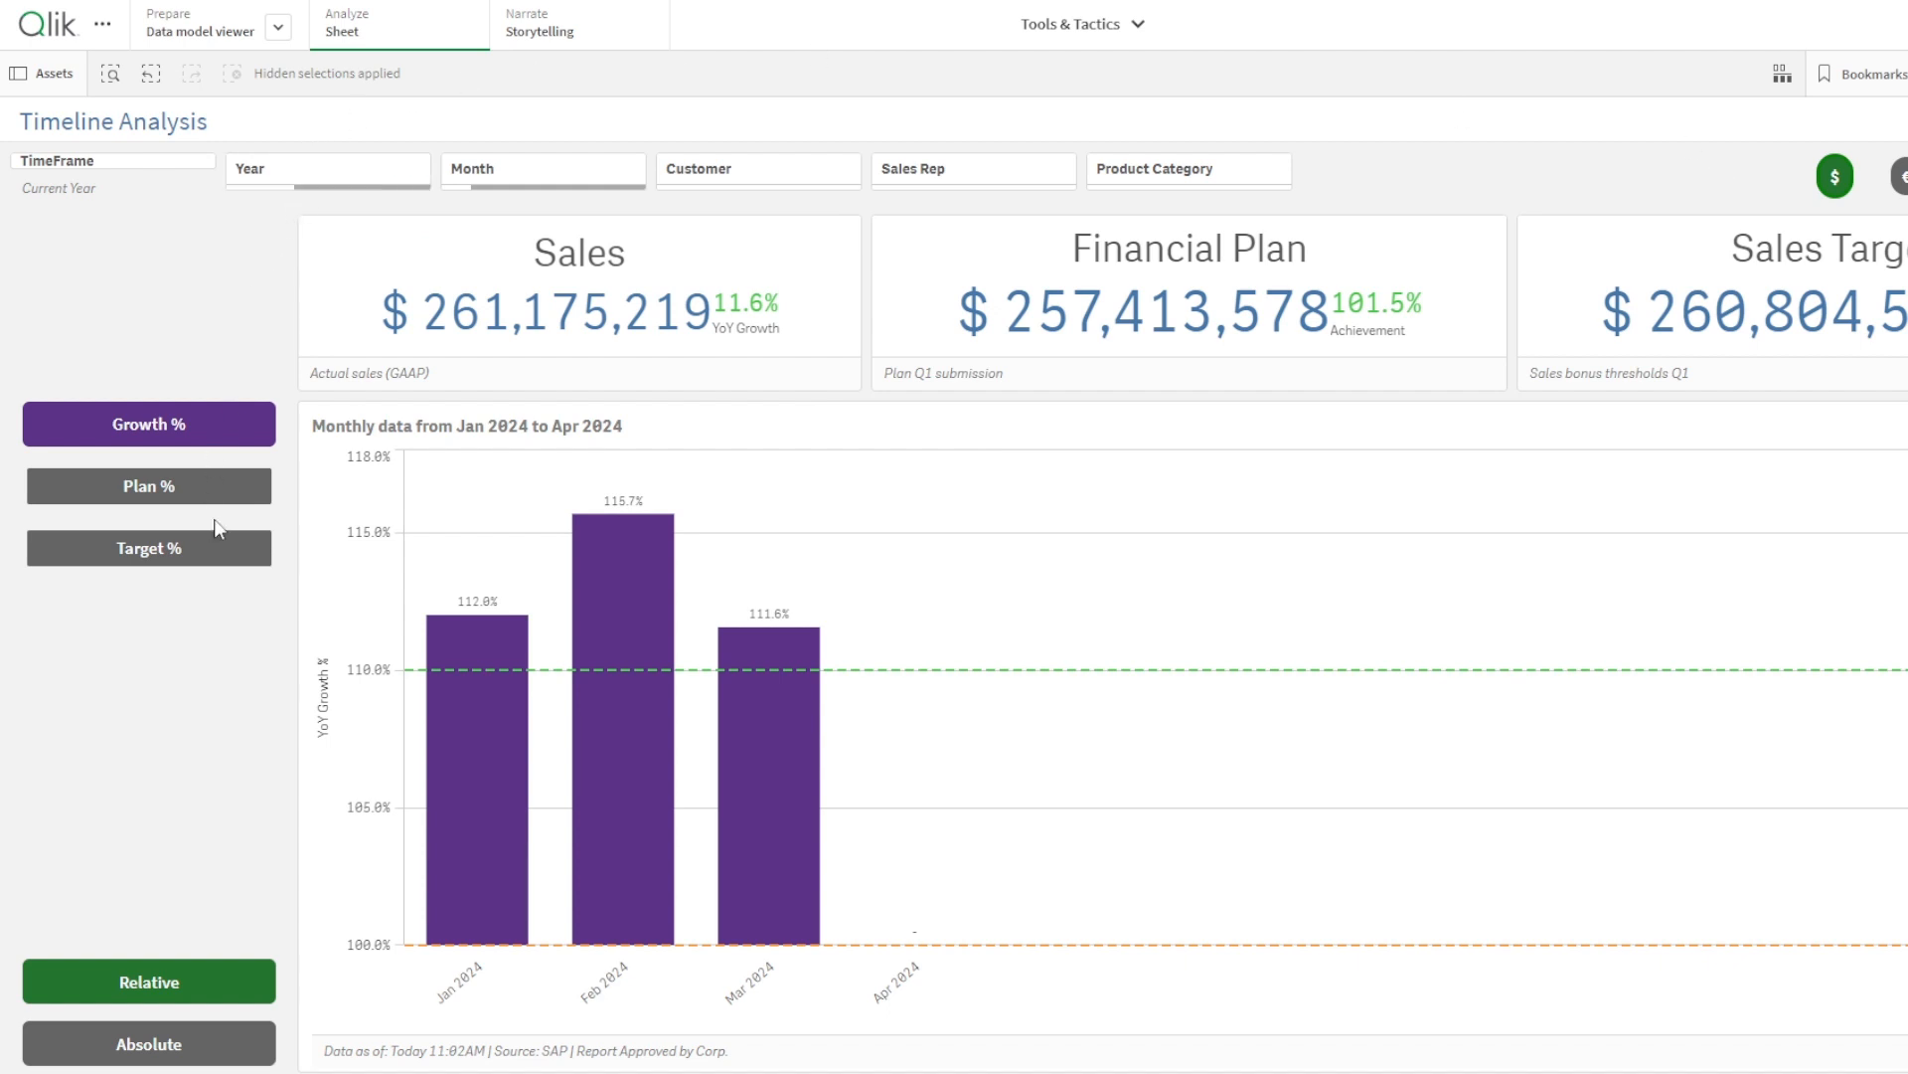
- Switch the monthly chart from Plan % to absolute Plan values against actual sales for Jan–Apr 2024
click(101, 487)
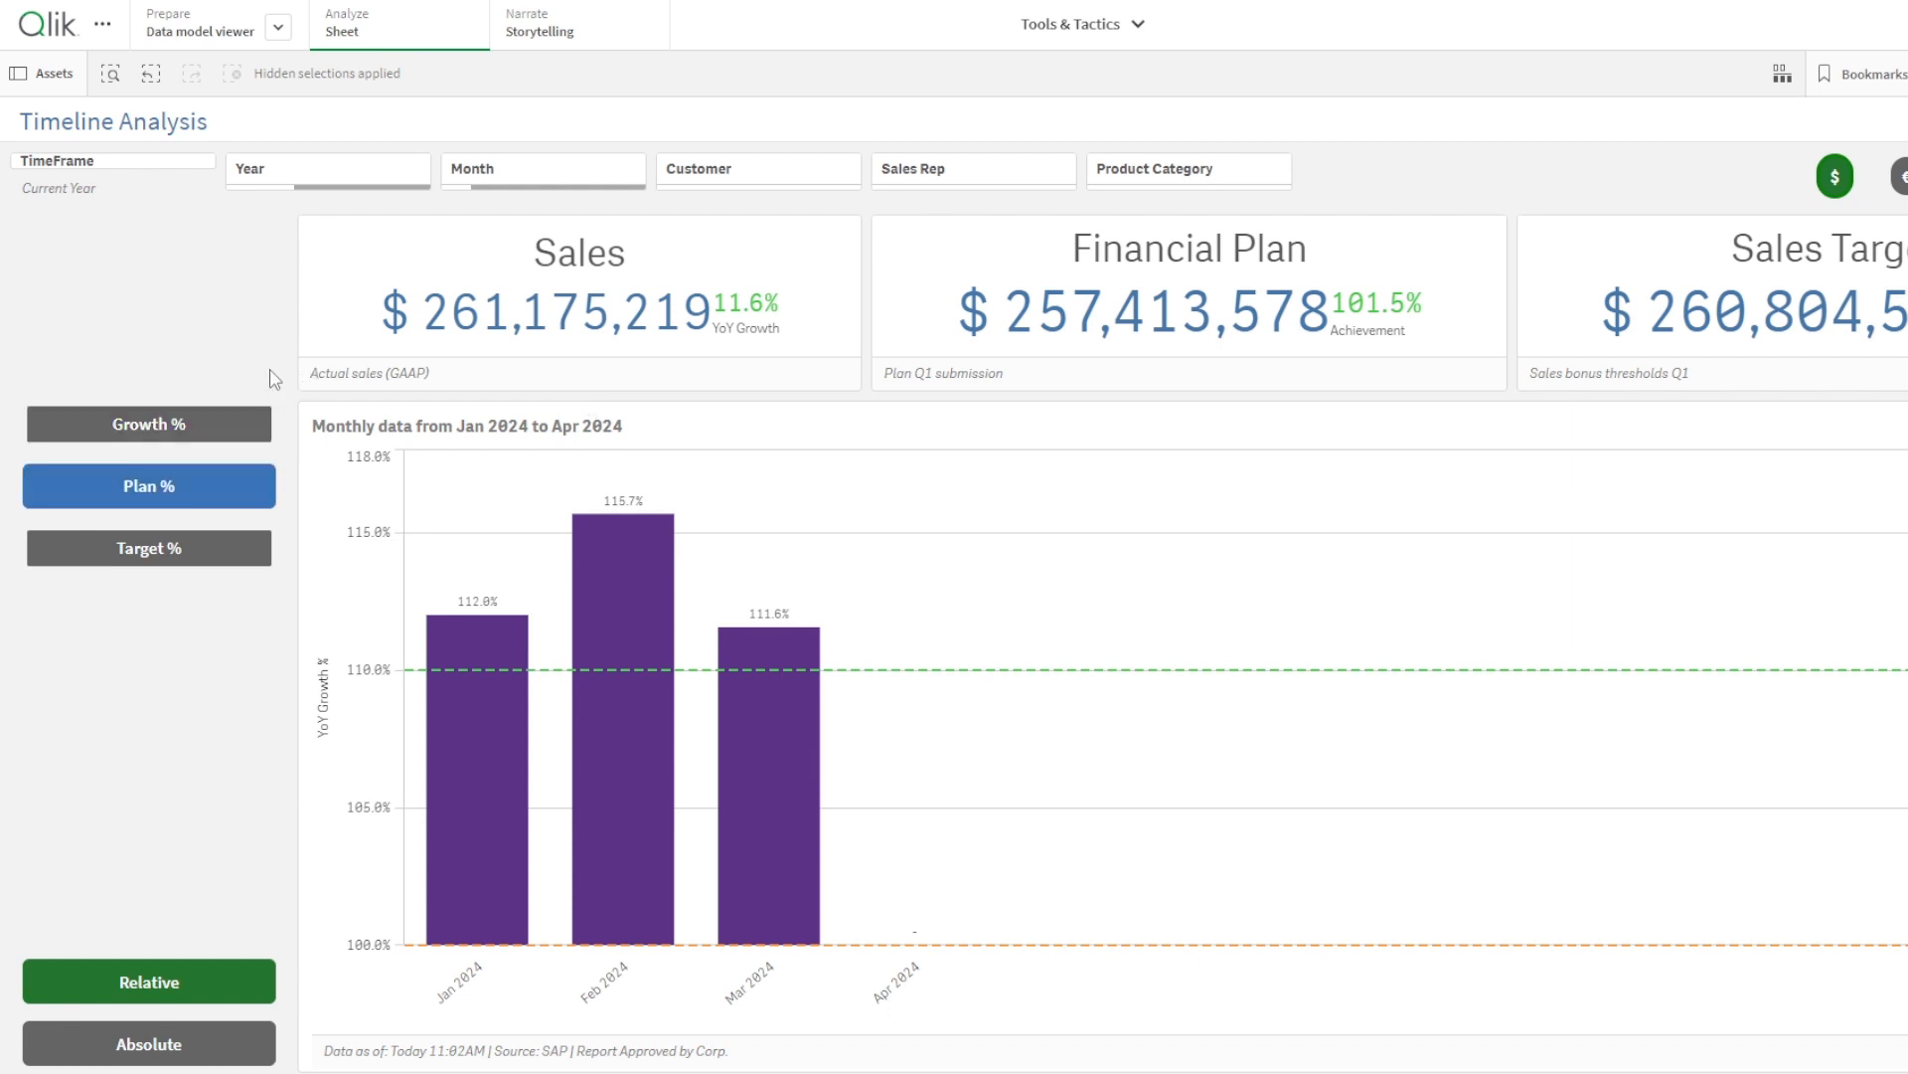
click(167, 1052)
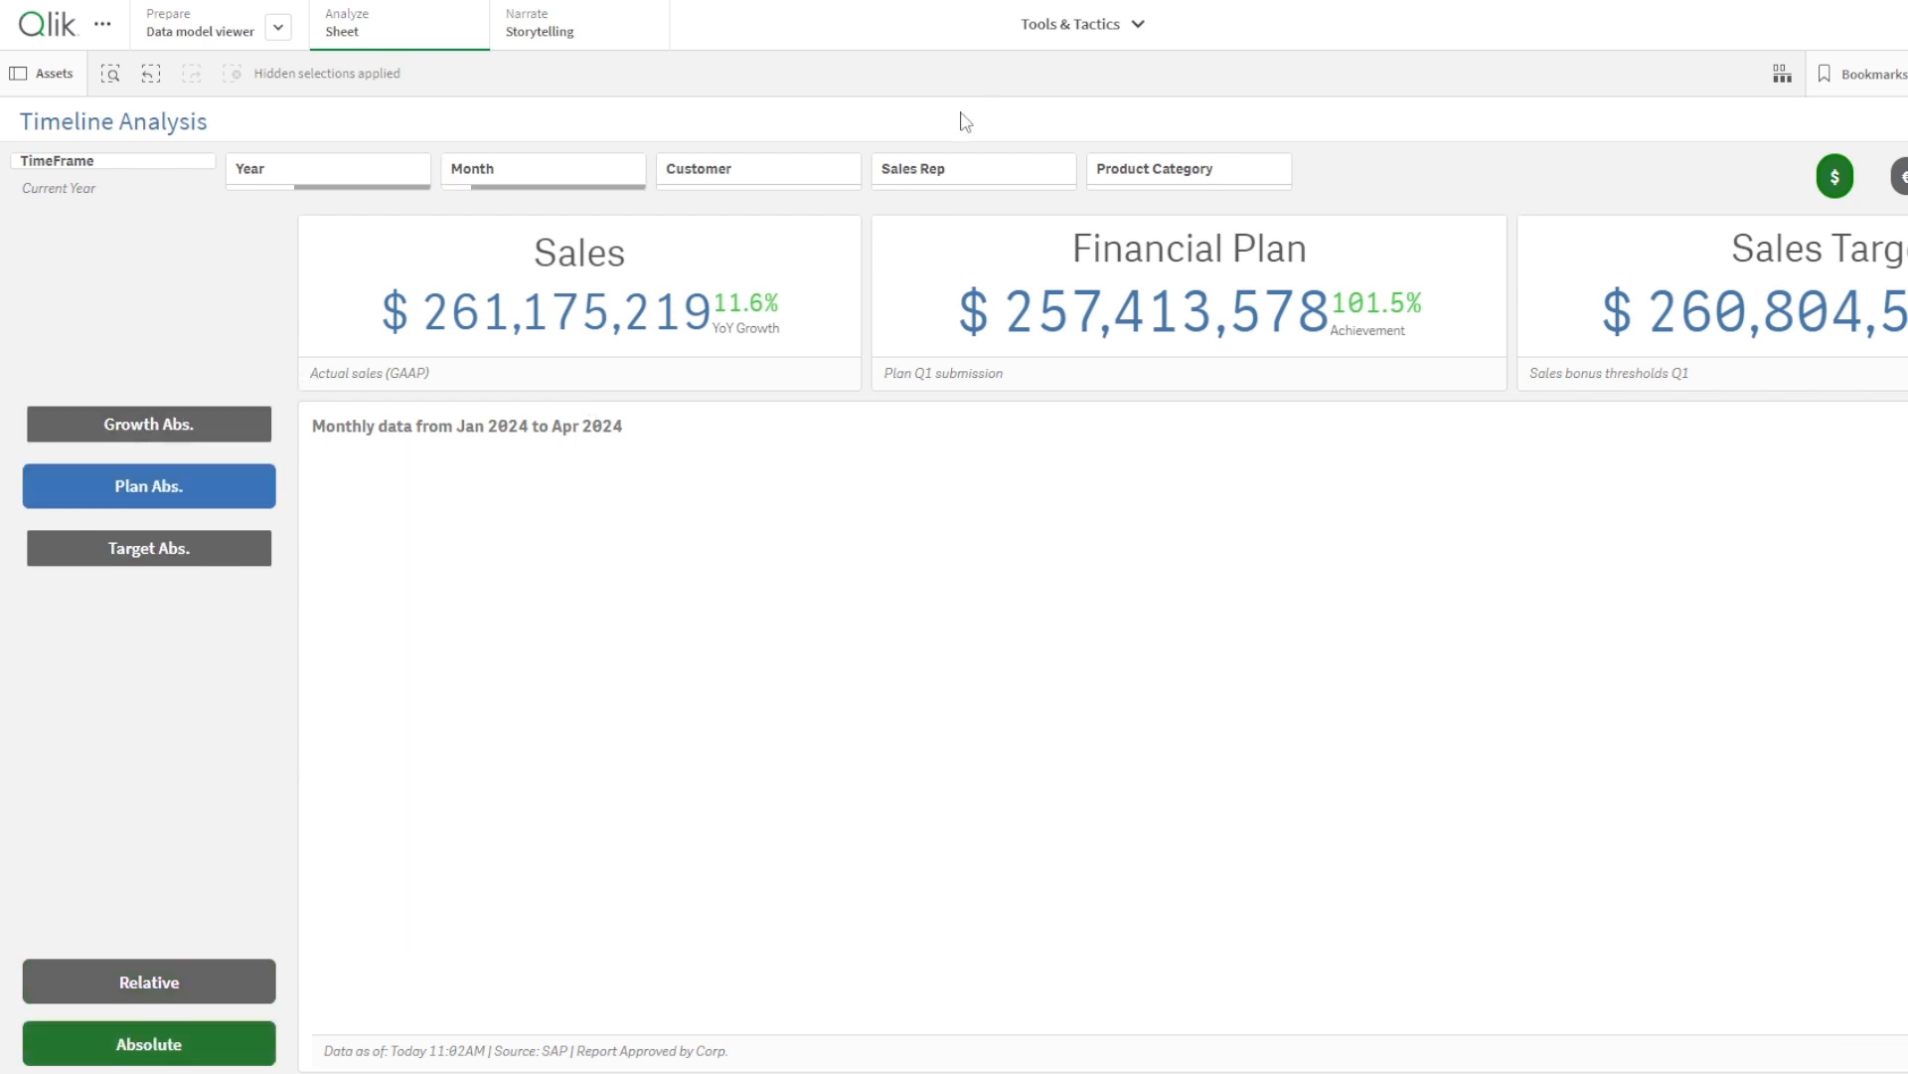
click(278, 30)
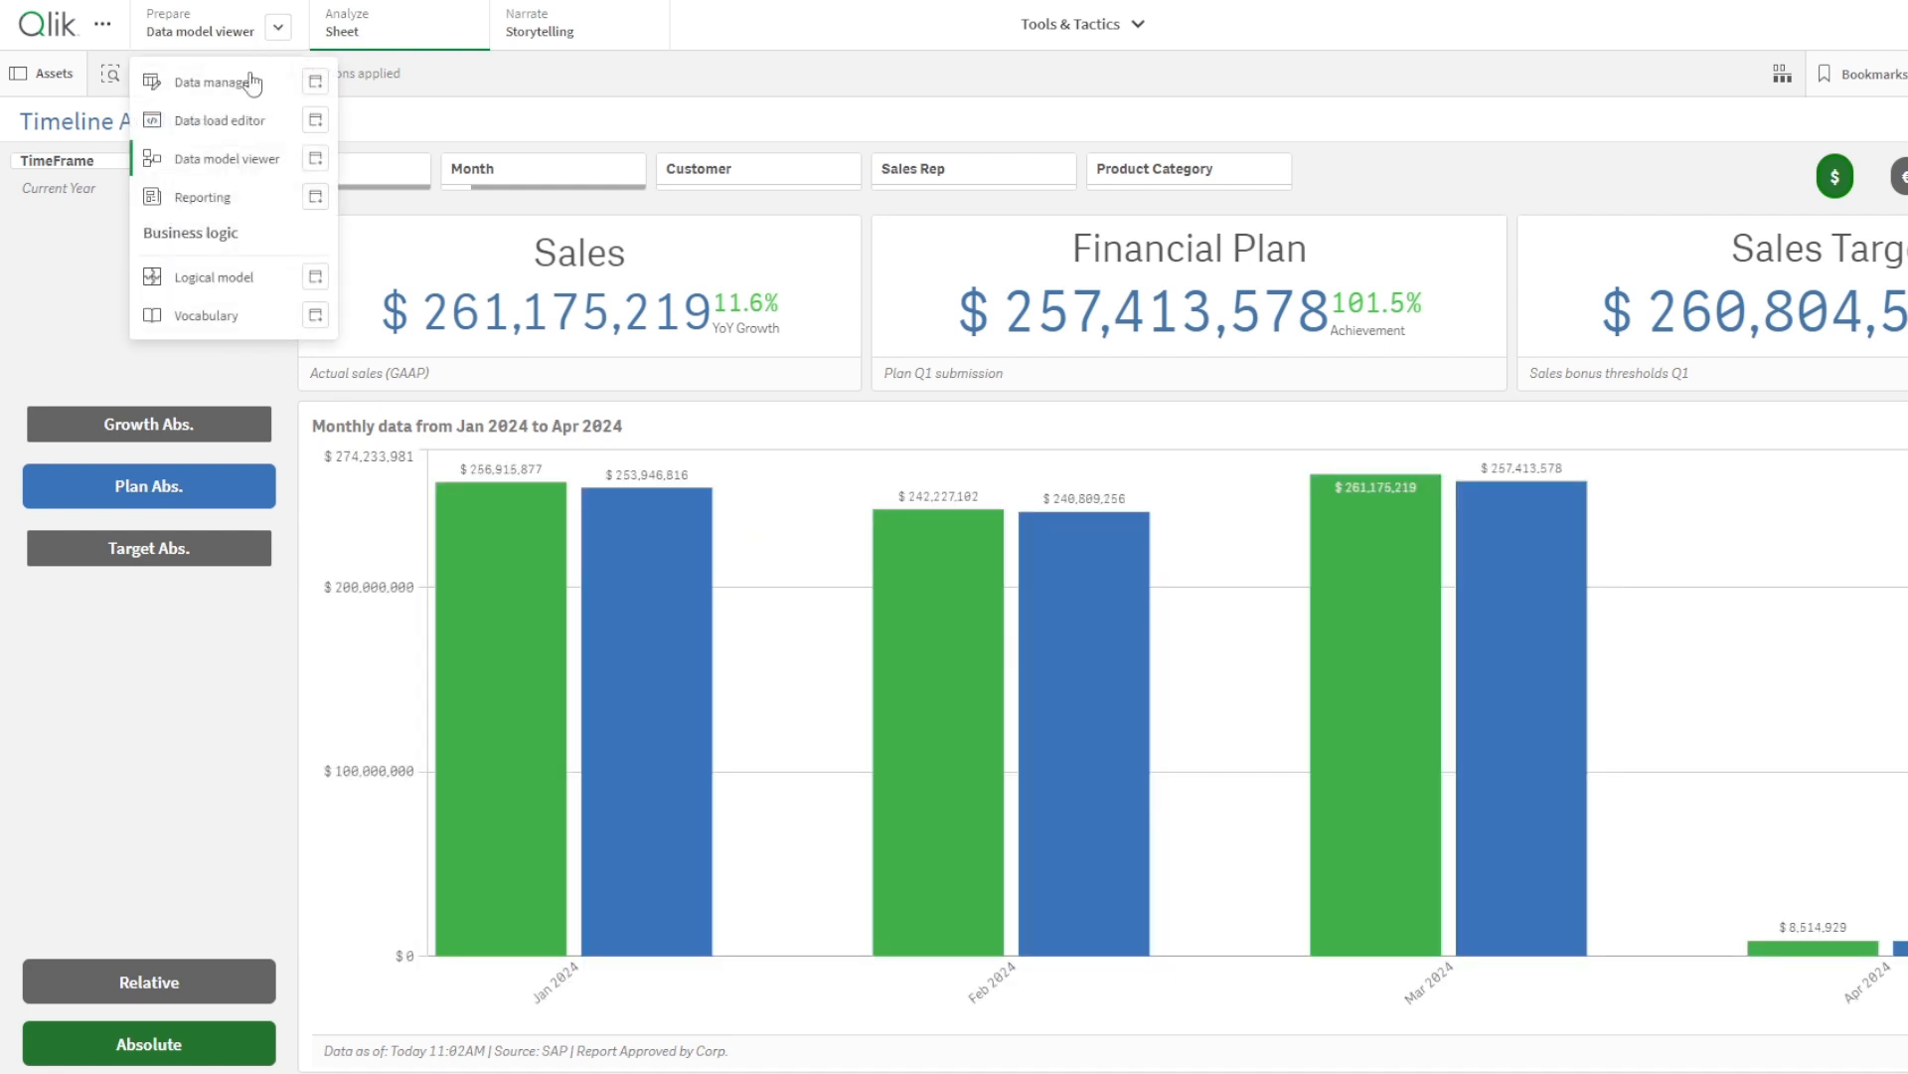
- Open the Data model viewer and go to DataX Demo's Correlation Analysis sheet
click(247, 162)
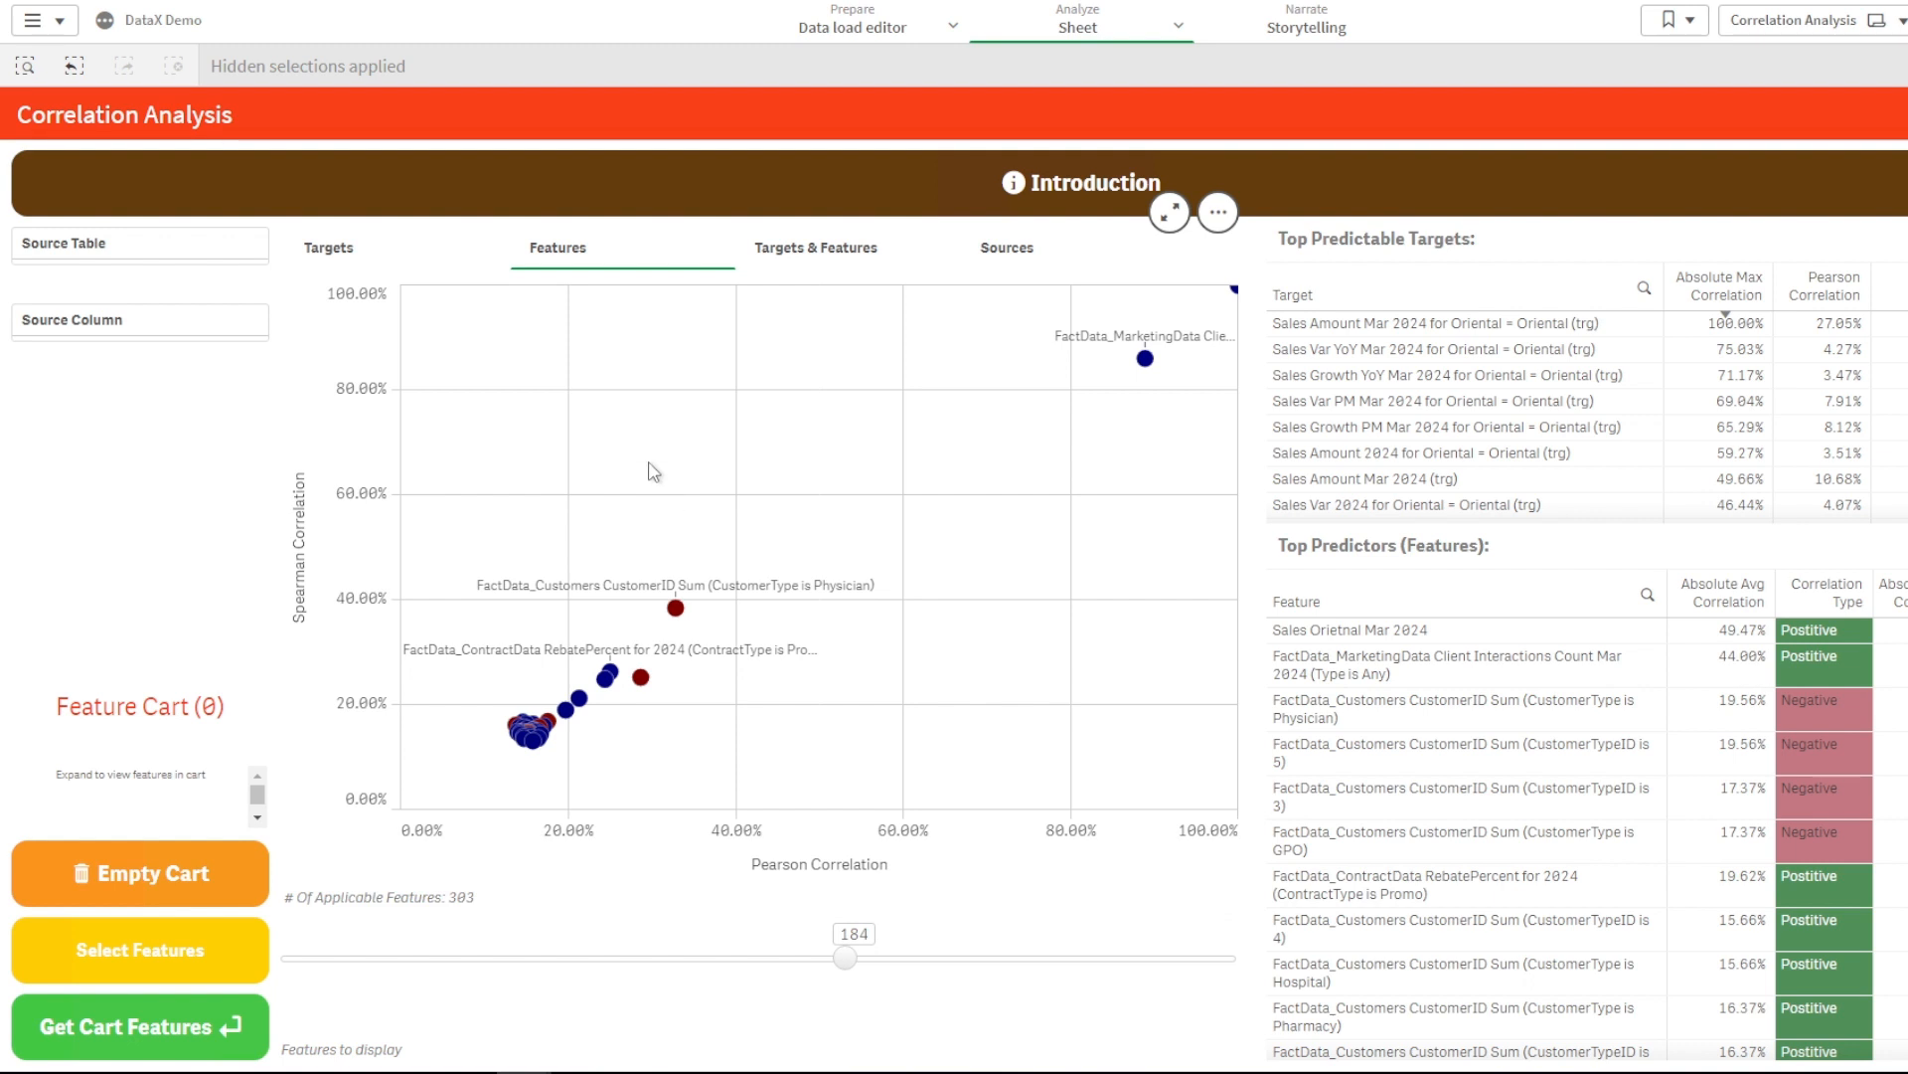
- Show the scatter's Targets & Features view, plotting Pearson against Spearman for 1000 pairs
click(823, 260)
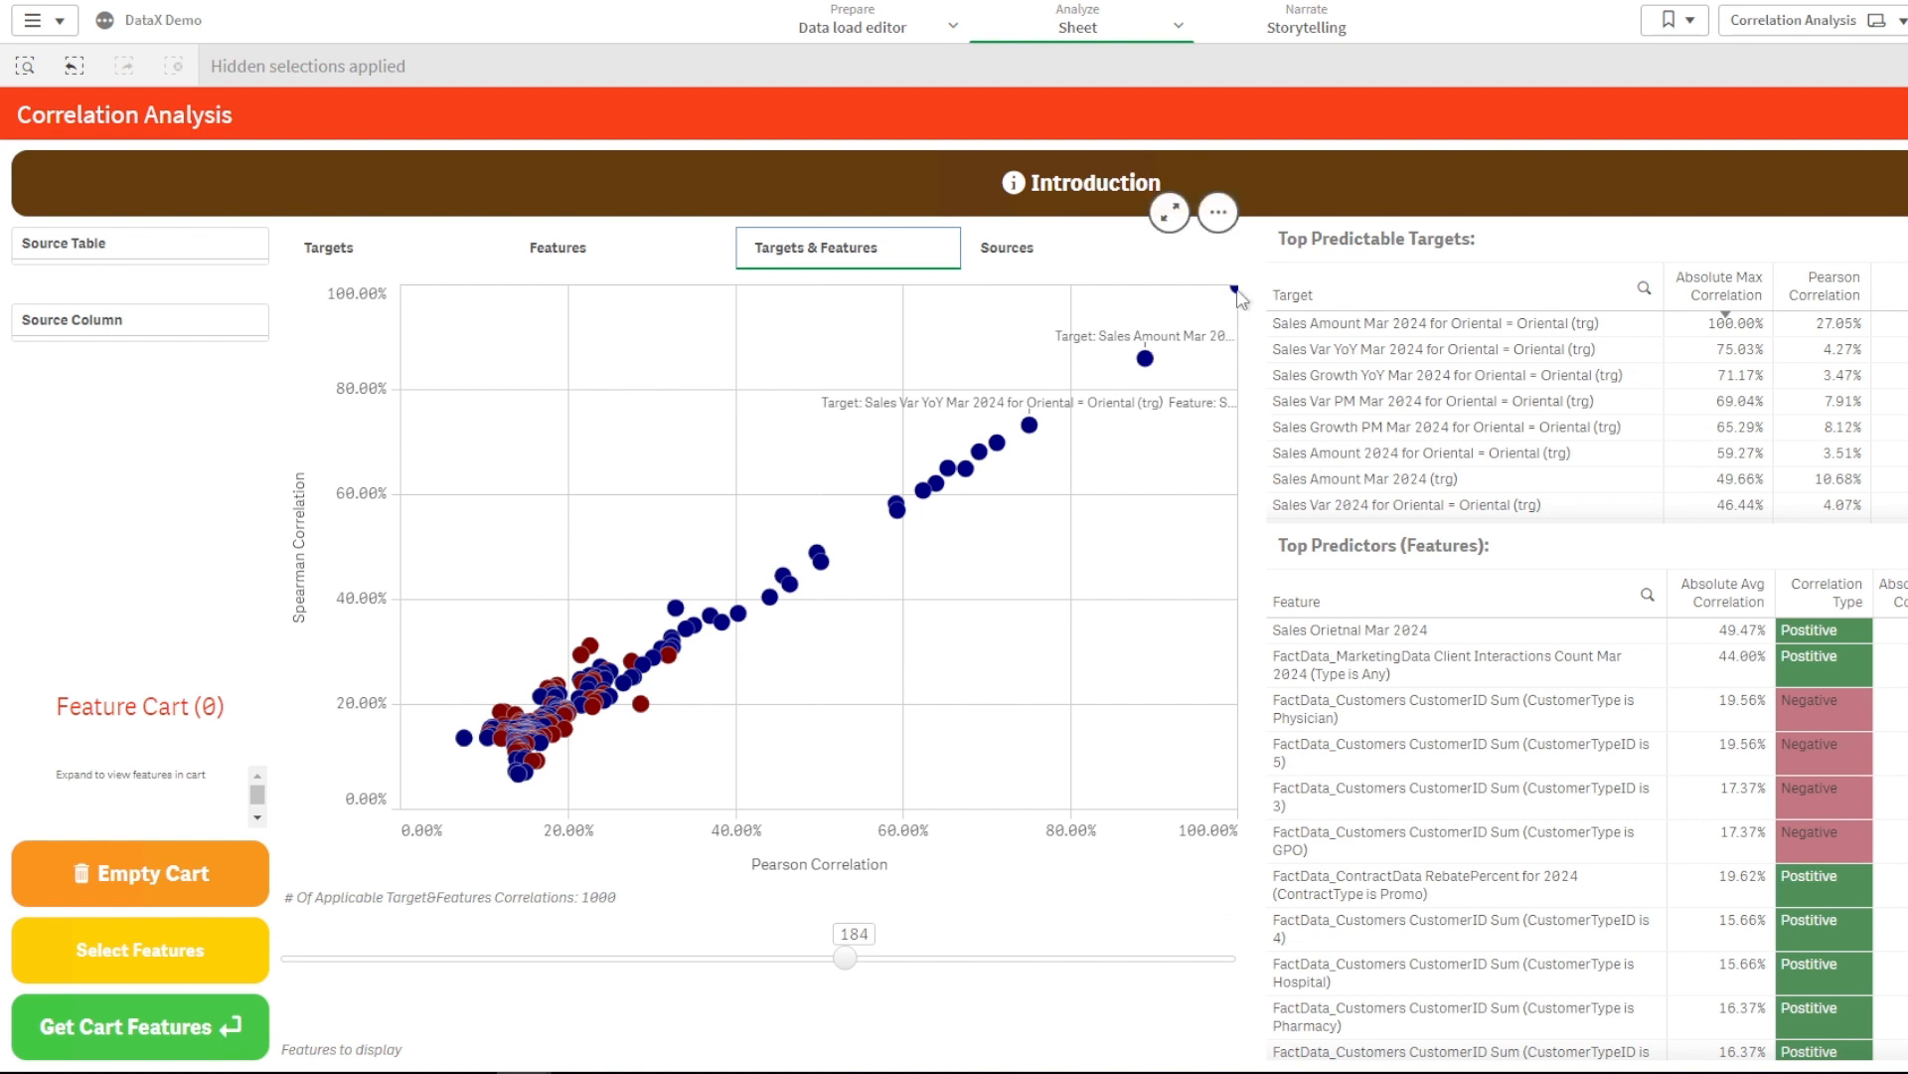
mouse_move(1237, 290)
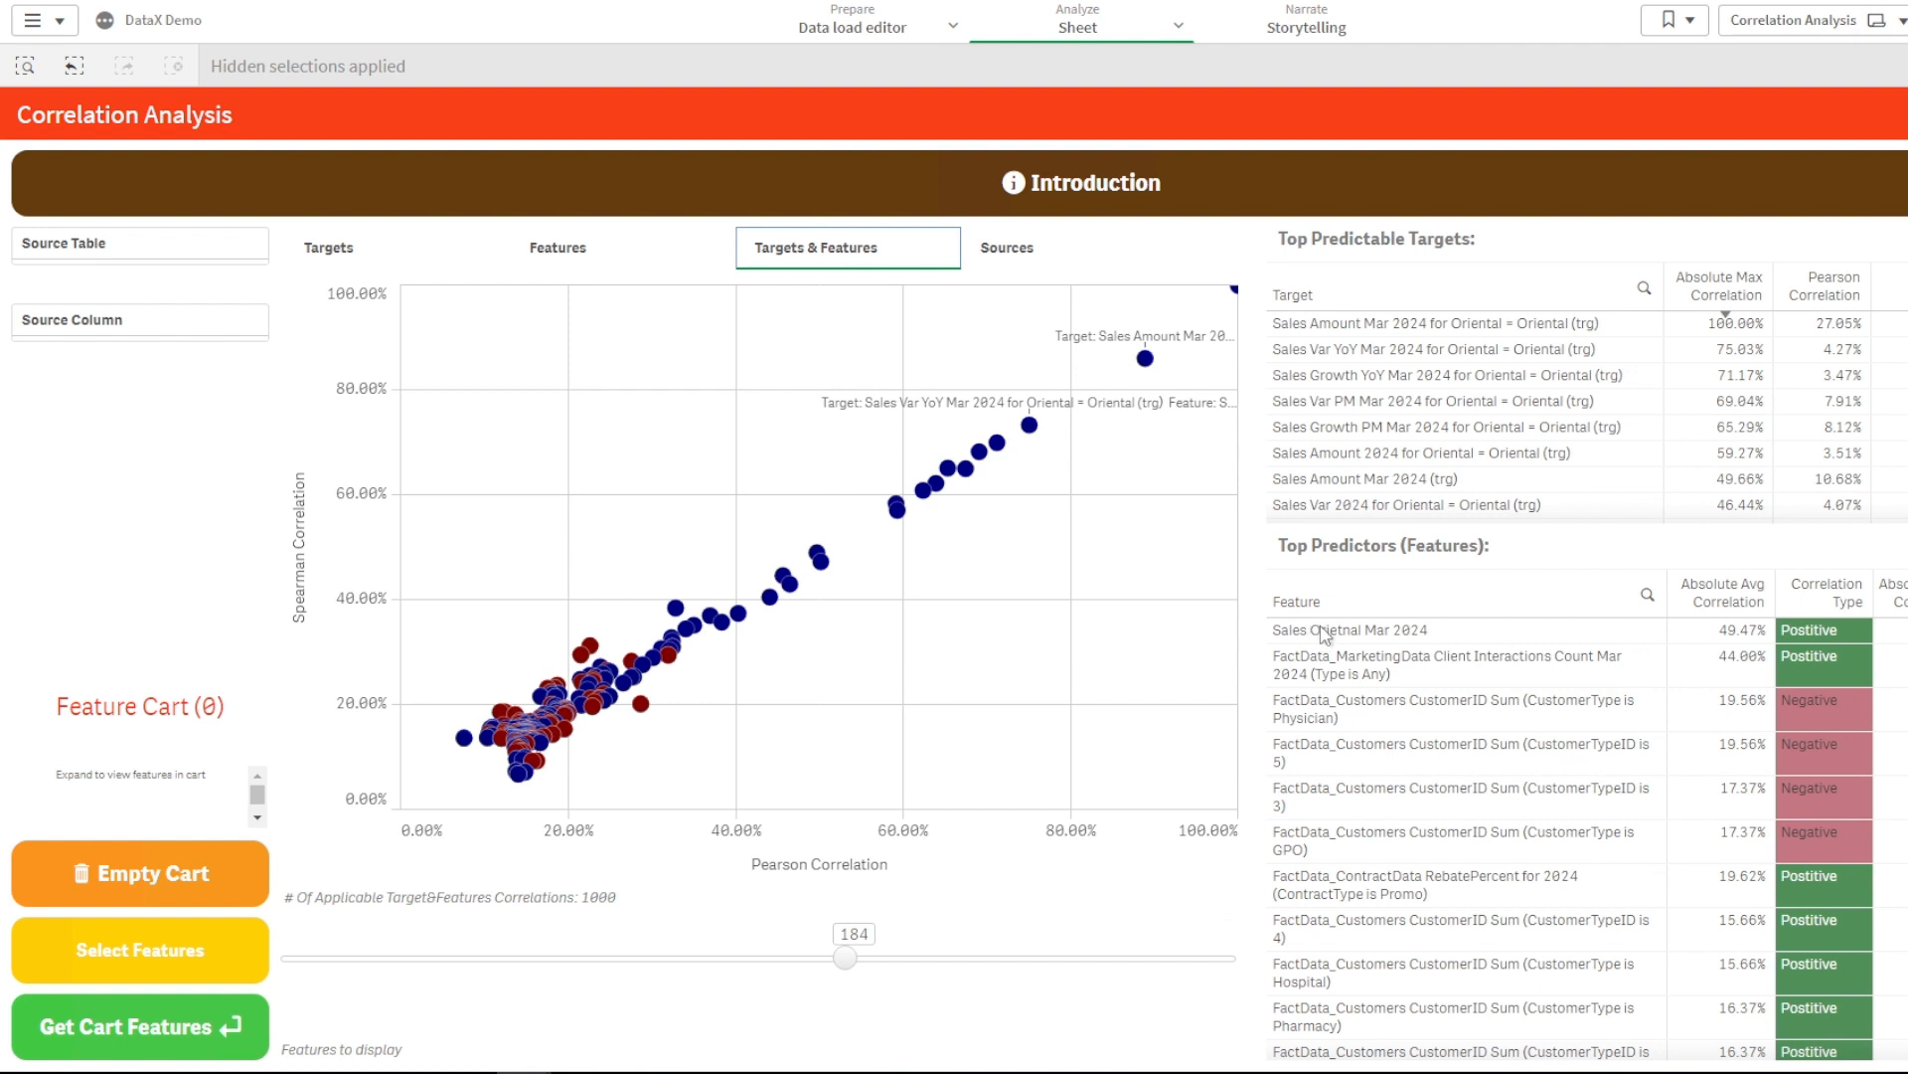
click(1234, 290)
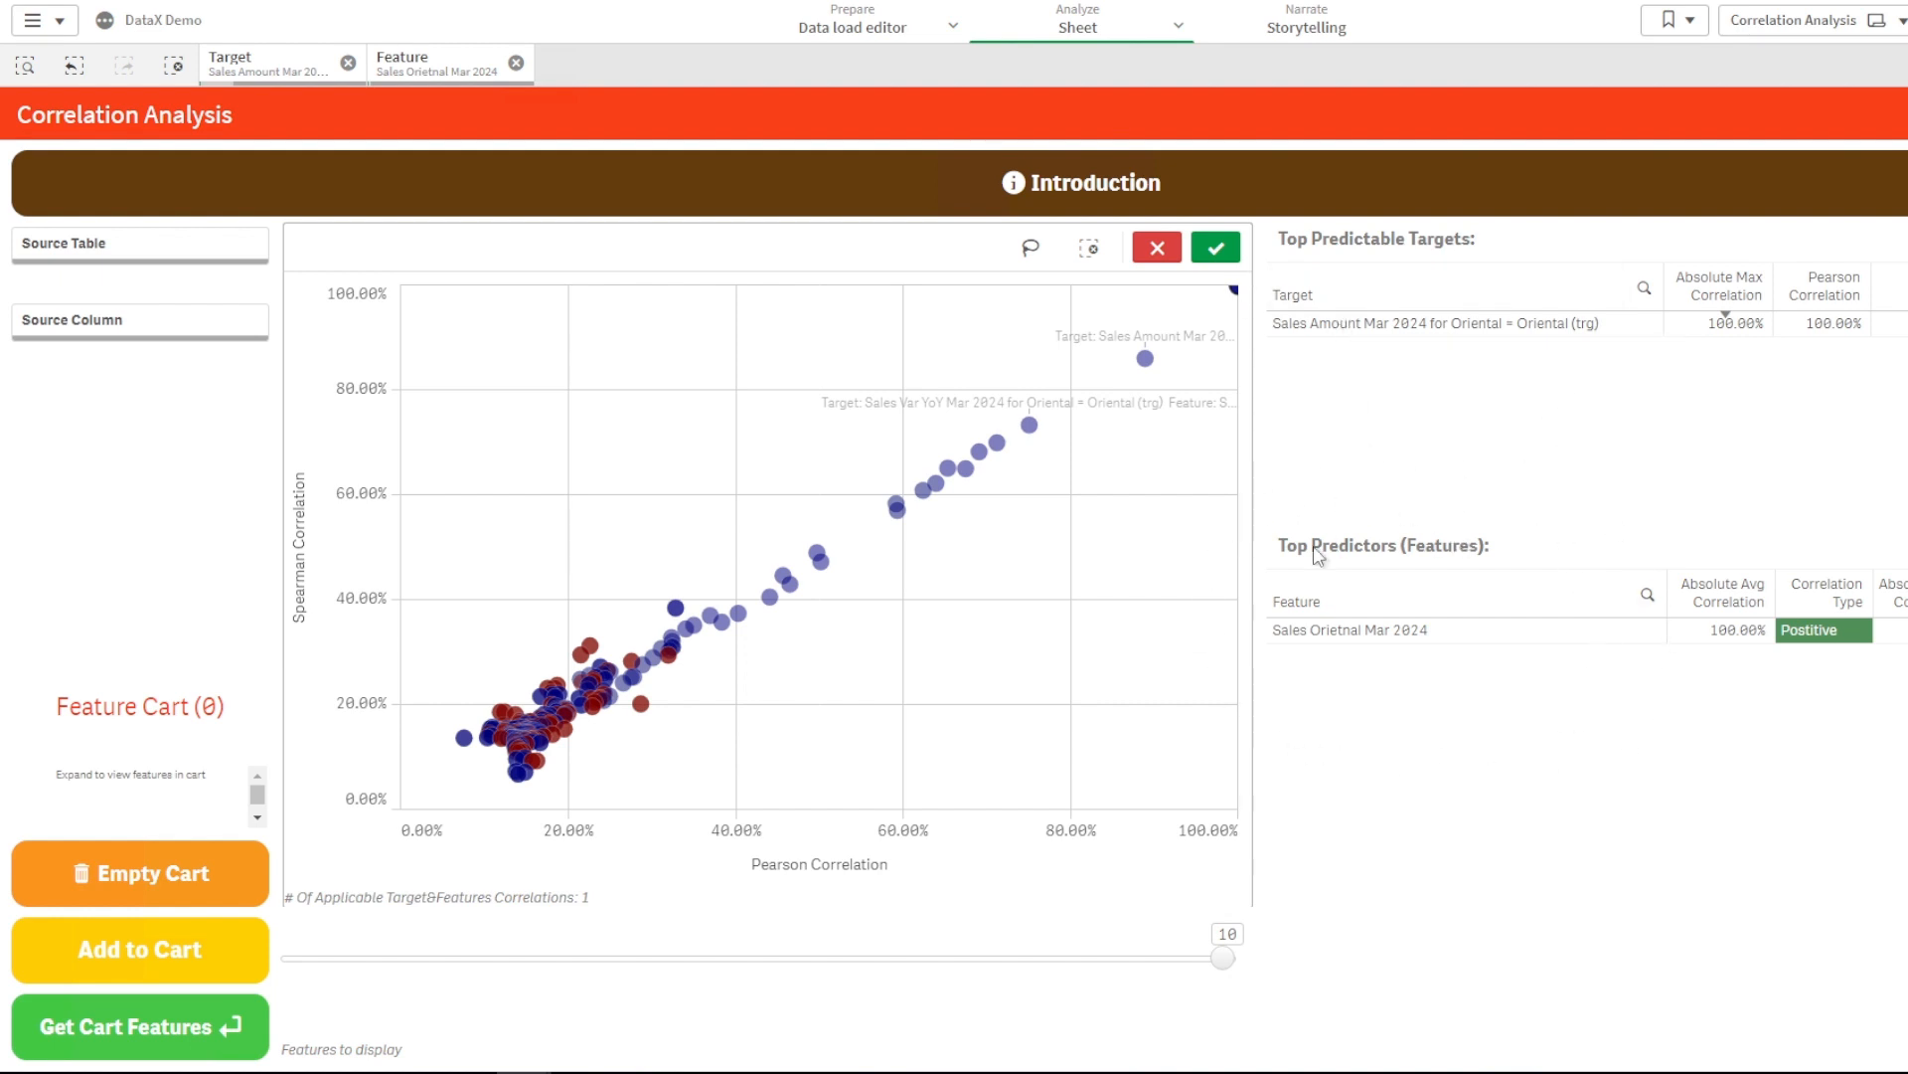
click(1215, 251)
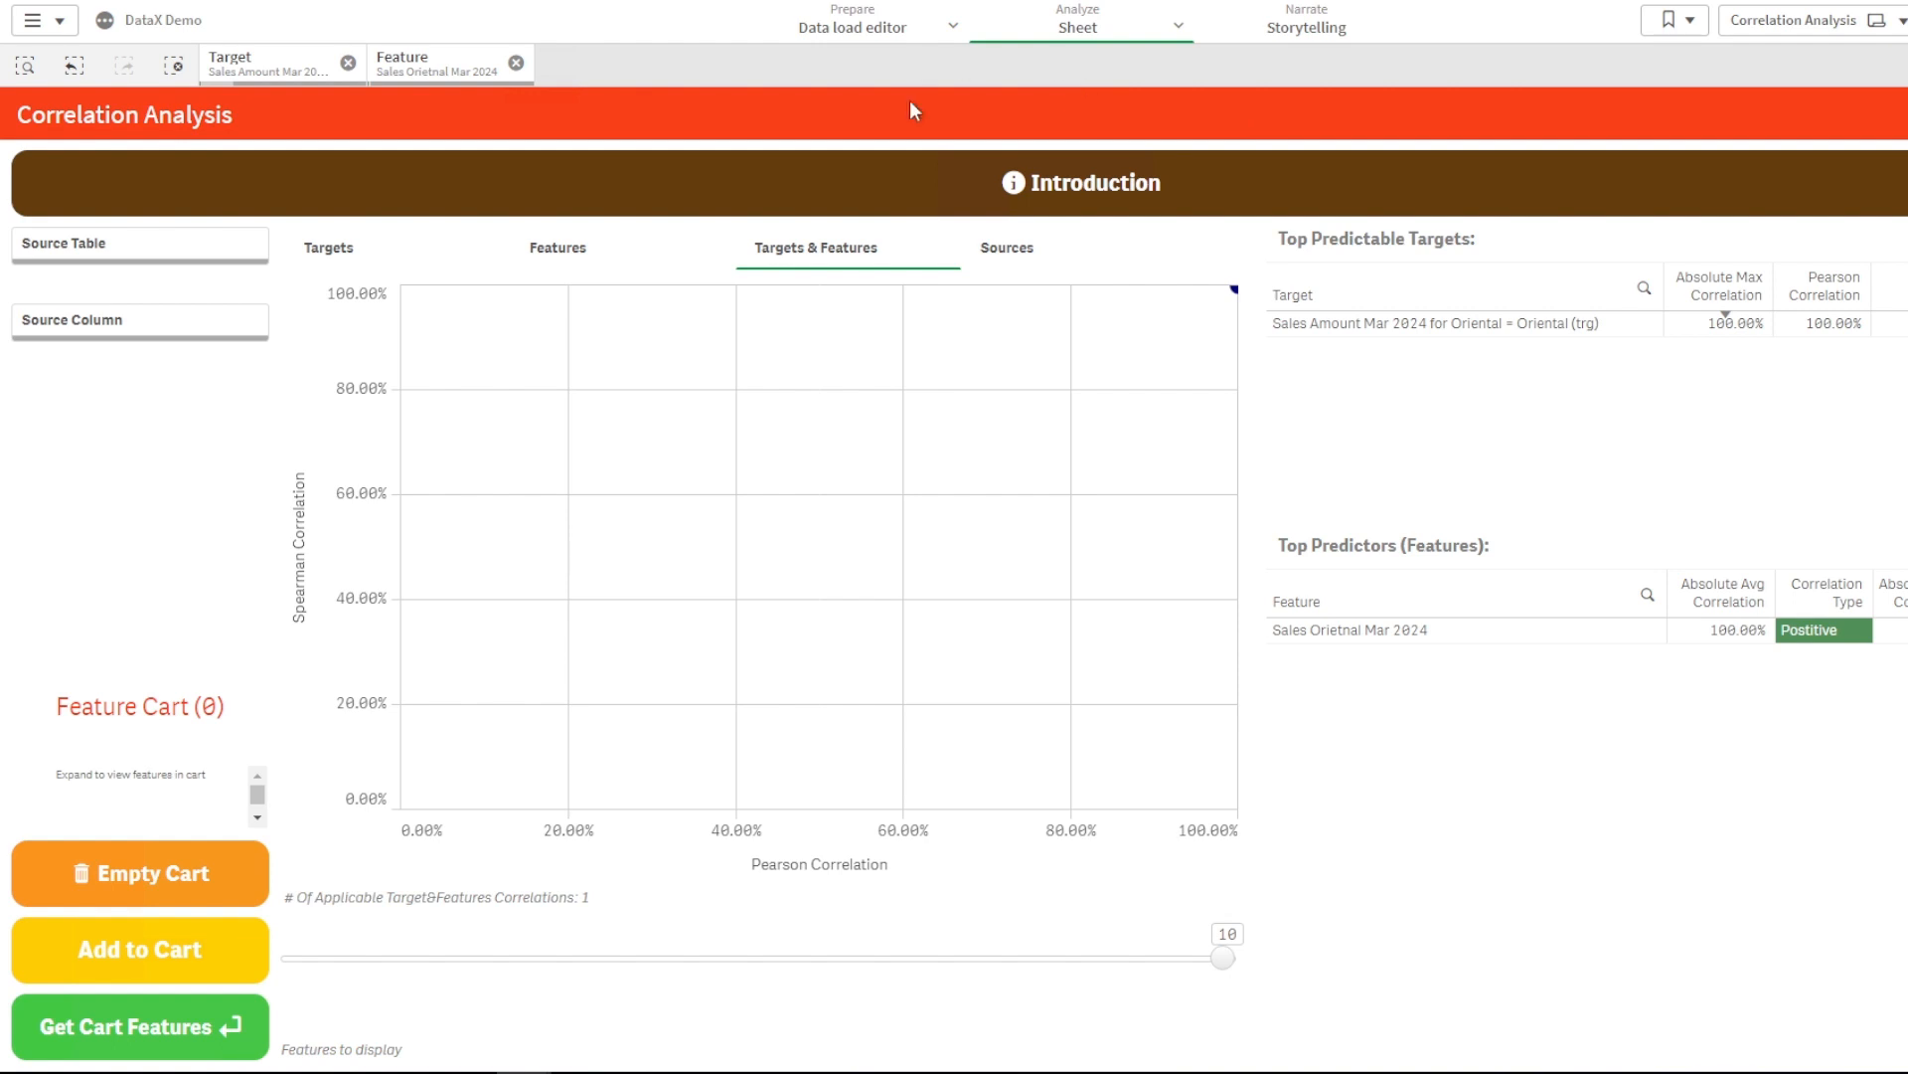
click(516, 64)
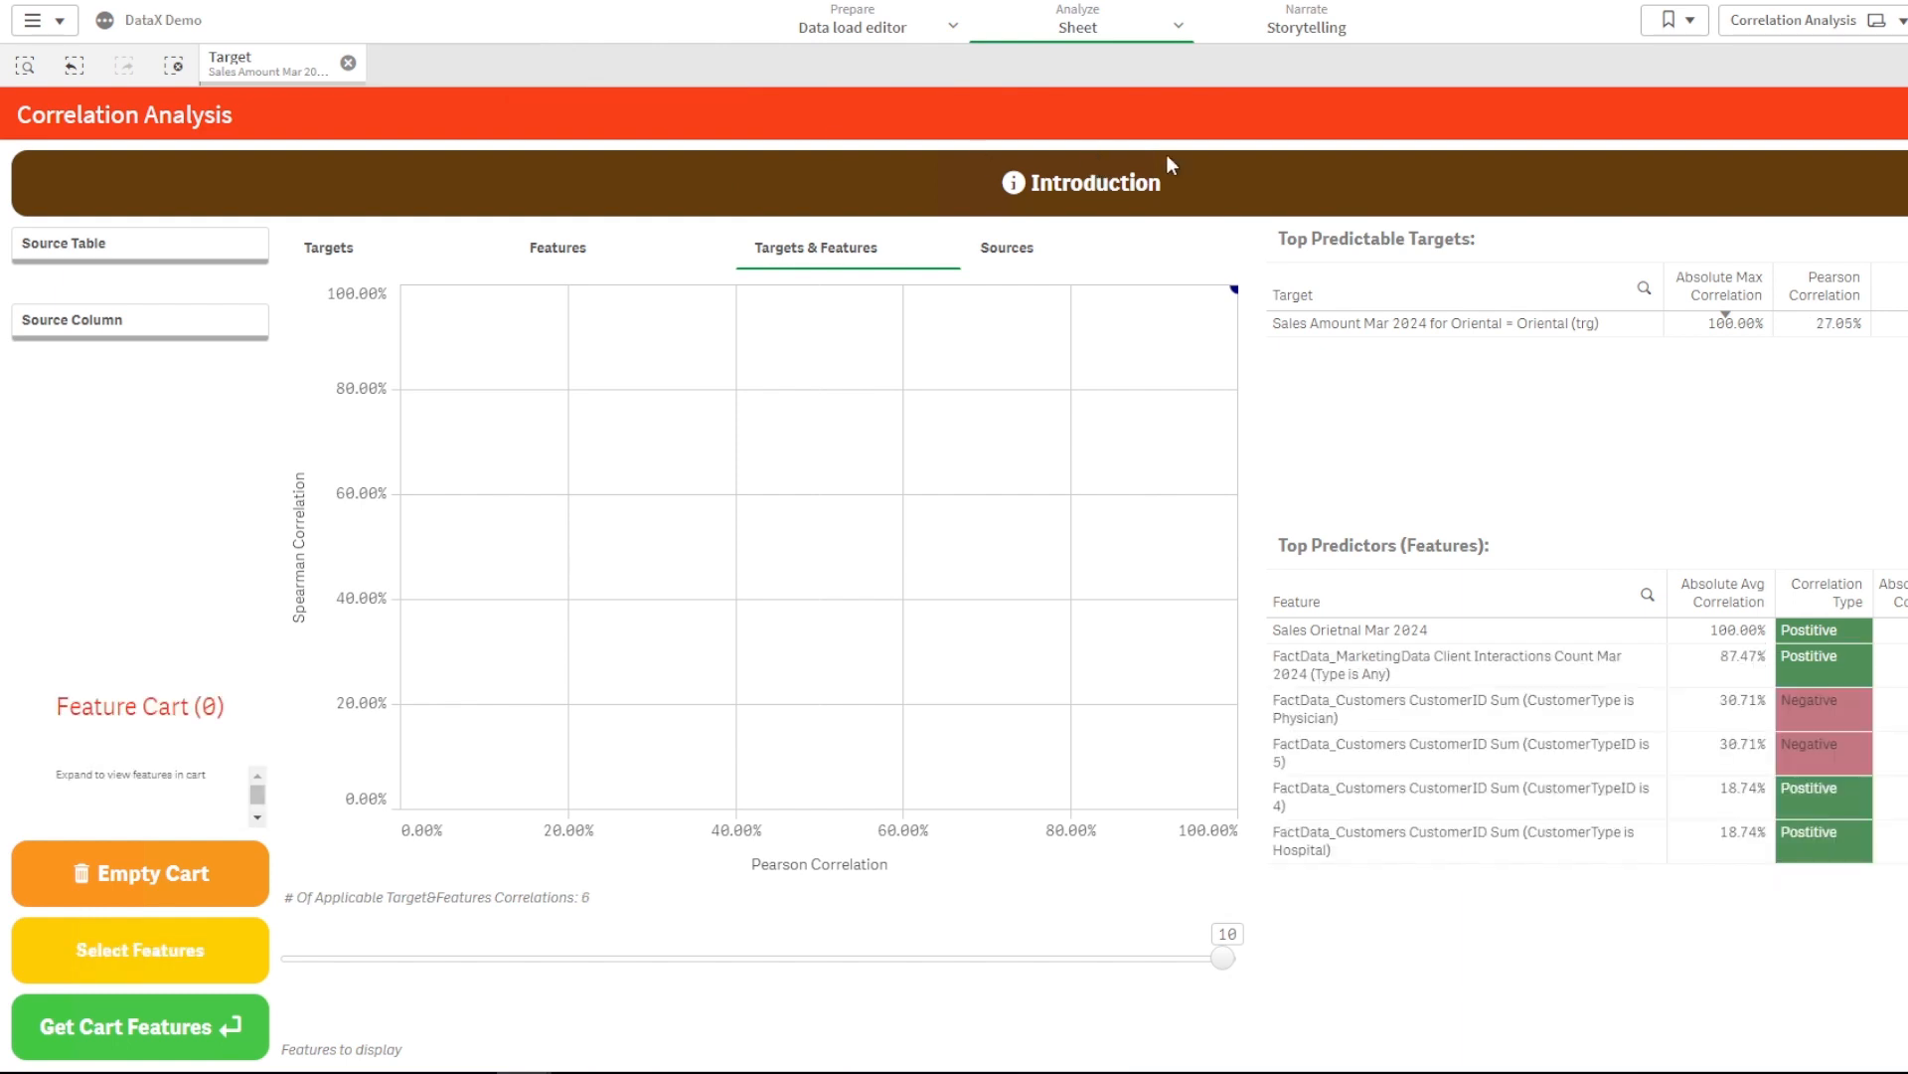
click(348, 65)
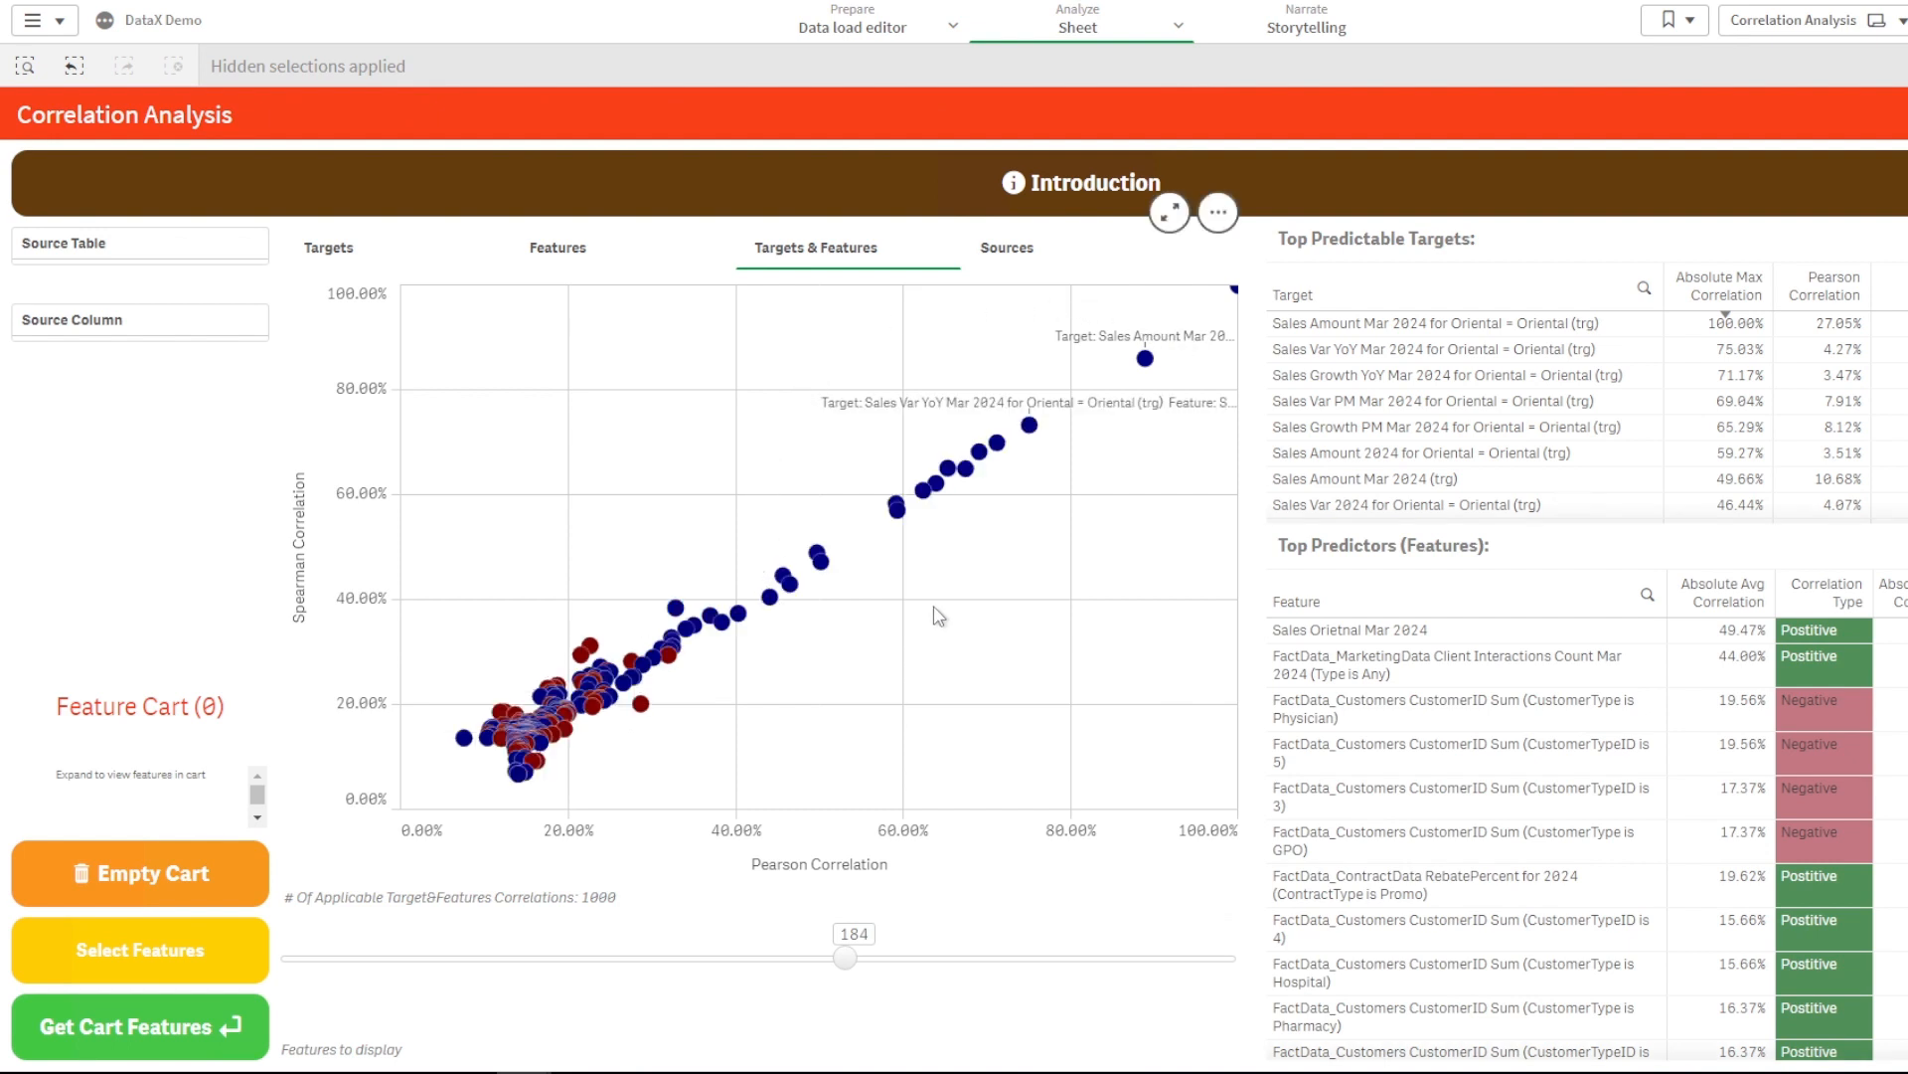
- Select the strongest upper-right correlation points, narrowing to 10 targets and 2 features
click(1146, 360)
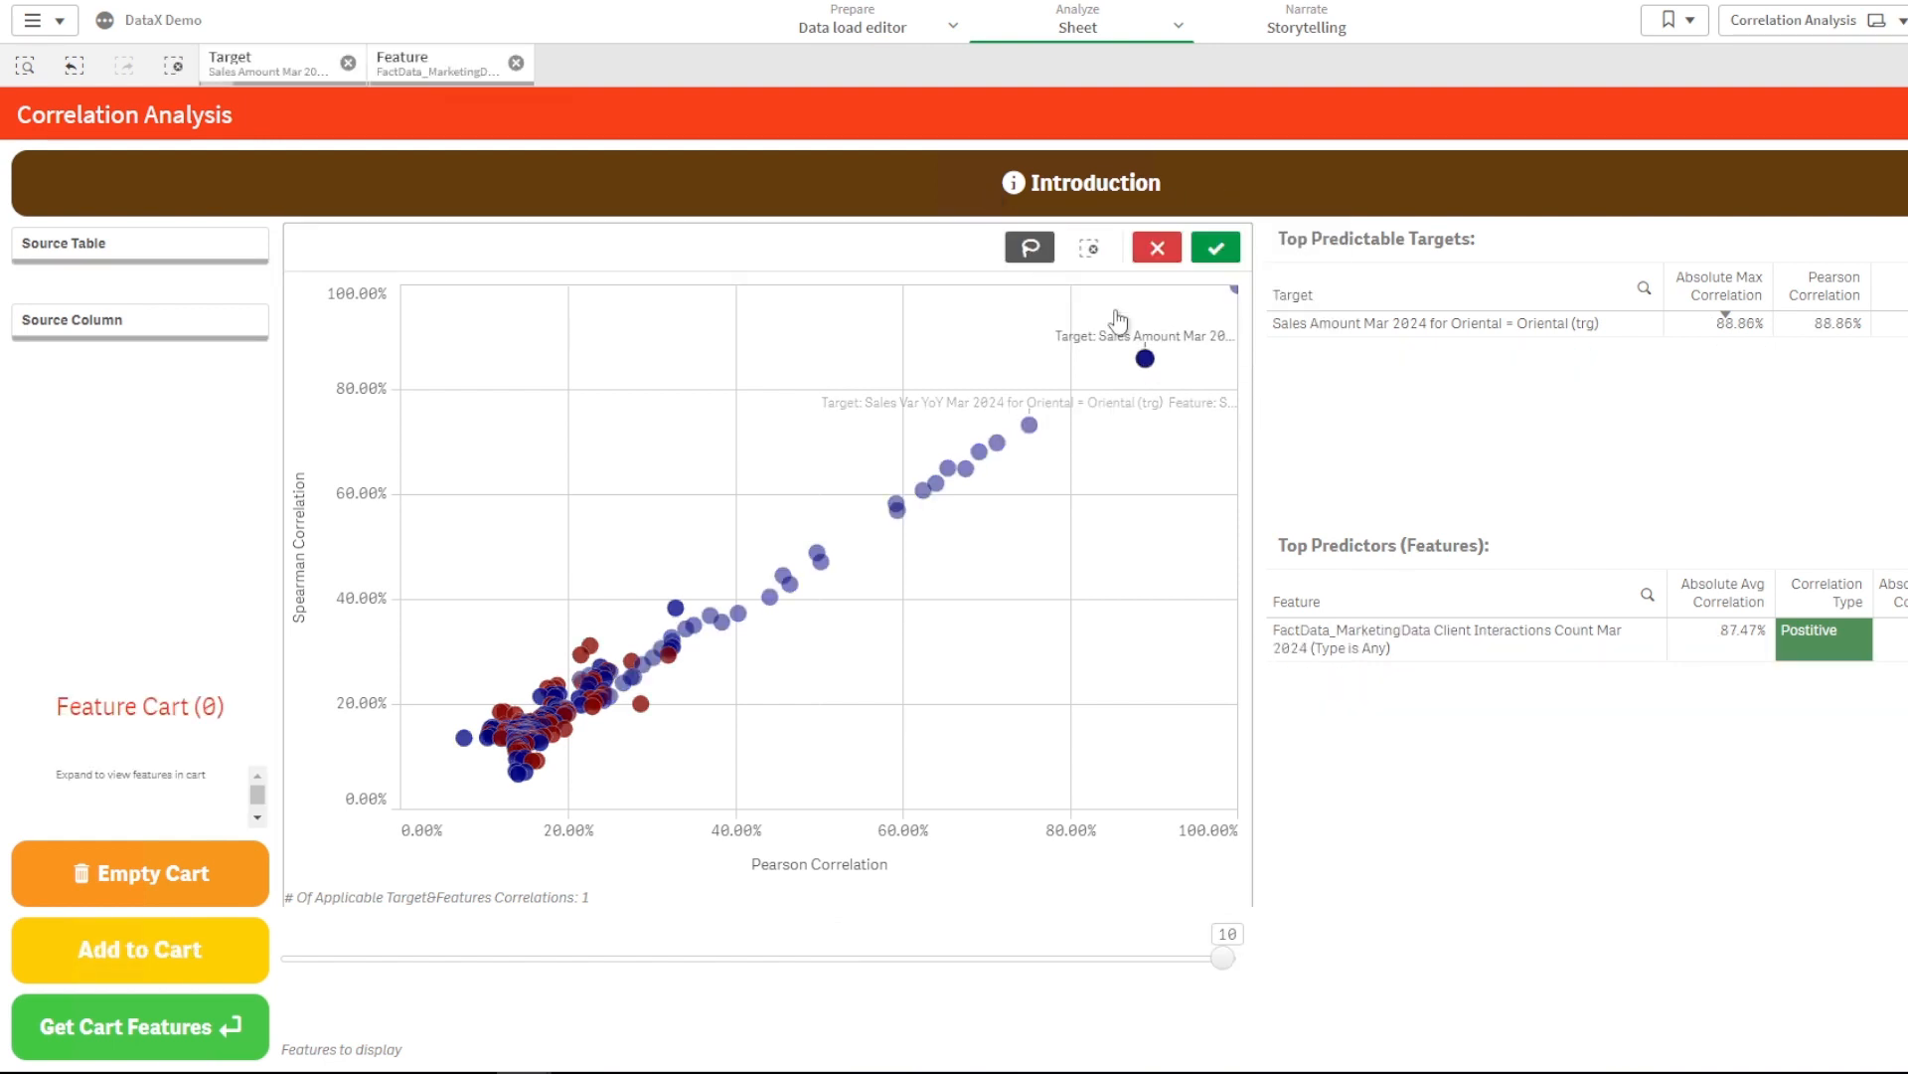
mouse_move(1182, 342)
mouse_down()
mouse_move(1007, 310)
mouse_move(708, 636)
mouse_move(1071, 724)
mouse_move(1240, 419)
mouse_move(1183, 343)
mouse_up()
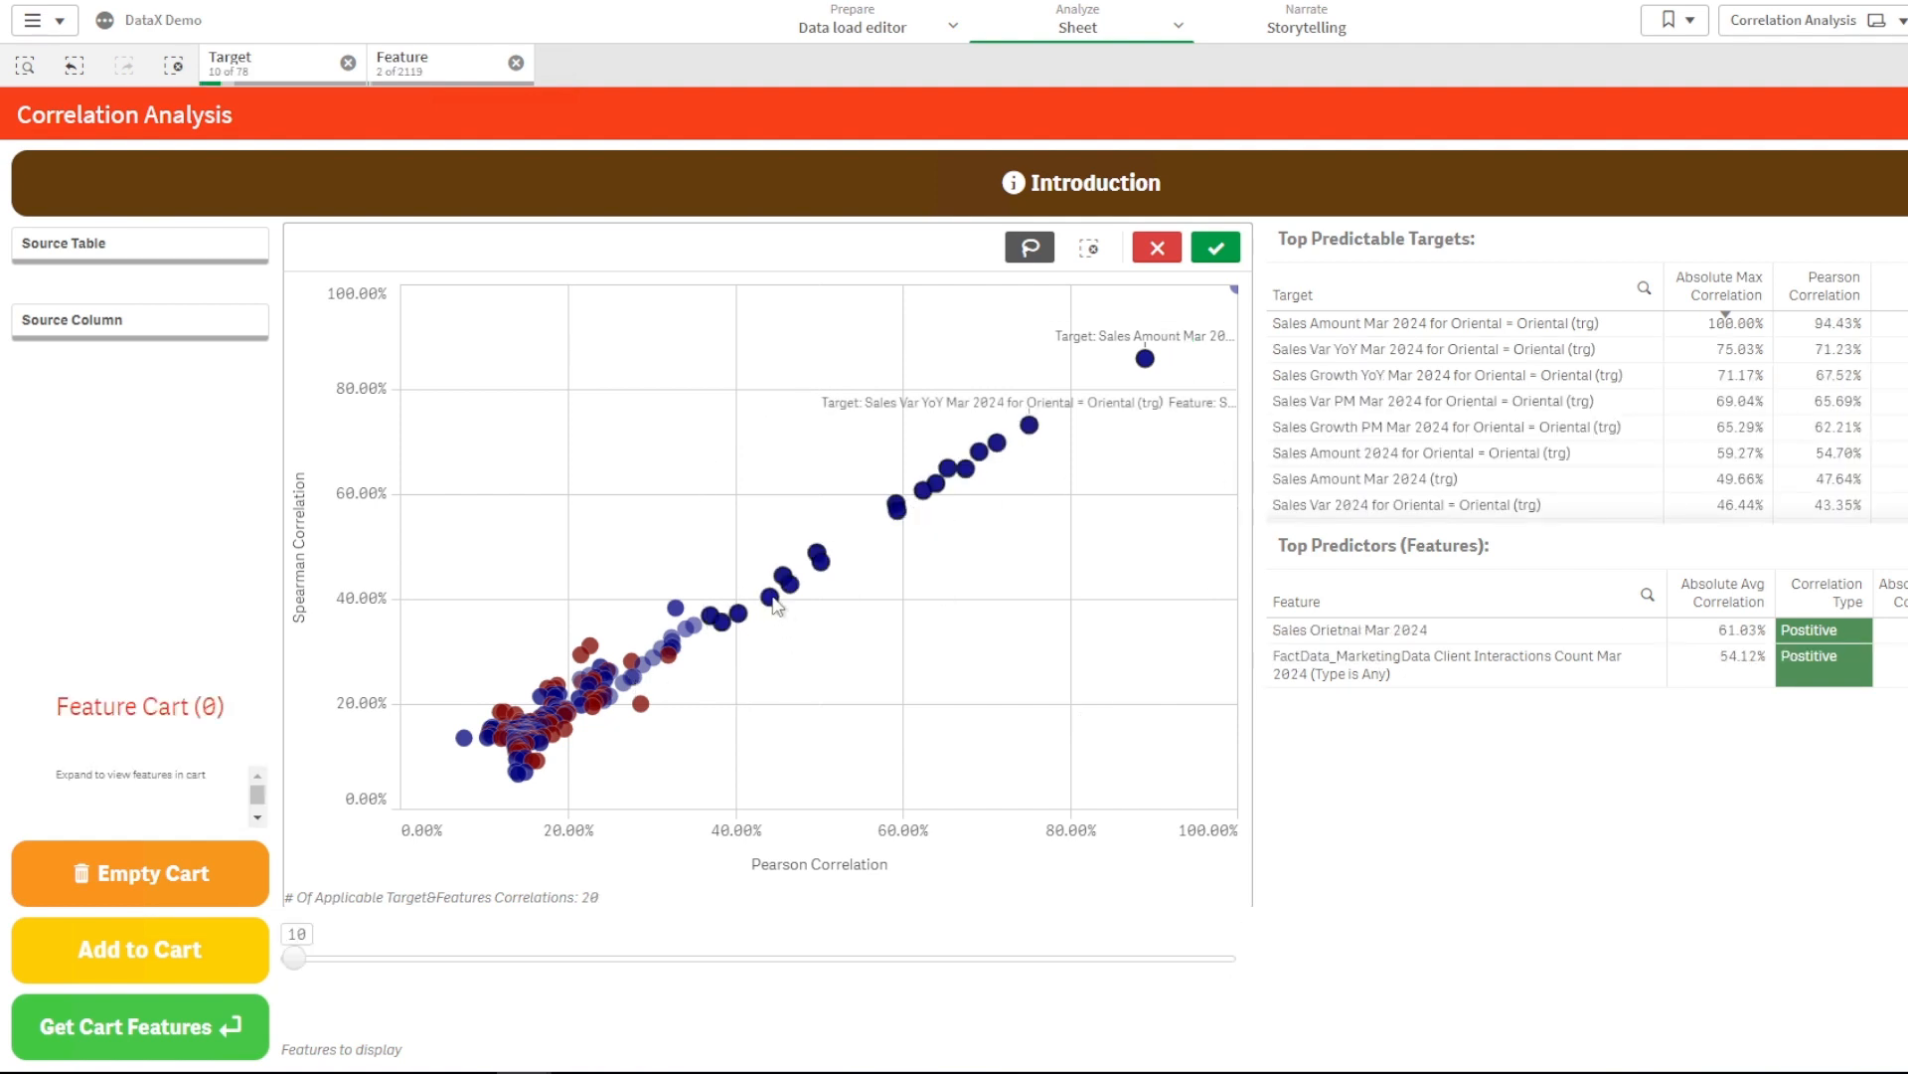
mouse_move(776, 604)
mouse_move(599, 716)
click(1216, 246)
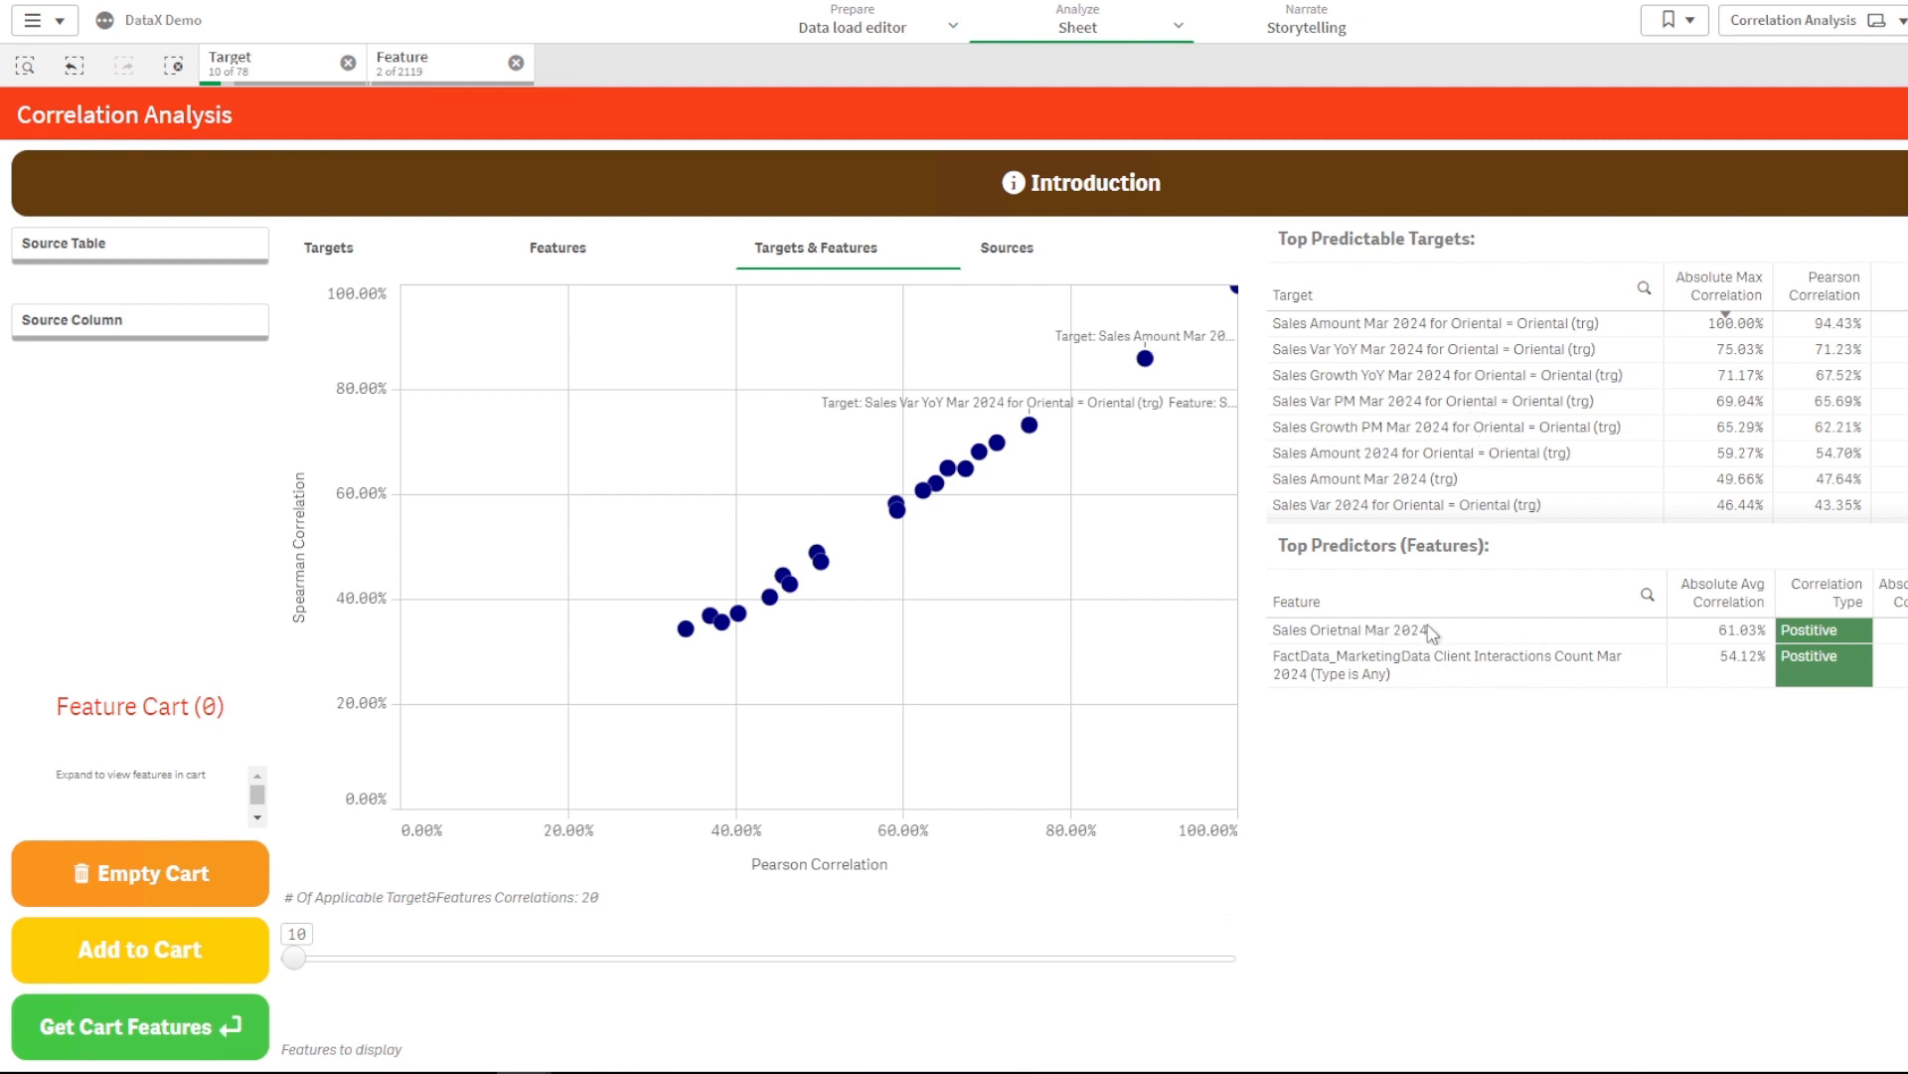
- Filter to the Sales Amount Mar 2024 Oriental target alone, leaving 6 correlations
click(1461, 678)
click(1631, 544)
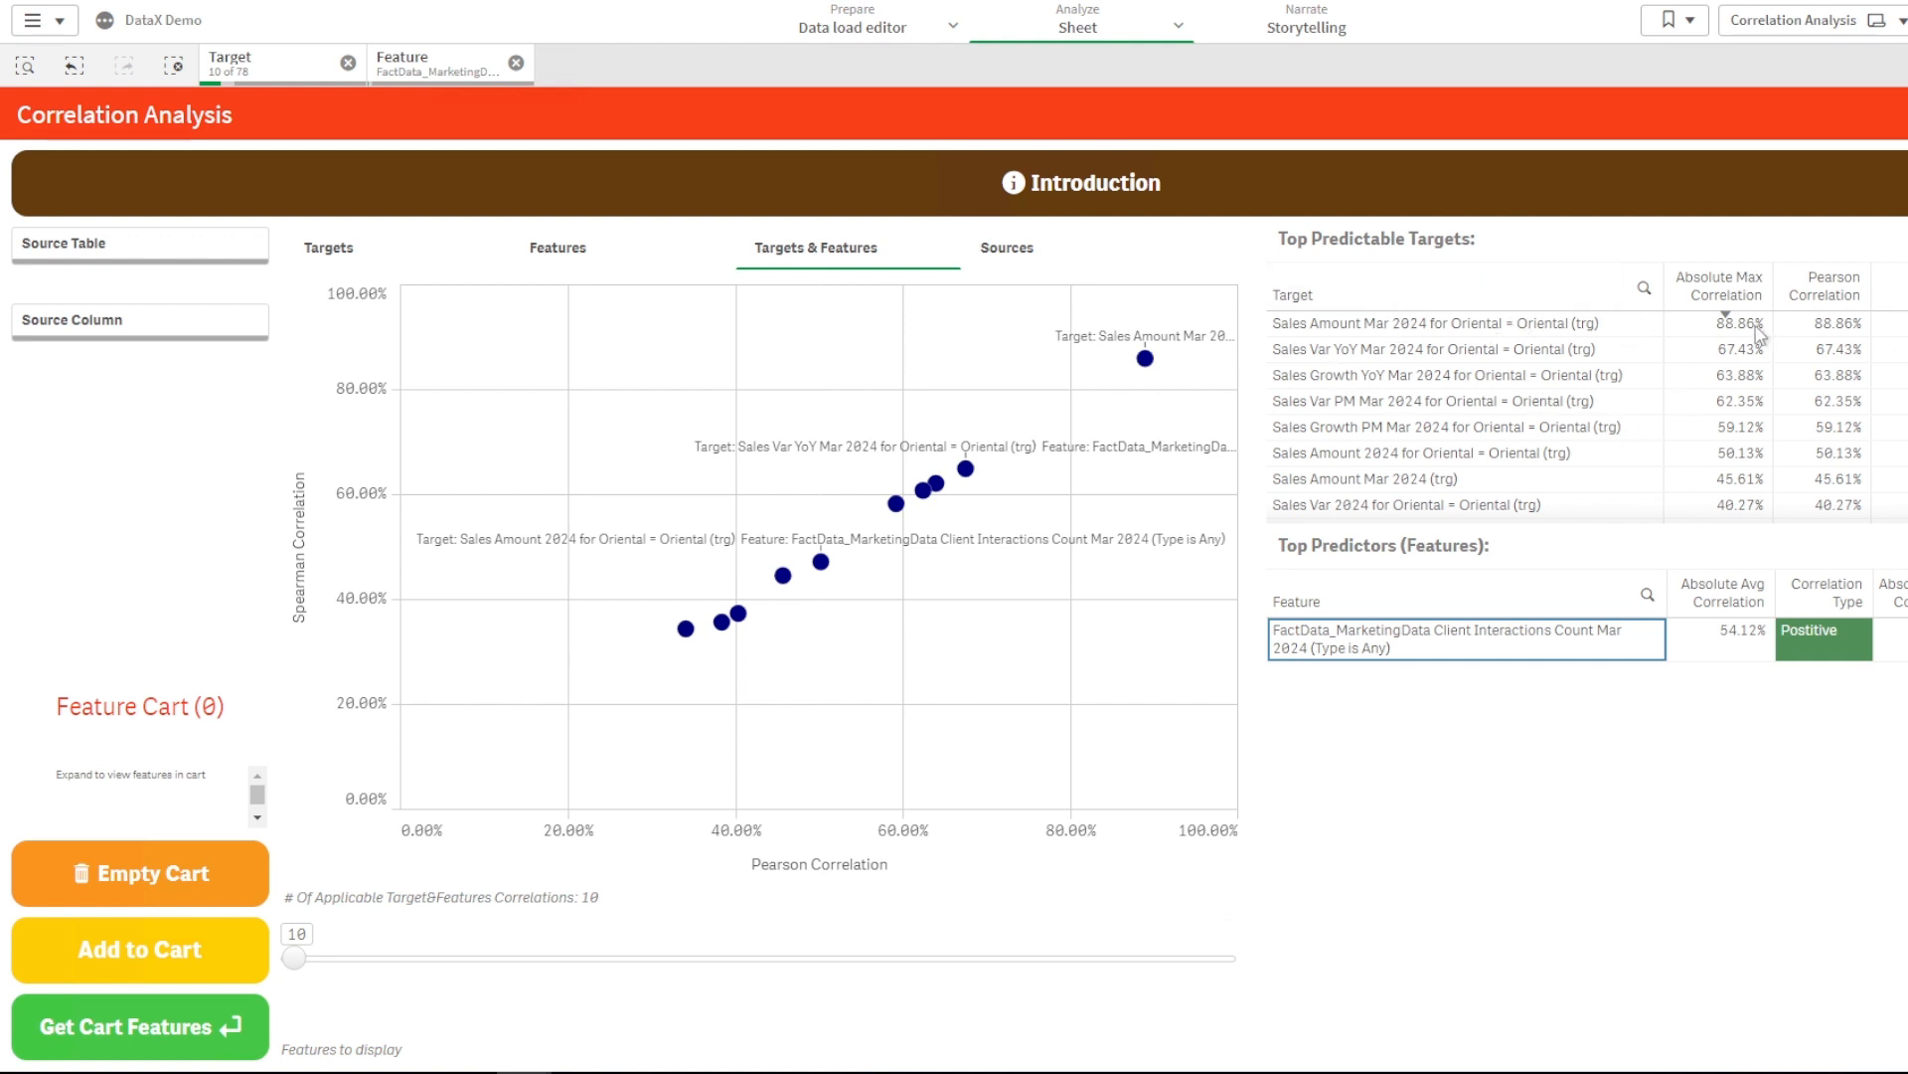
click(1595, 328)
click(1638, 245)
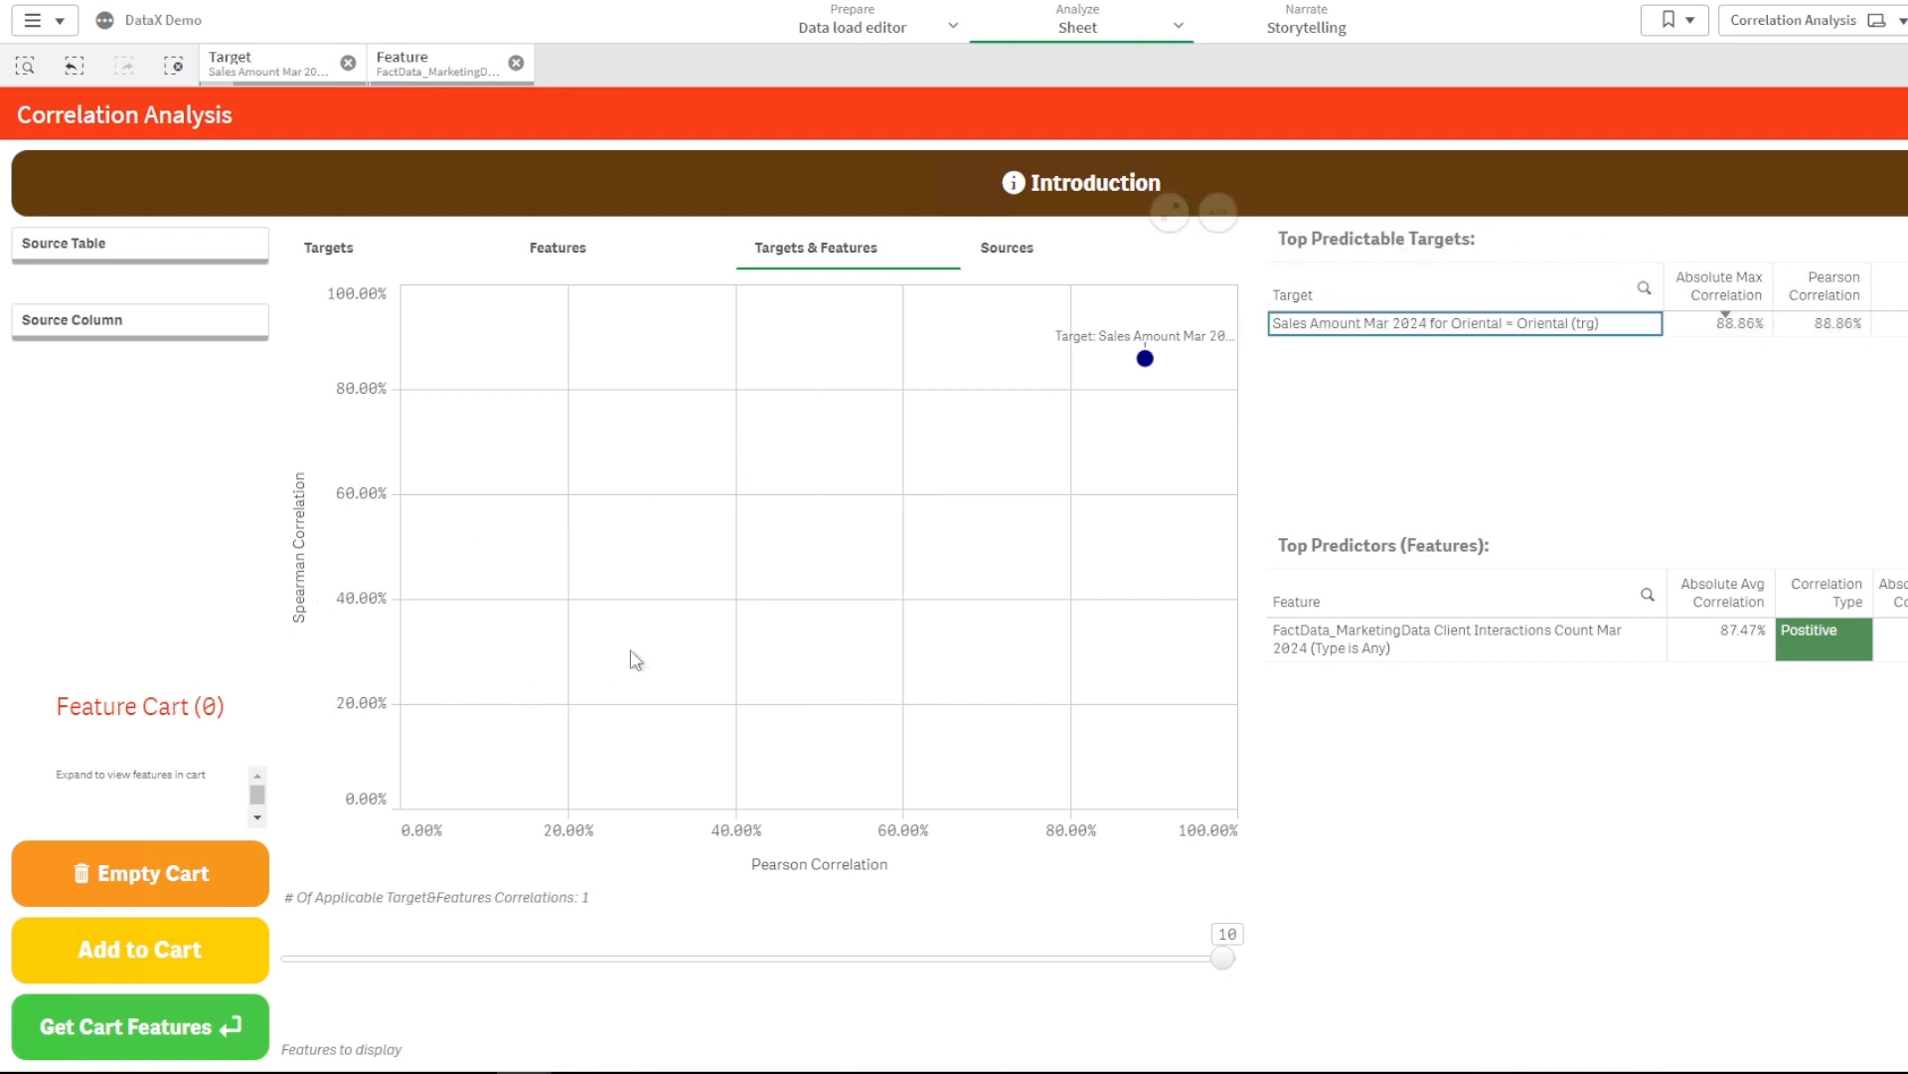
click(516, 66)
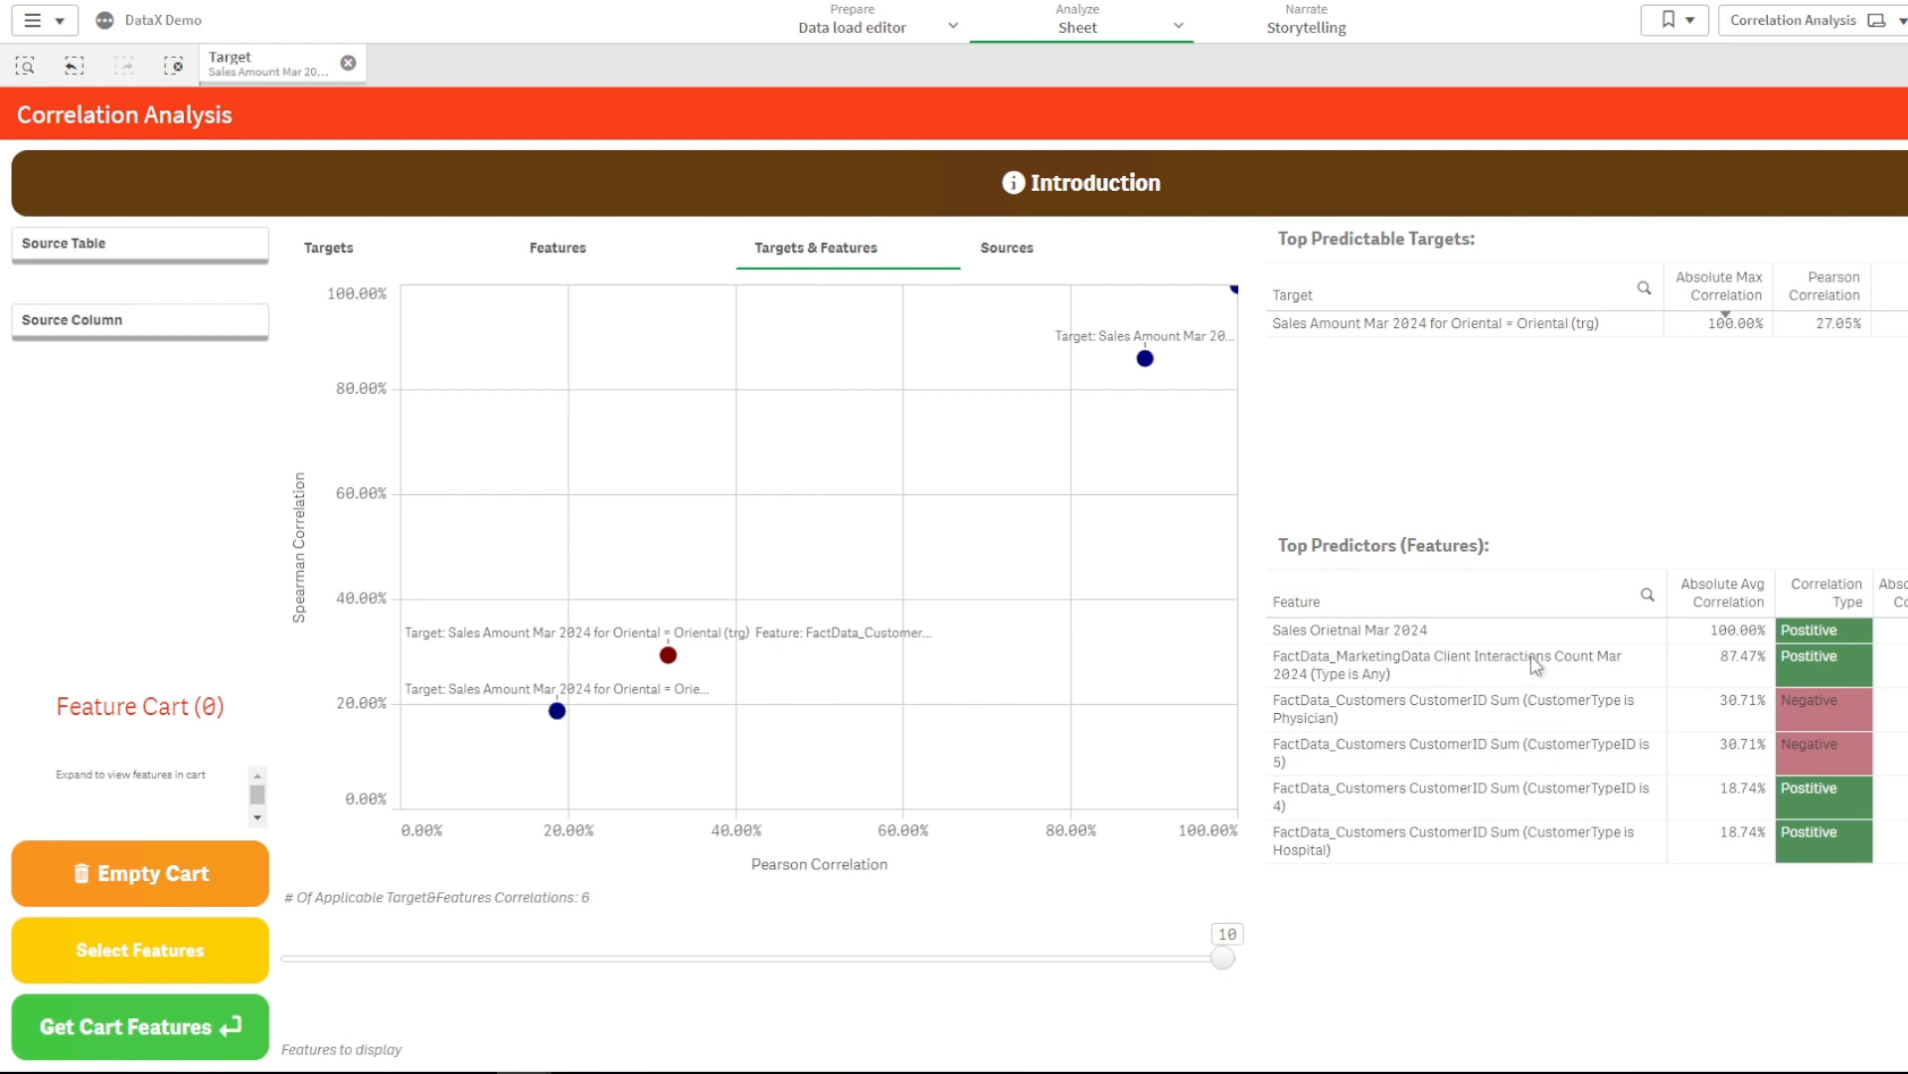
- Add the MarketingData client interactions, Physician and Hospital customer features to the cart
click(1538, 664)
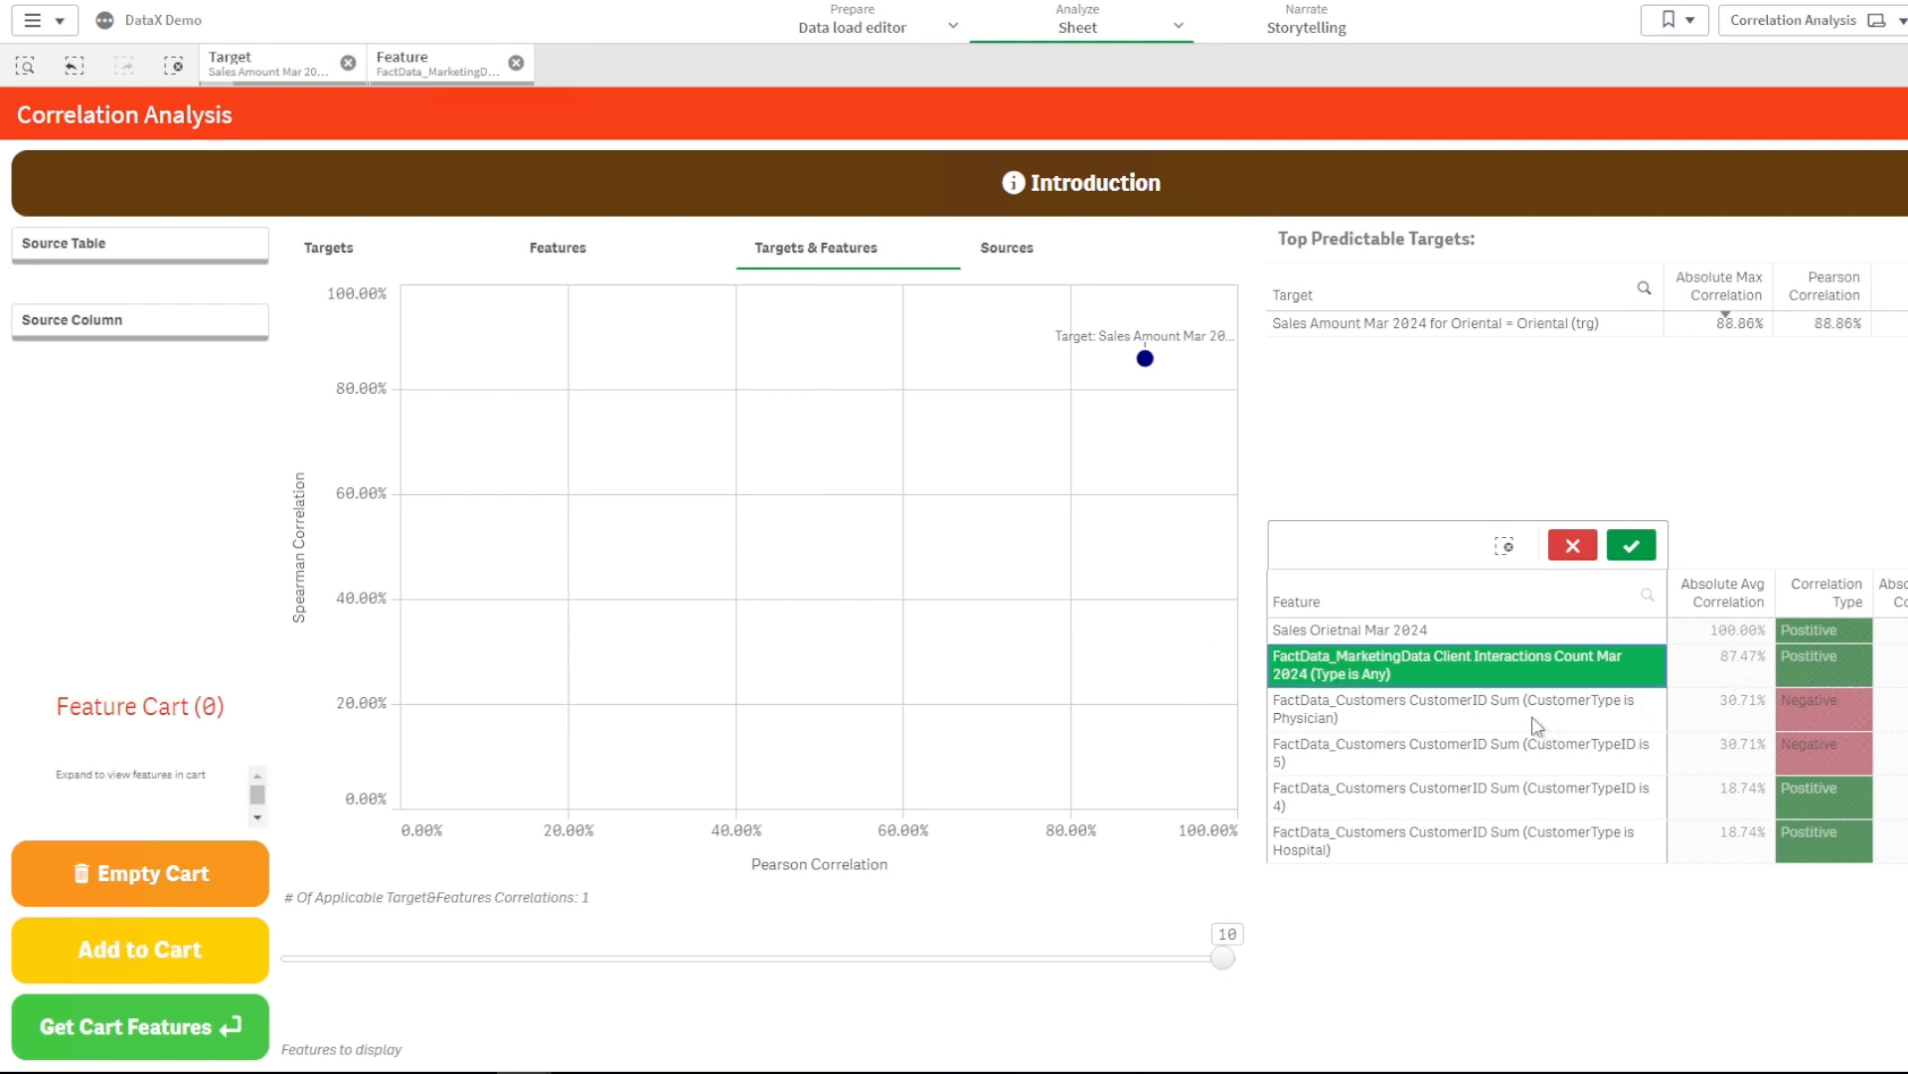
click(1447, 715)
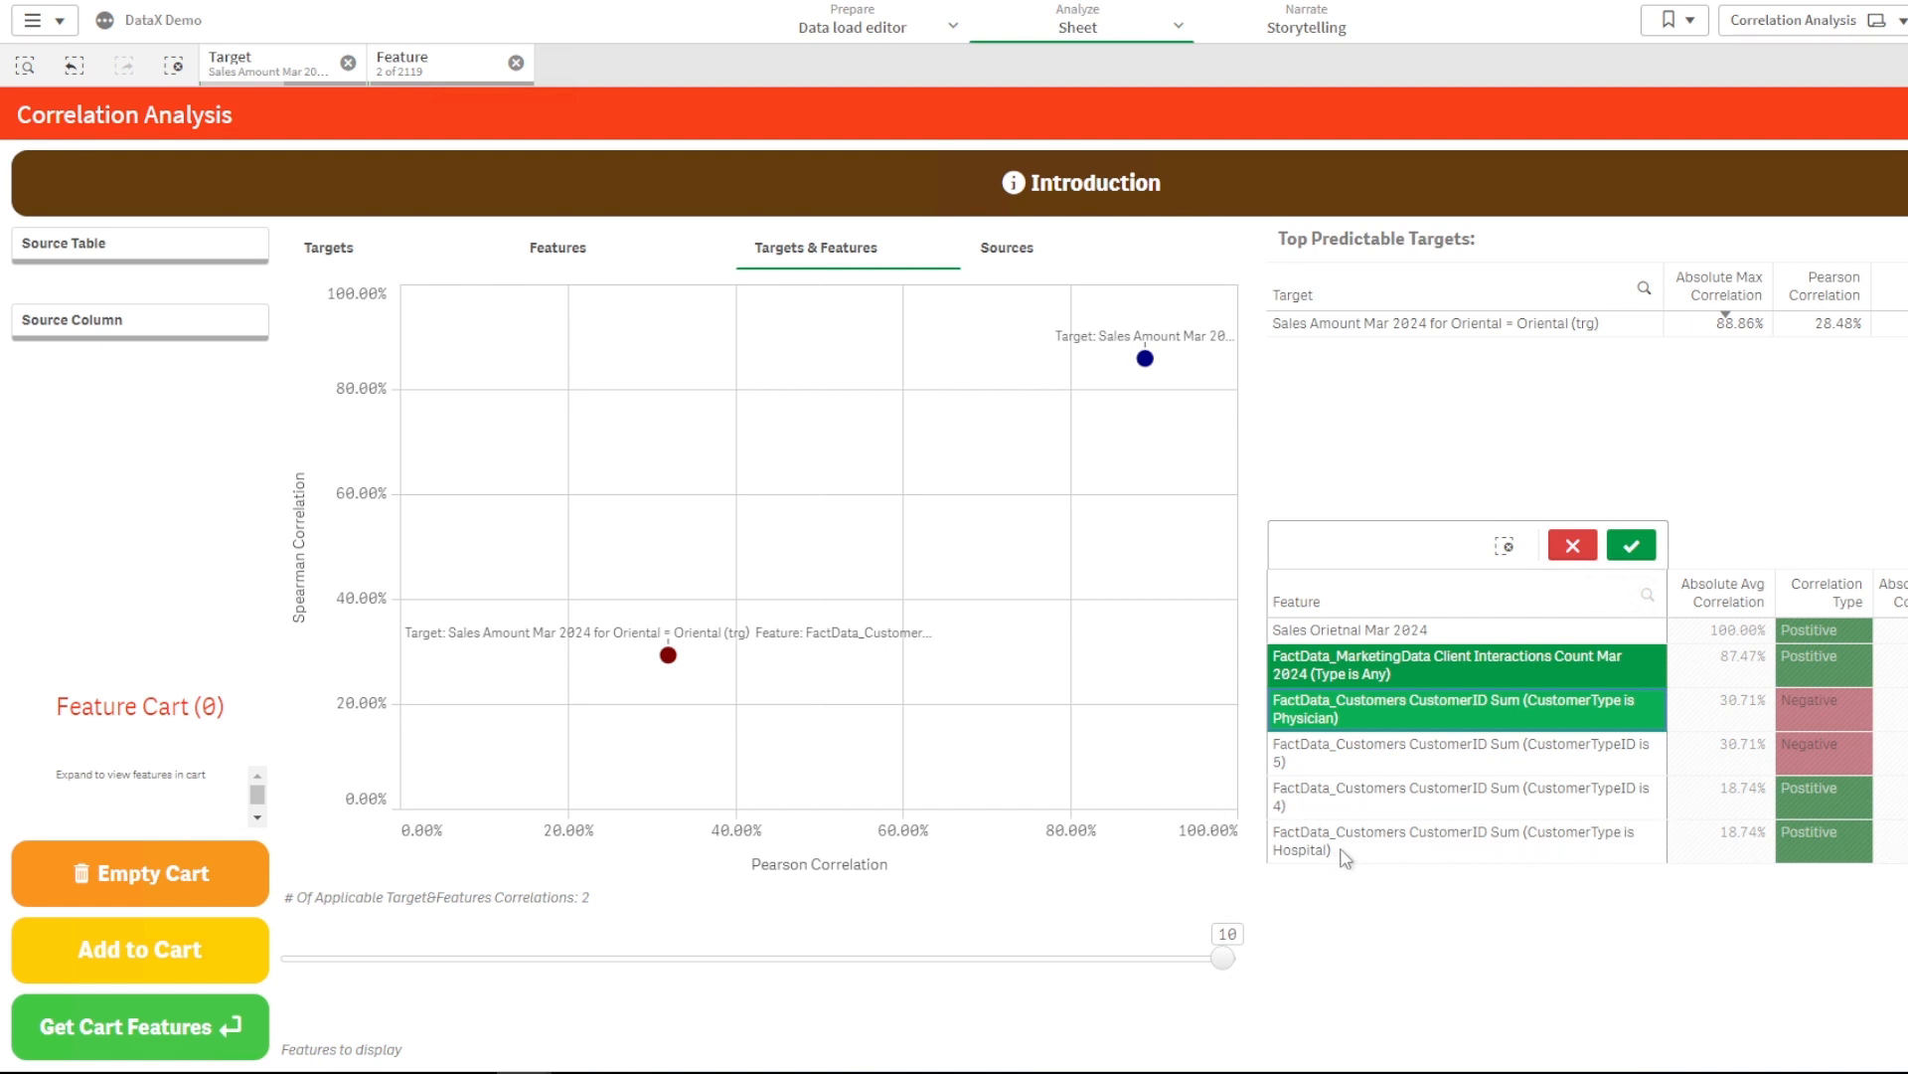
click(1404, 847)
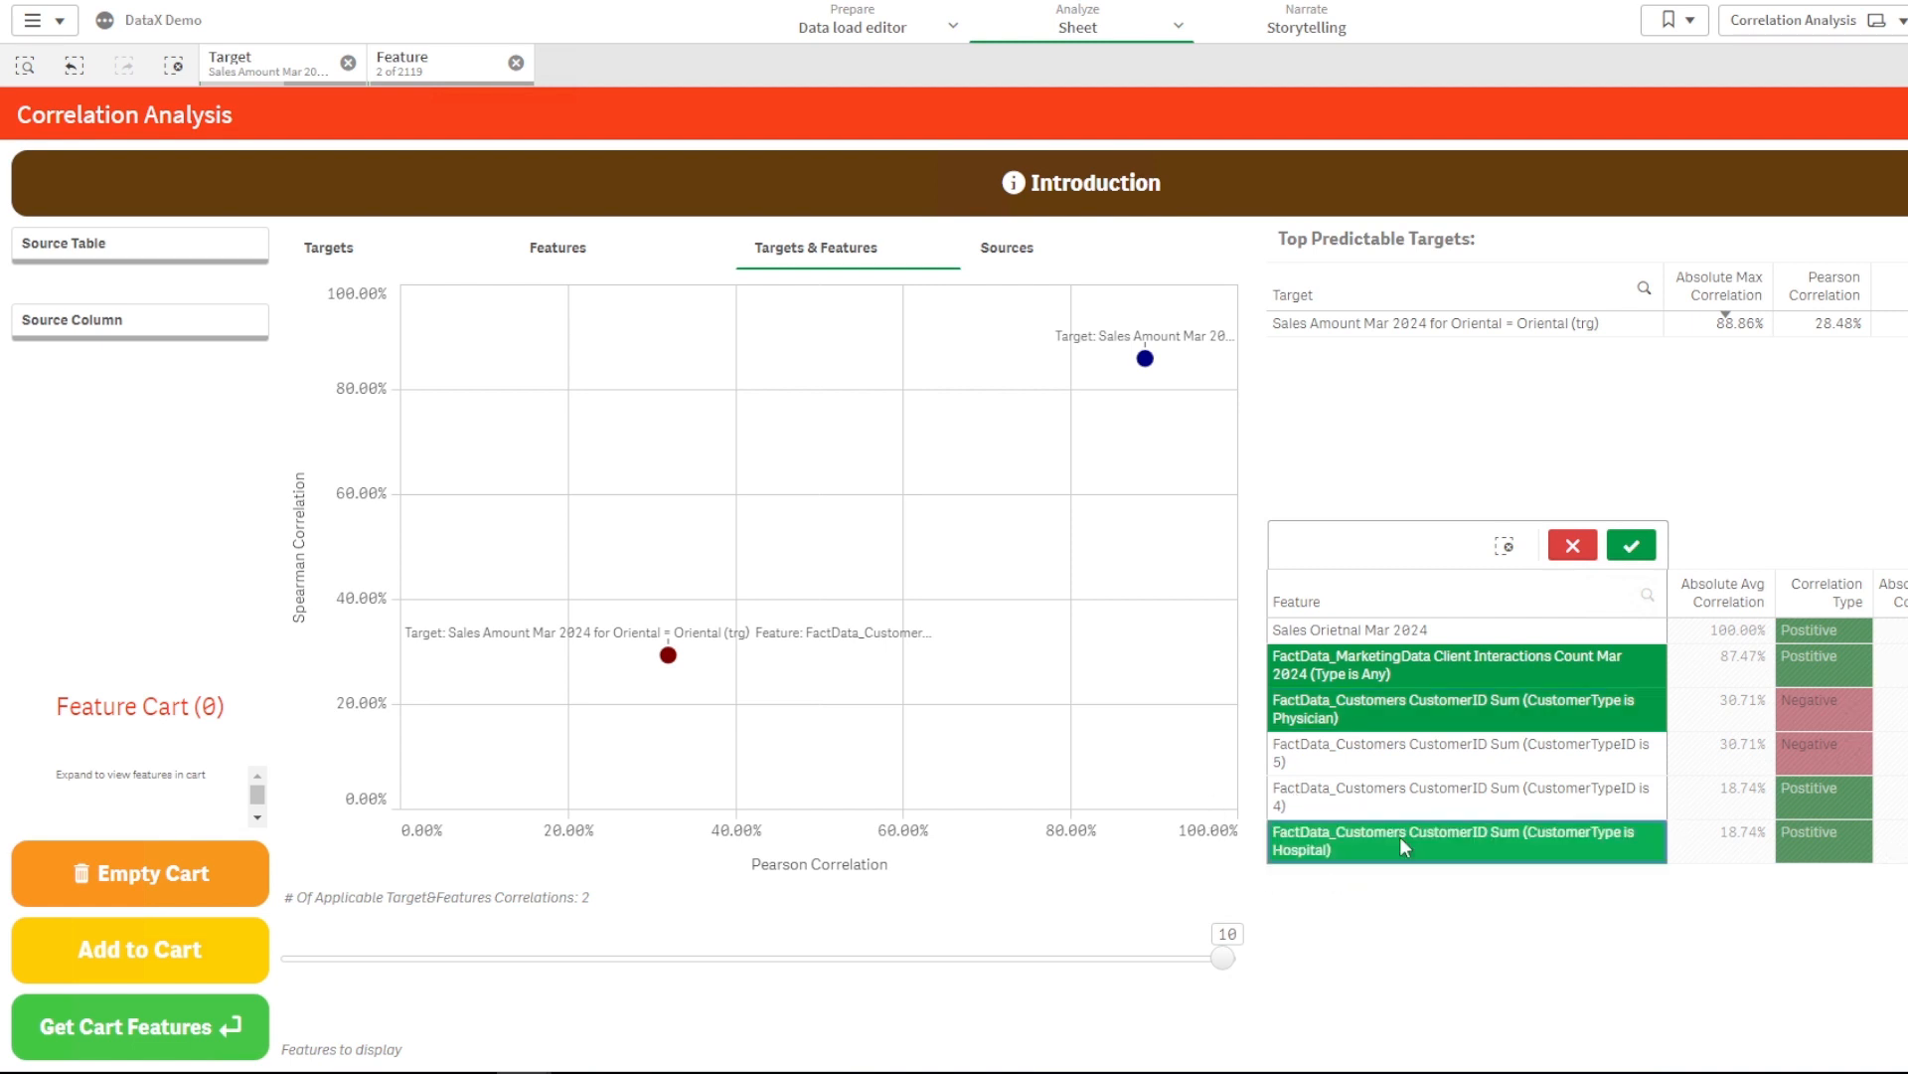
click(1632, 548)
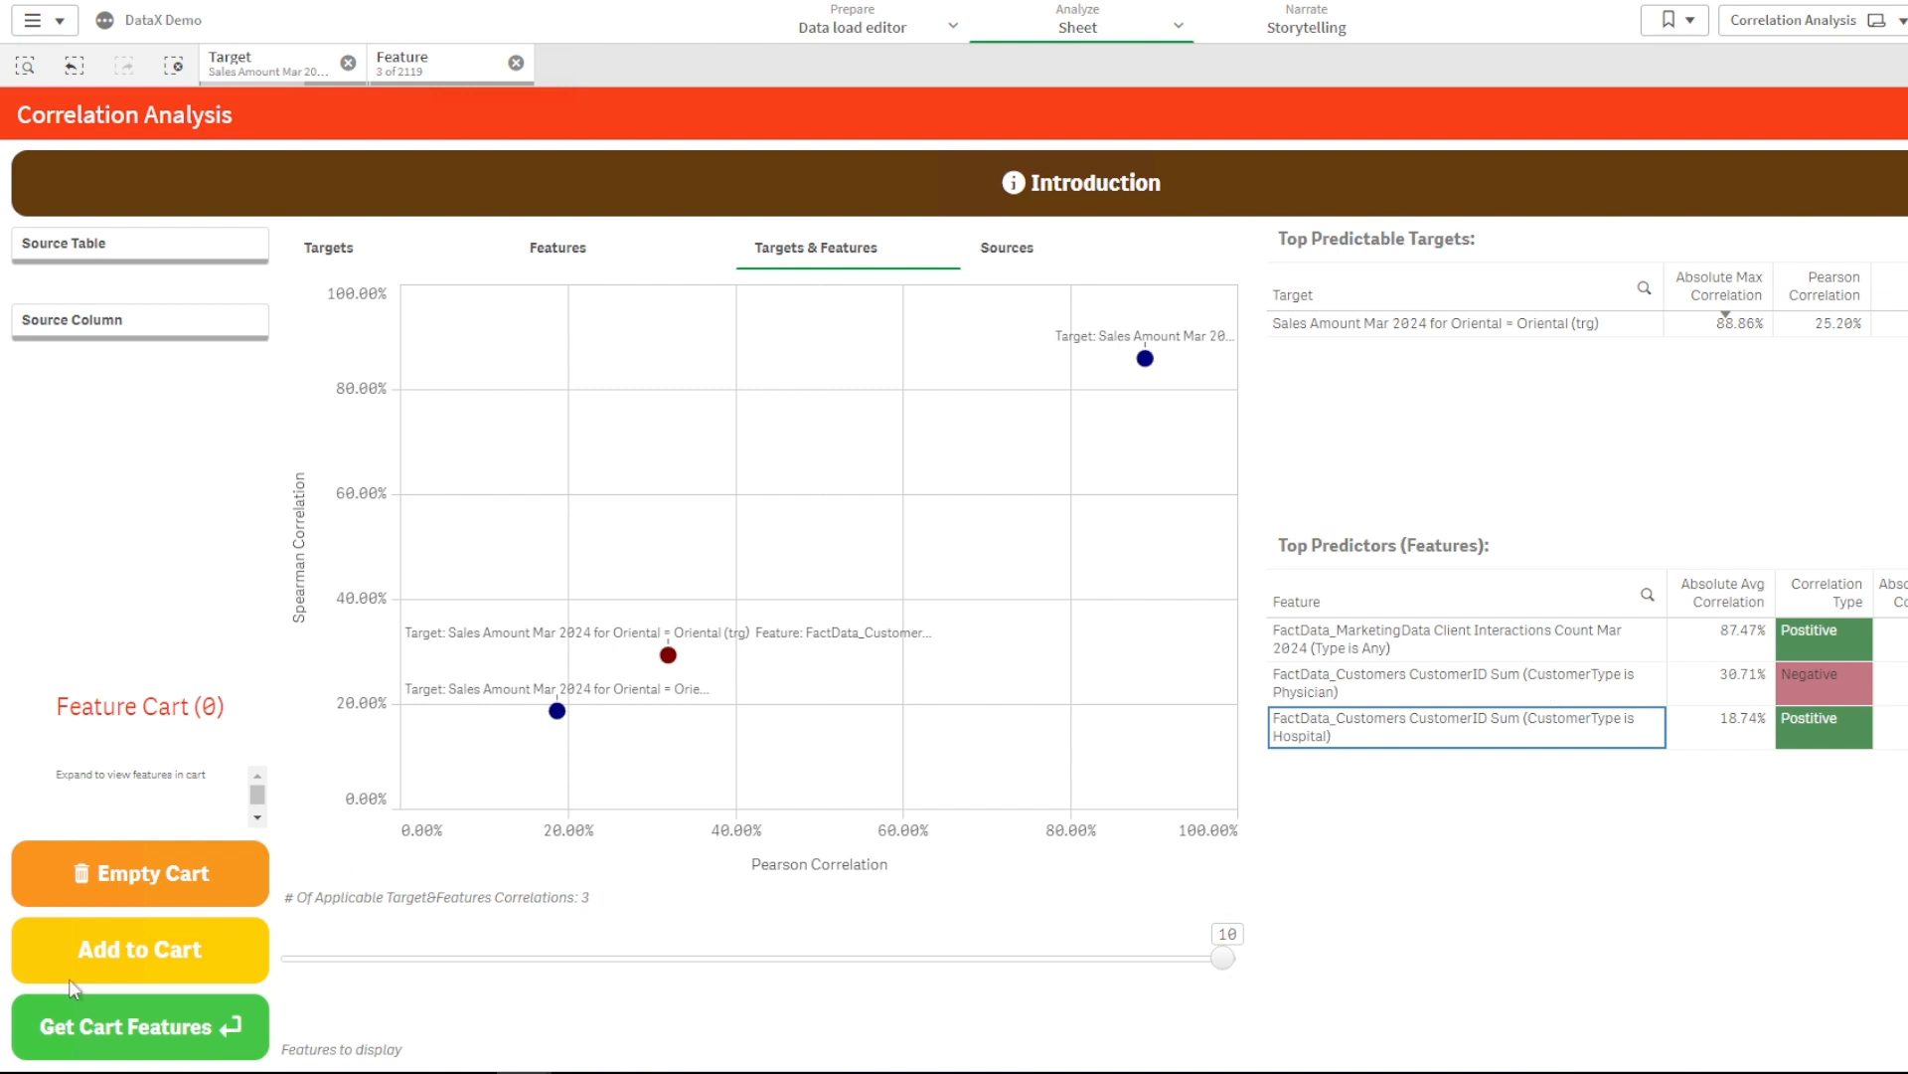
click(144, 962)
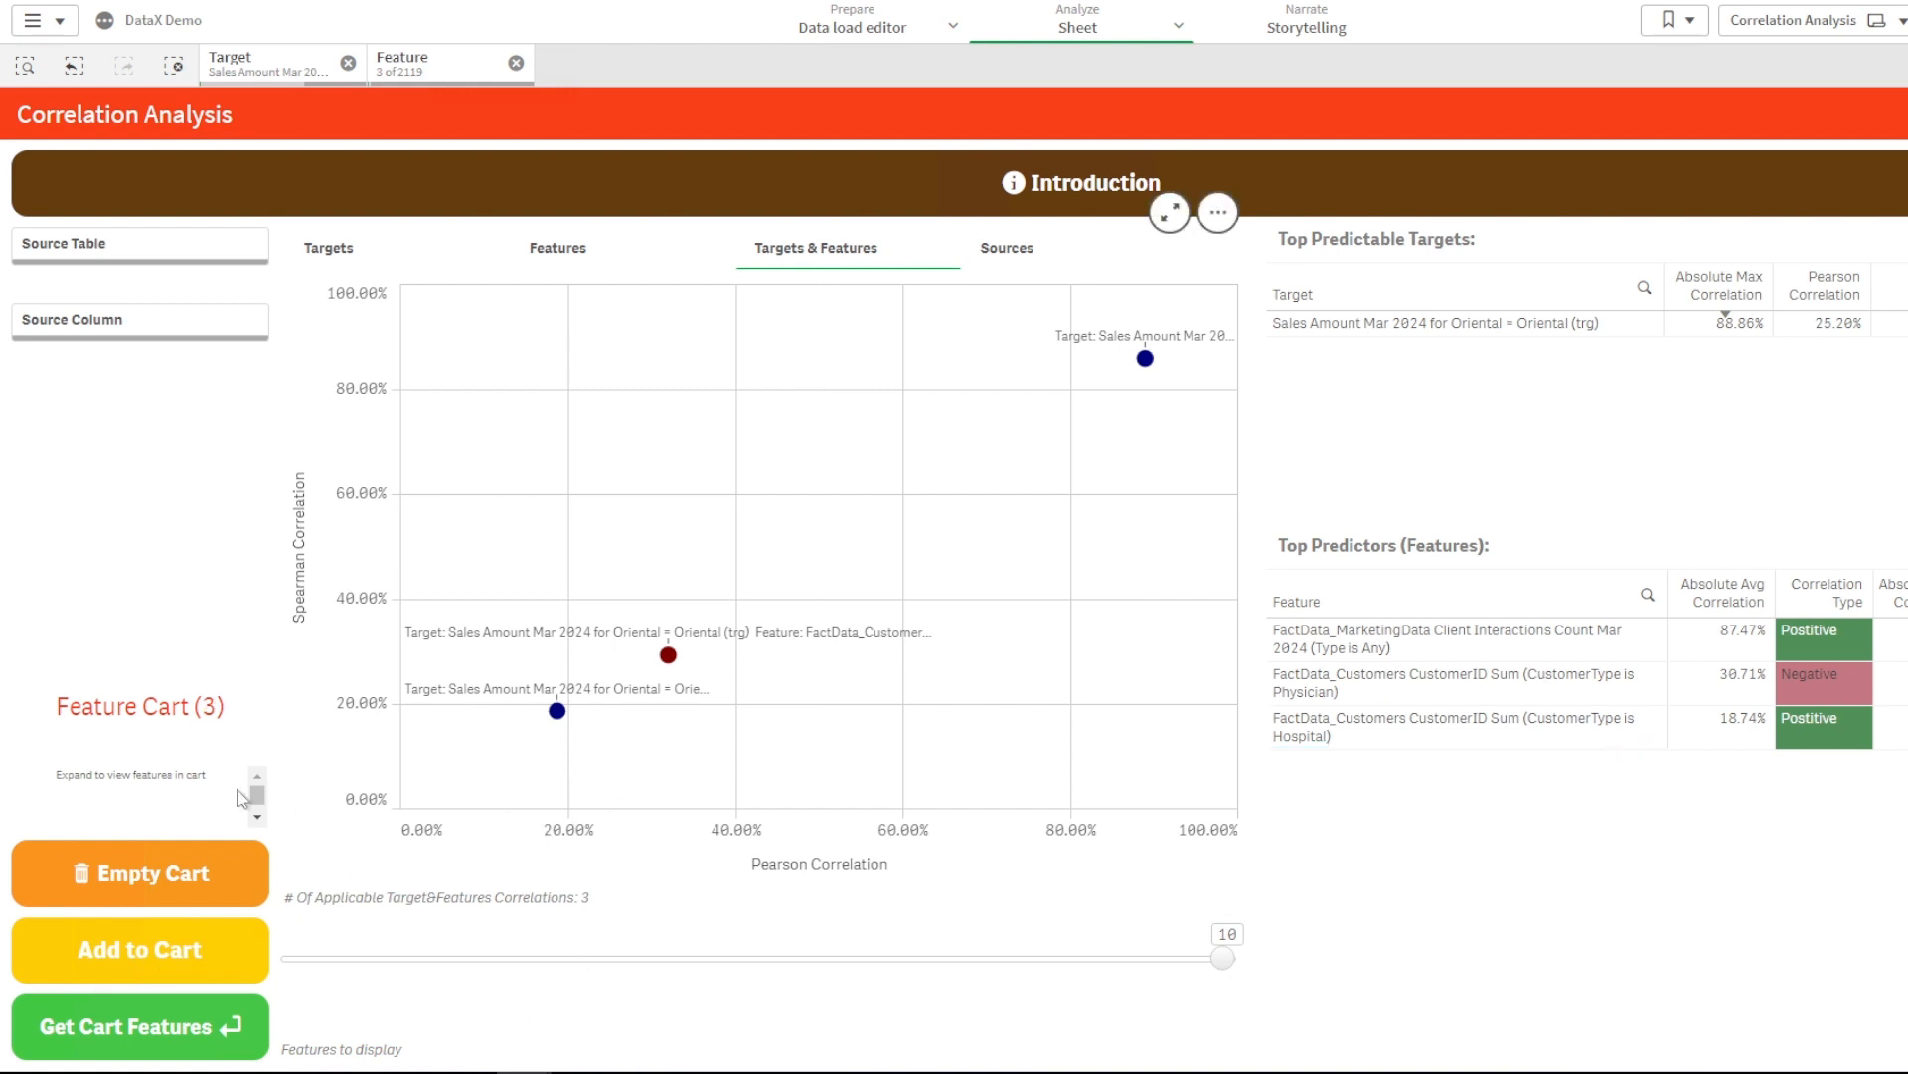
- Reselect features as CustomerTypeID is 5 and CustomerType is Hospital
click(516, 63)
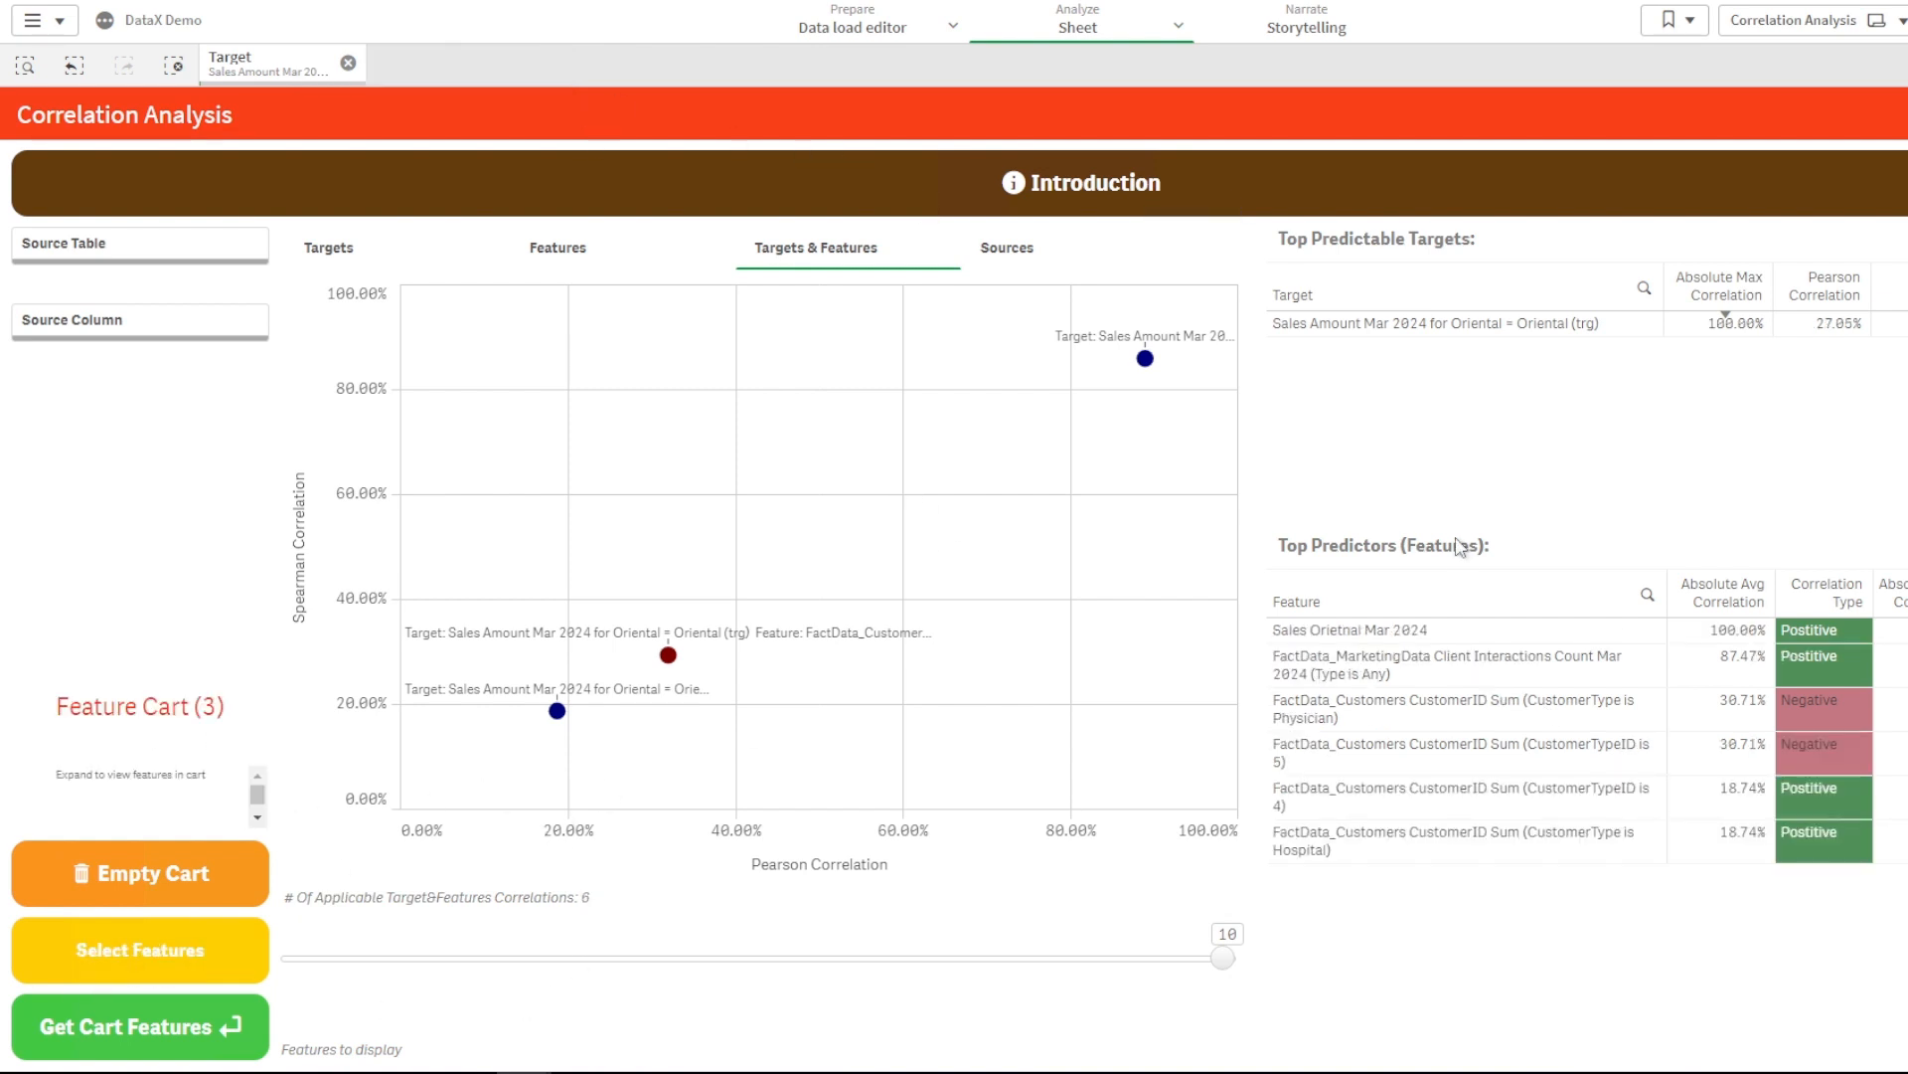
click(1595, 752)
click(1591, 841)
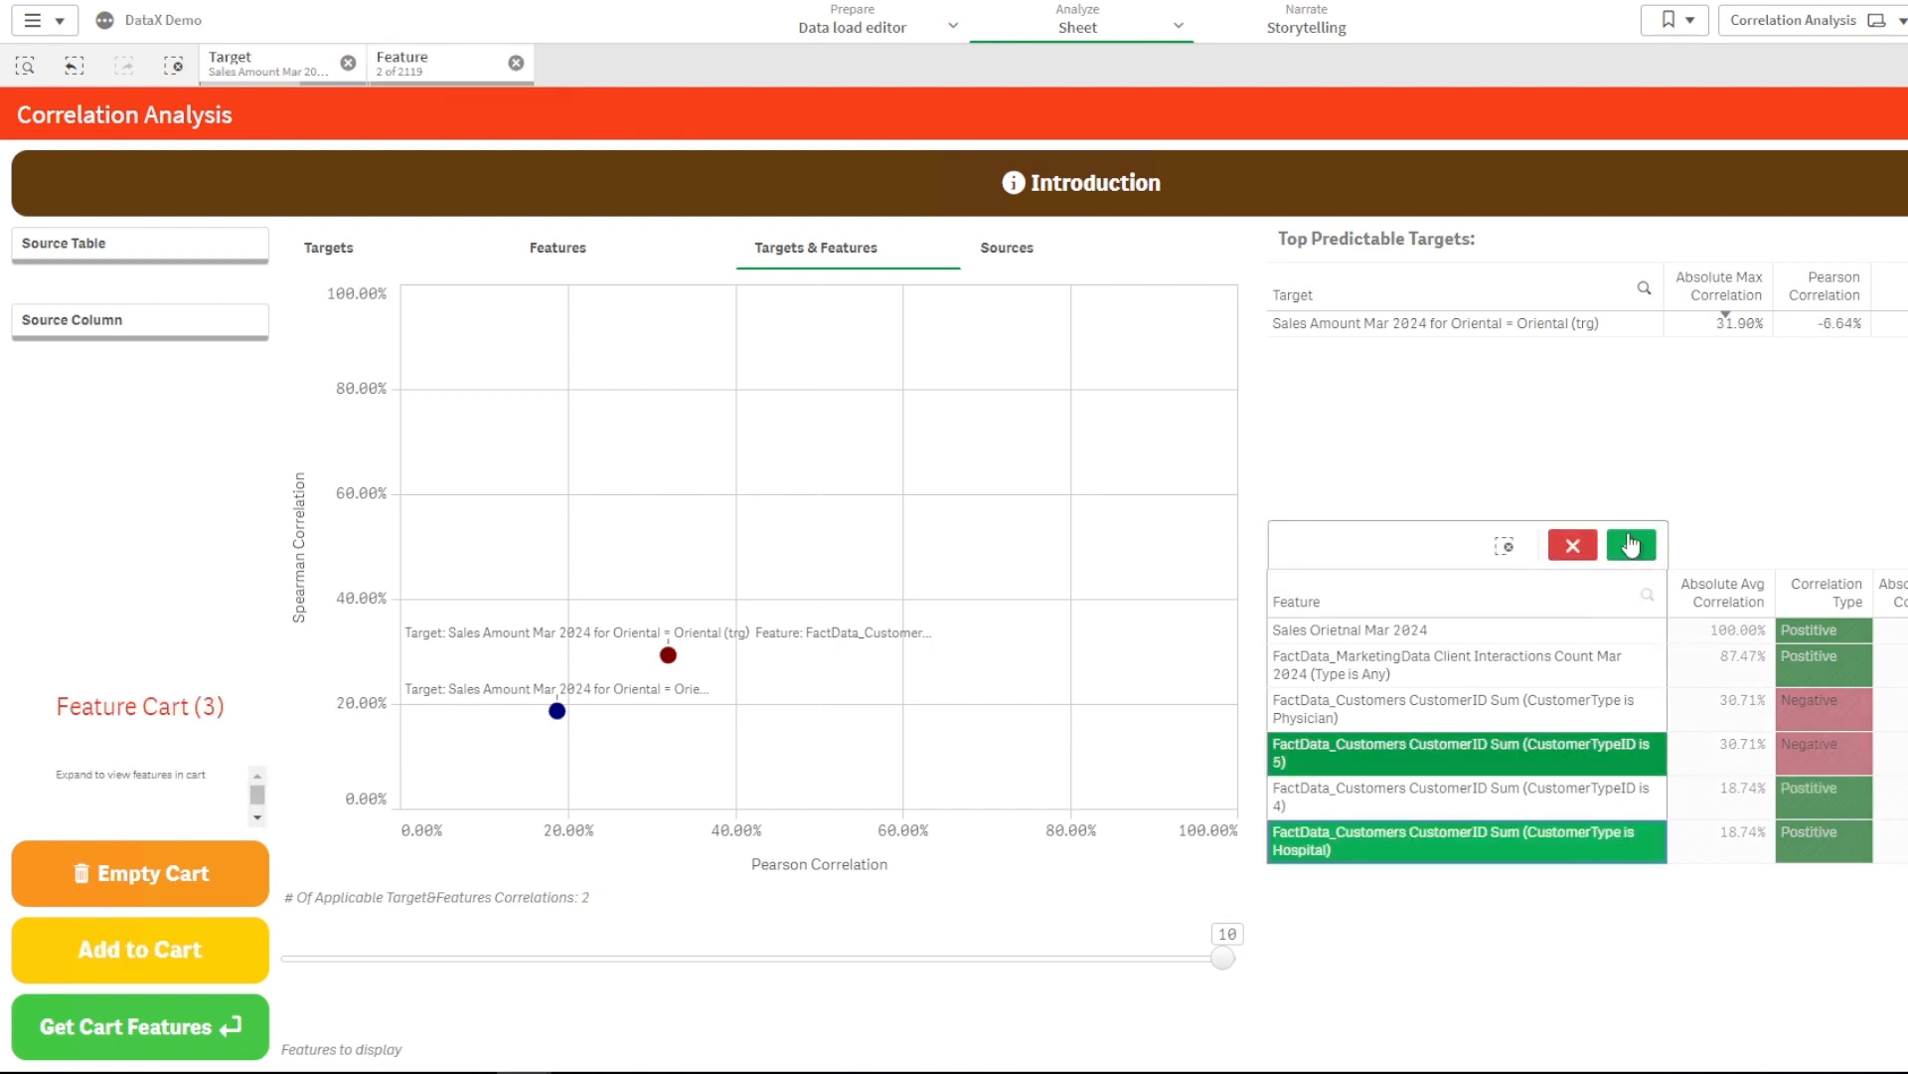
click(1632, 544)
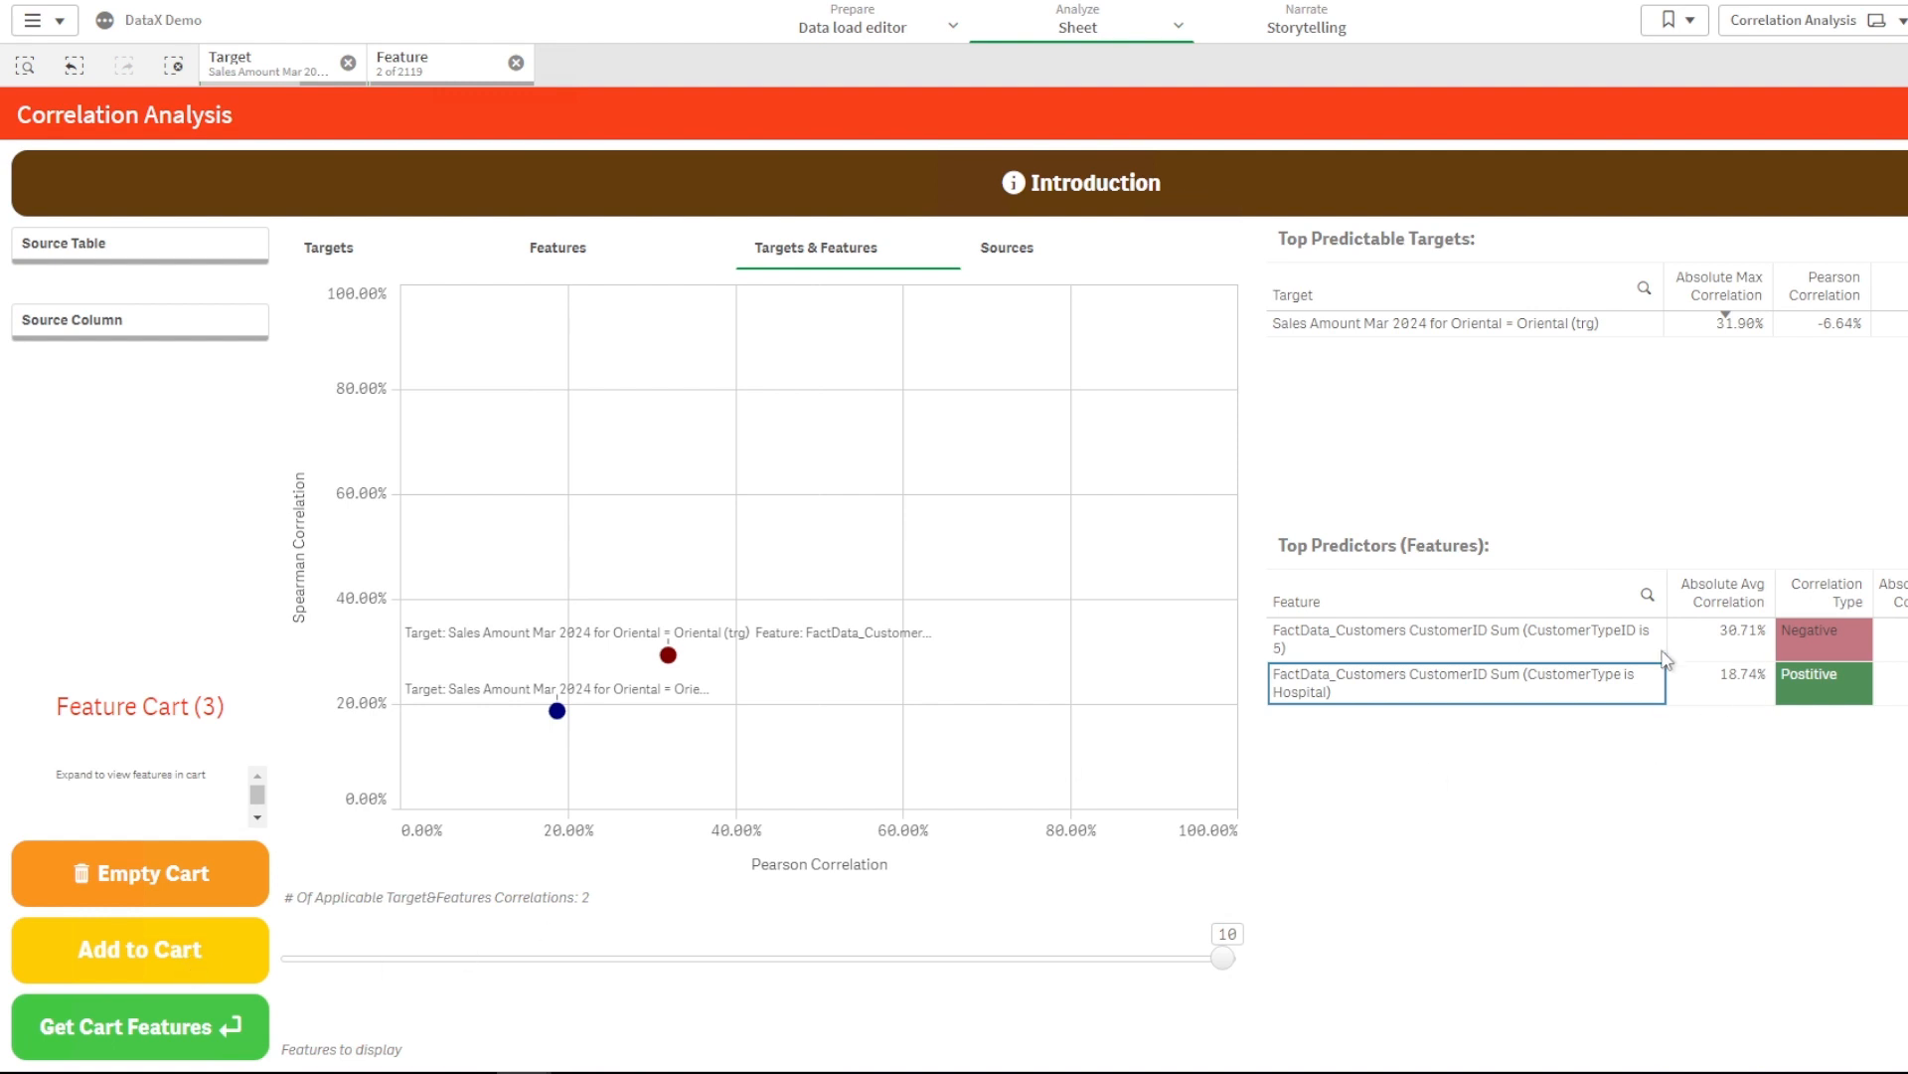
- Clear Feature and Target, restore the previous Target, and move to the Radar Analysis sheet
click(516, 64)
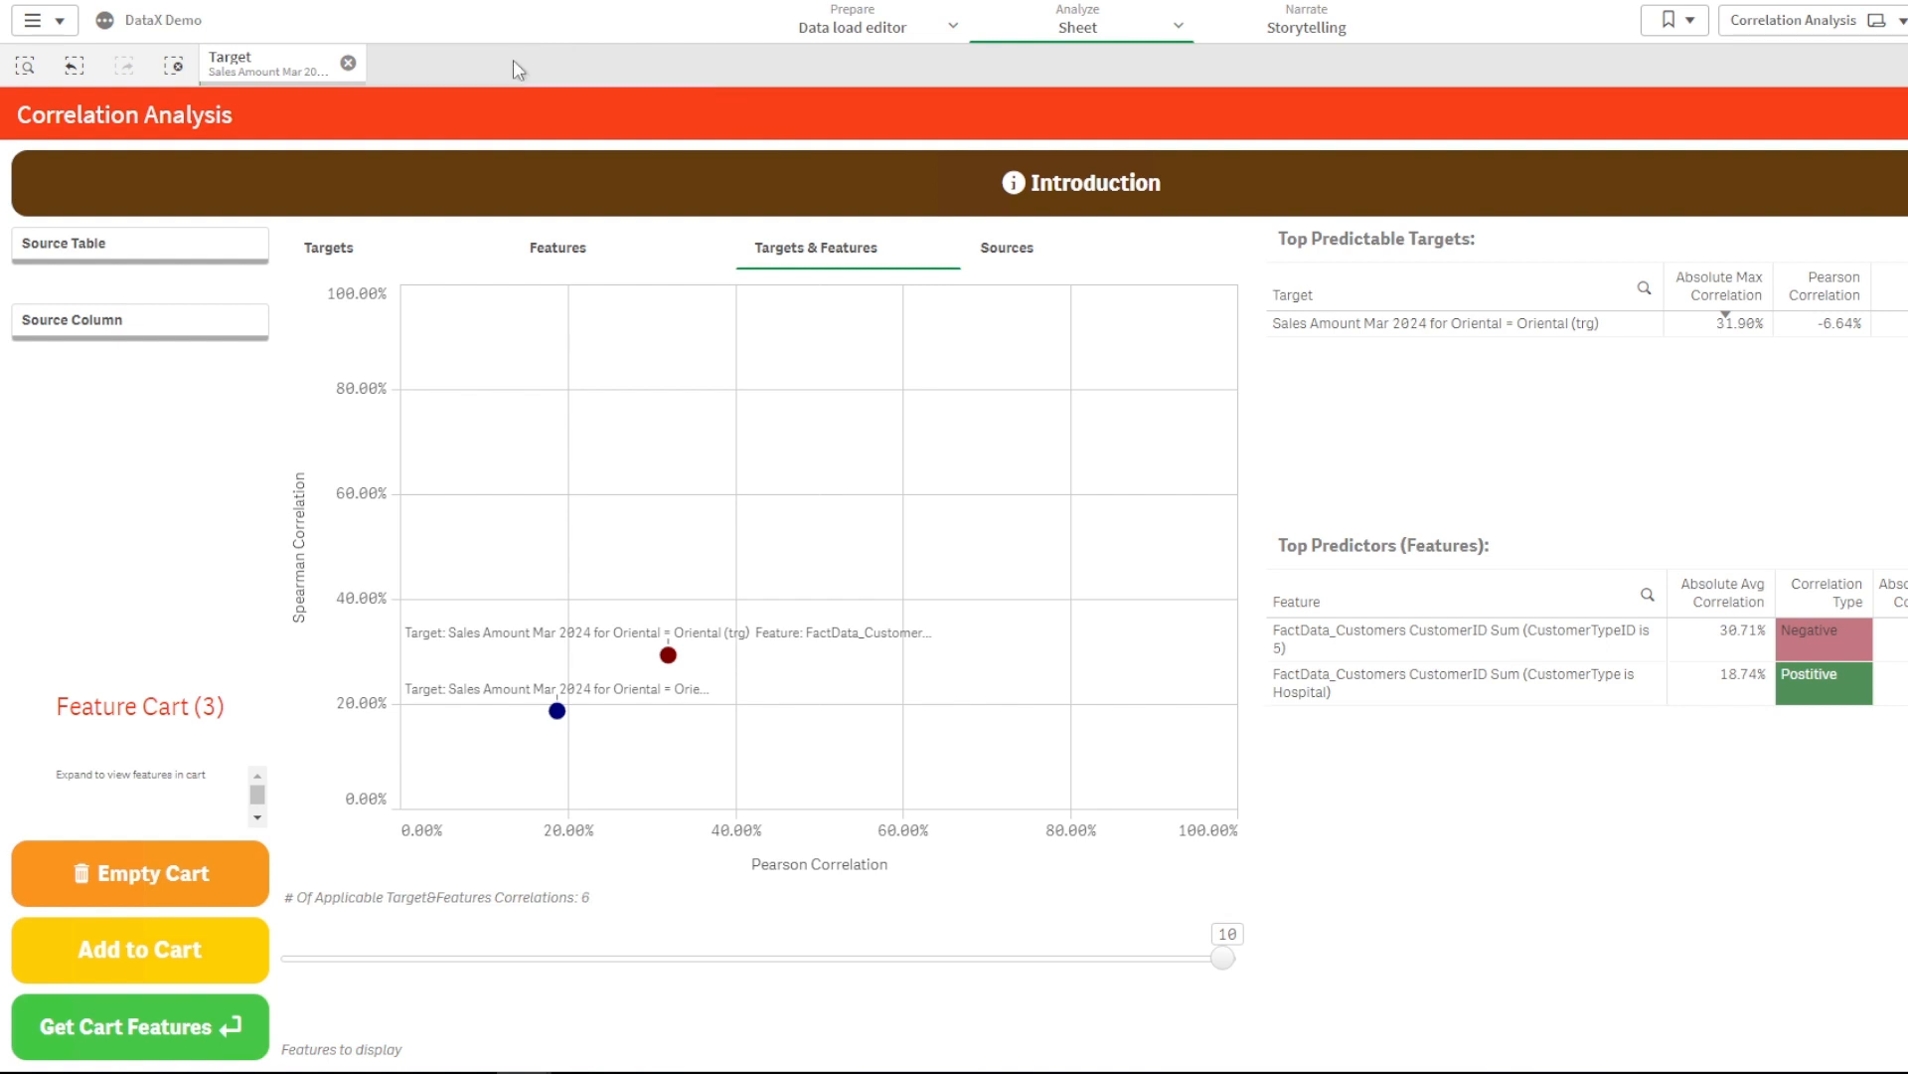
click(348, 64)
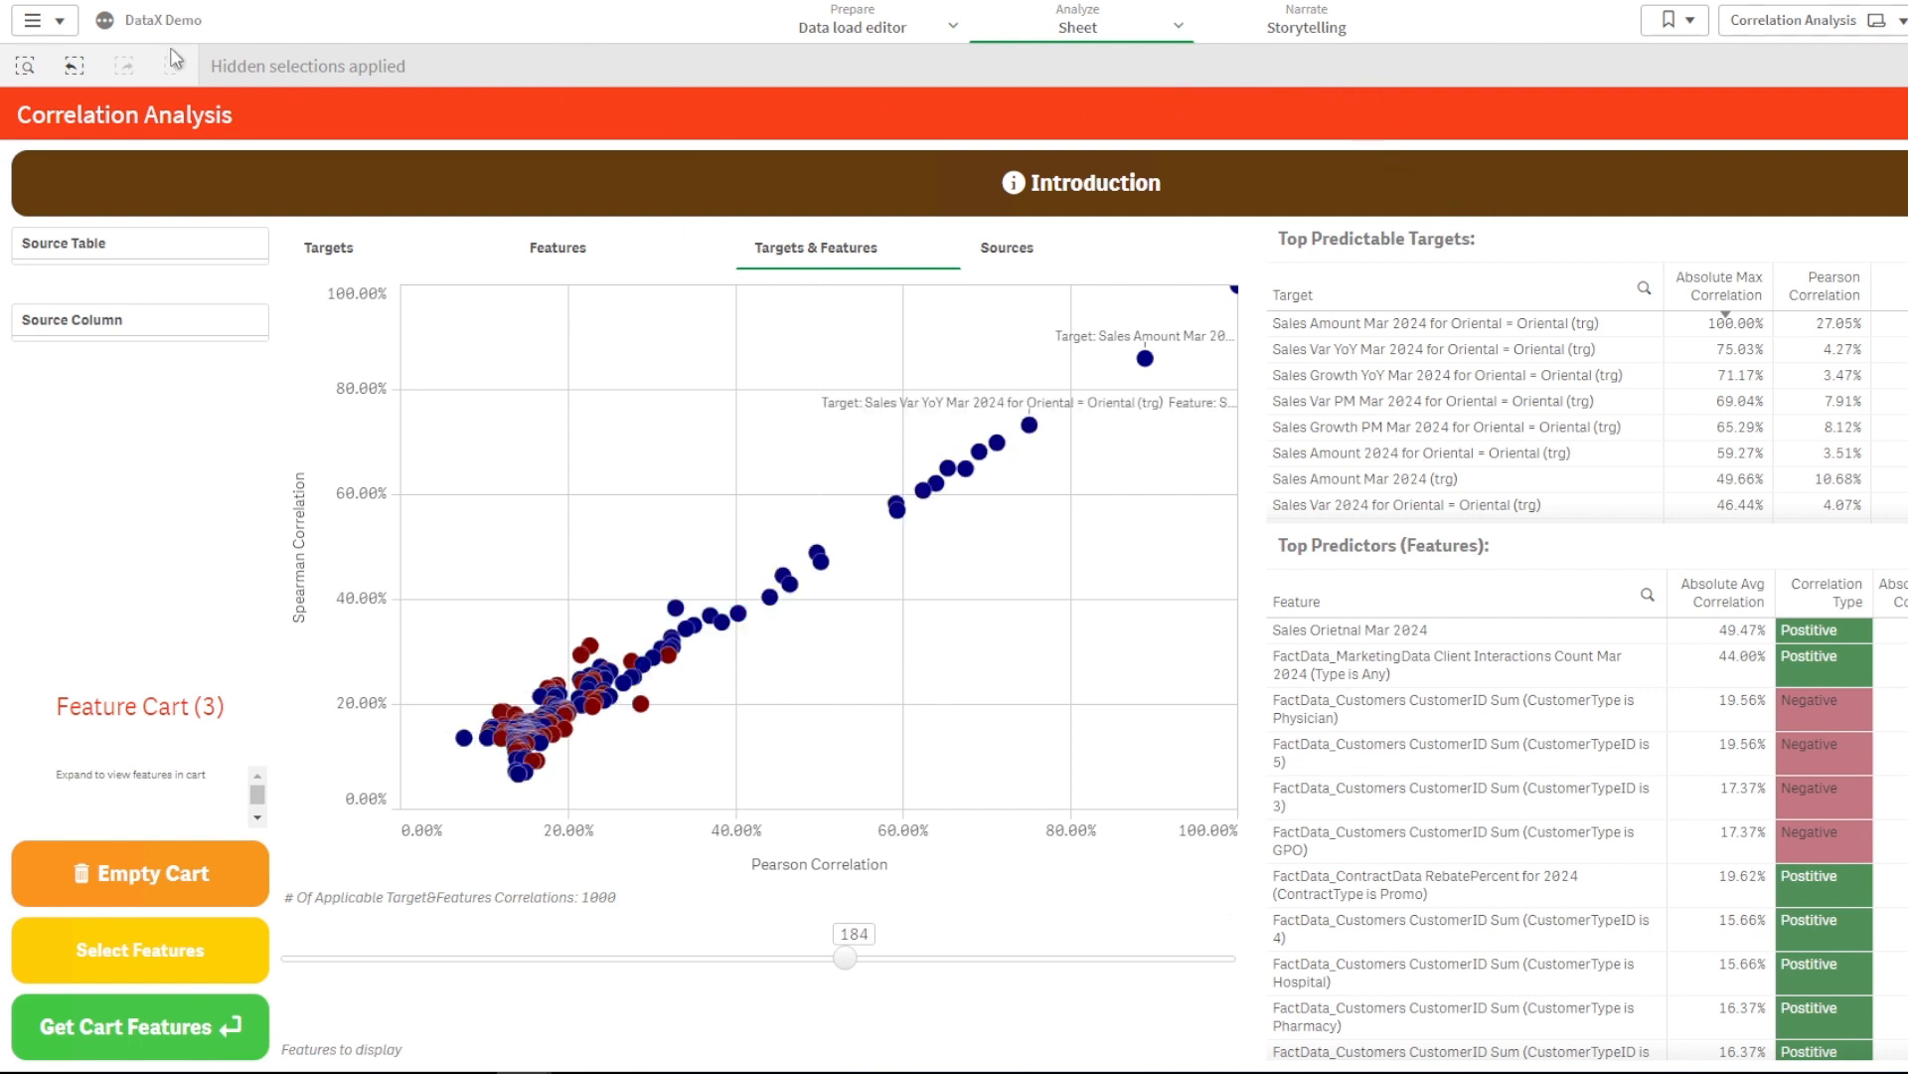
click(74, 65)
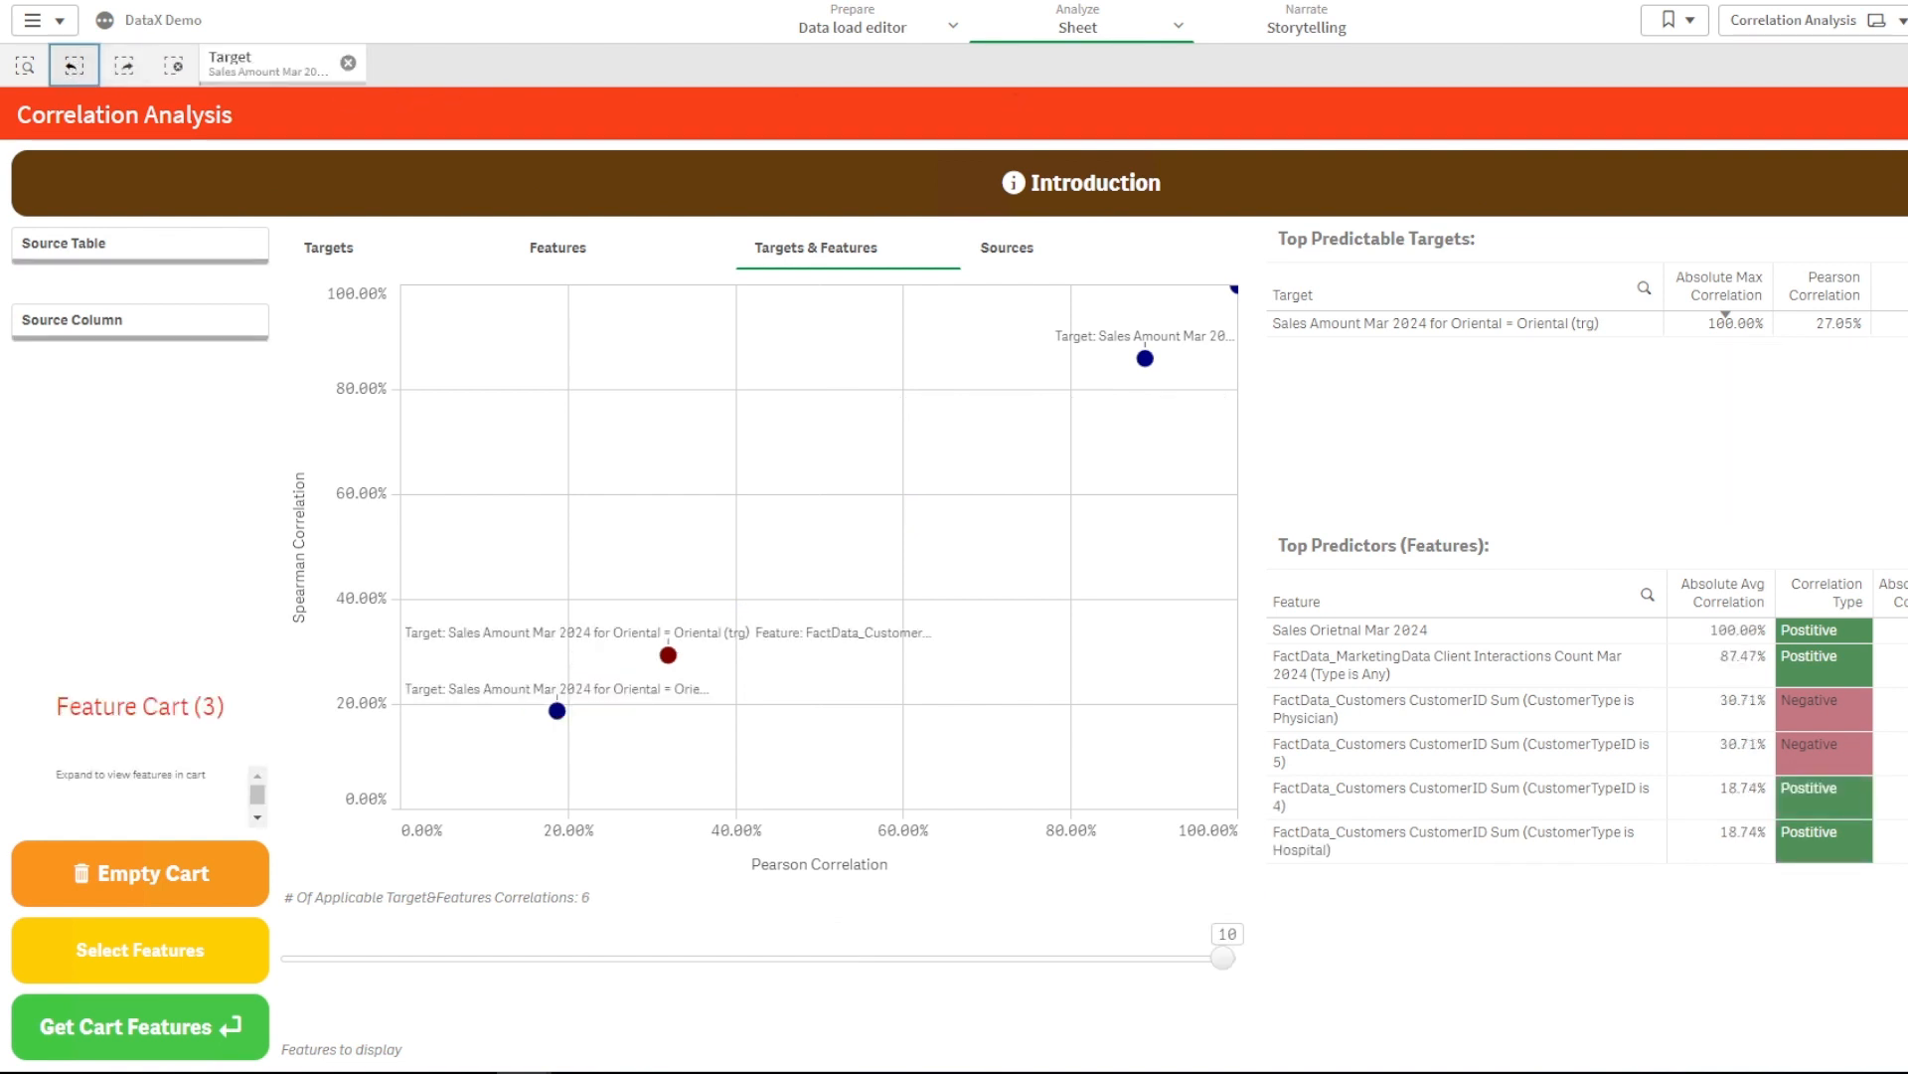
click(1082, 187)
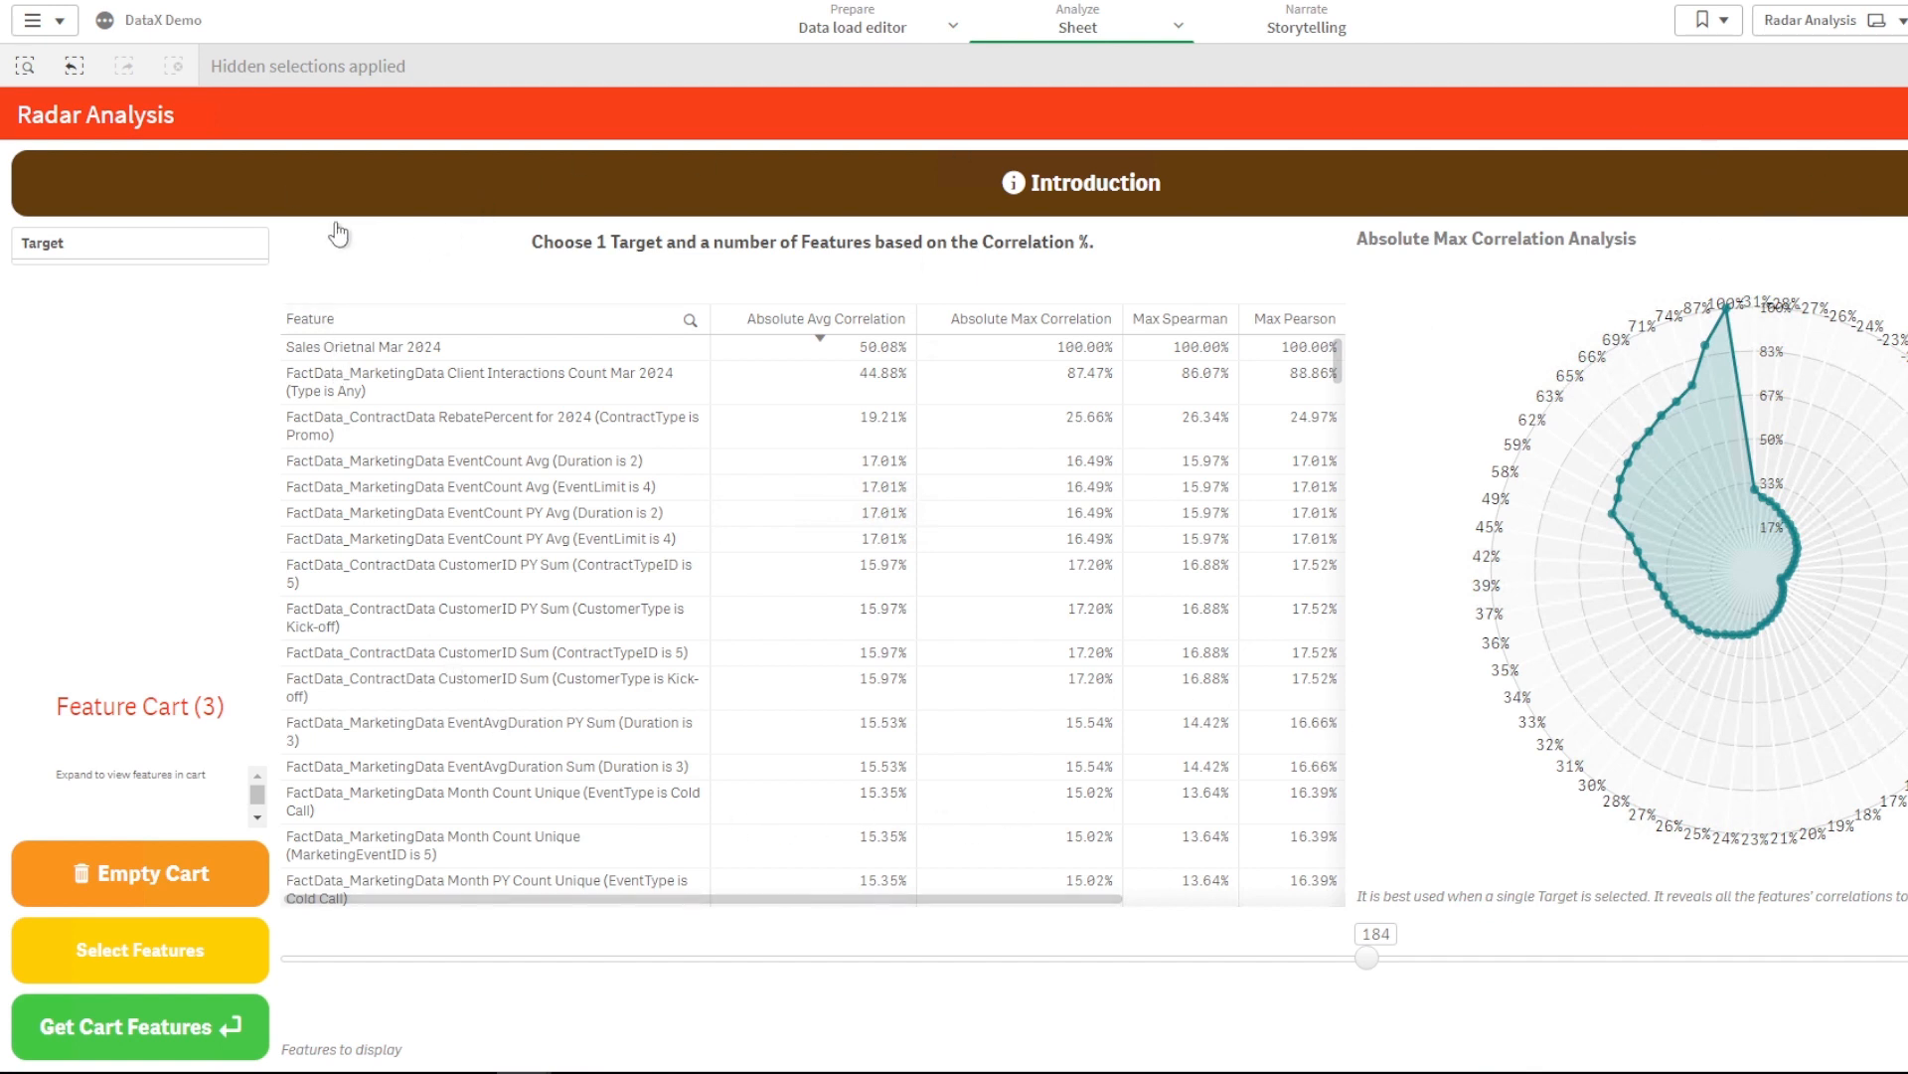
- Reapply the Sales Amount target selection and go to the Train Model sheet
click(73, 66)
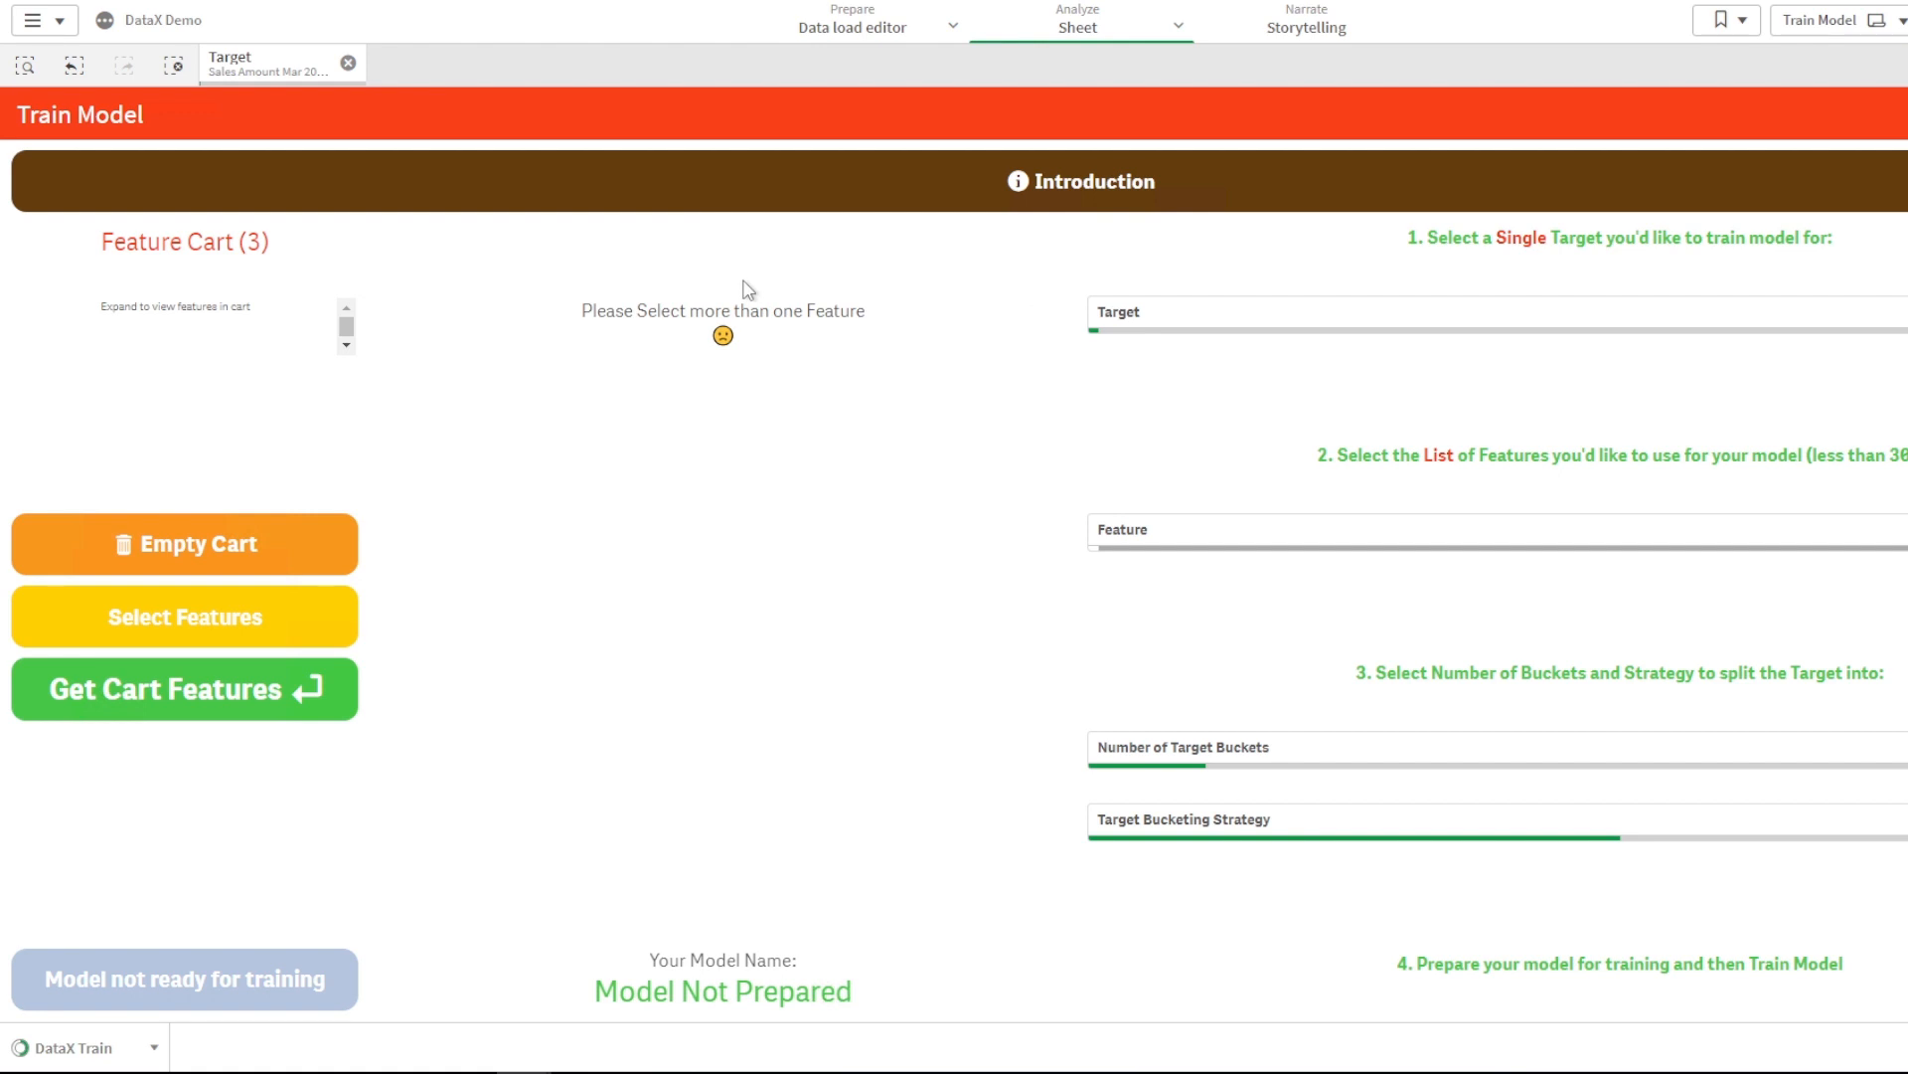
- Load the three cart features into the model setup, with 5 target buckets by default
click(212, 697)
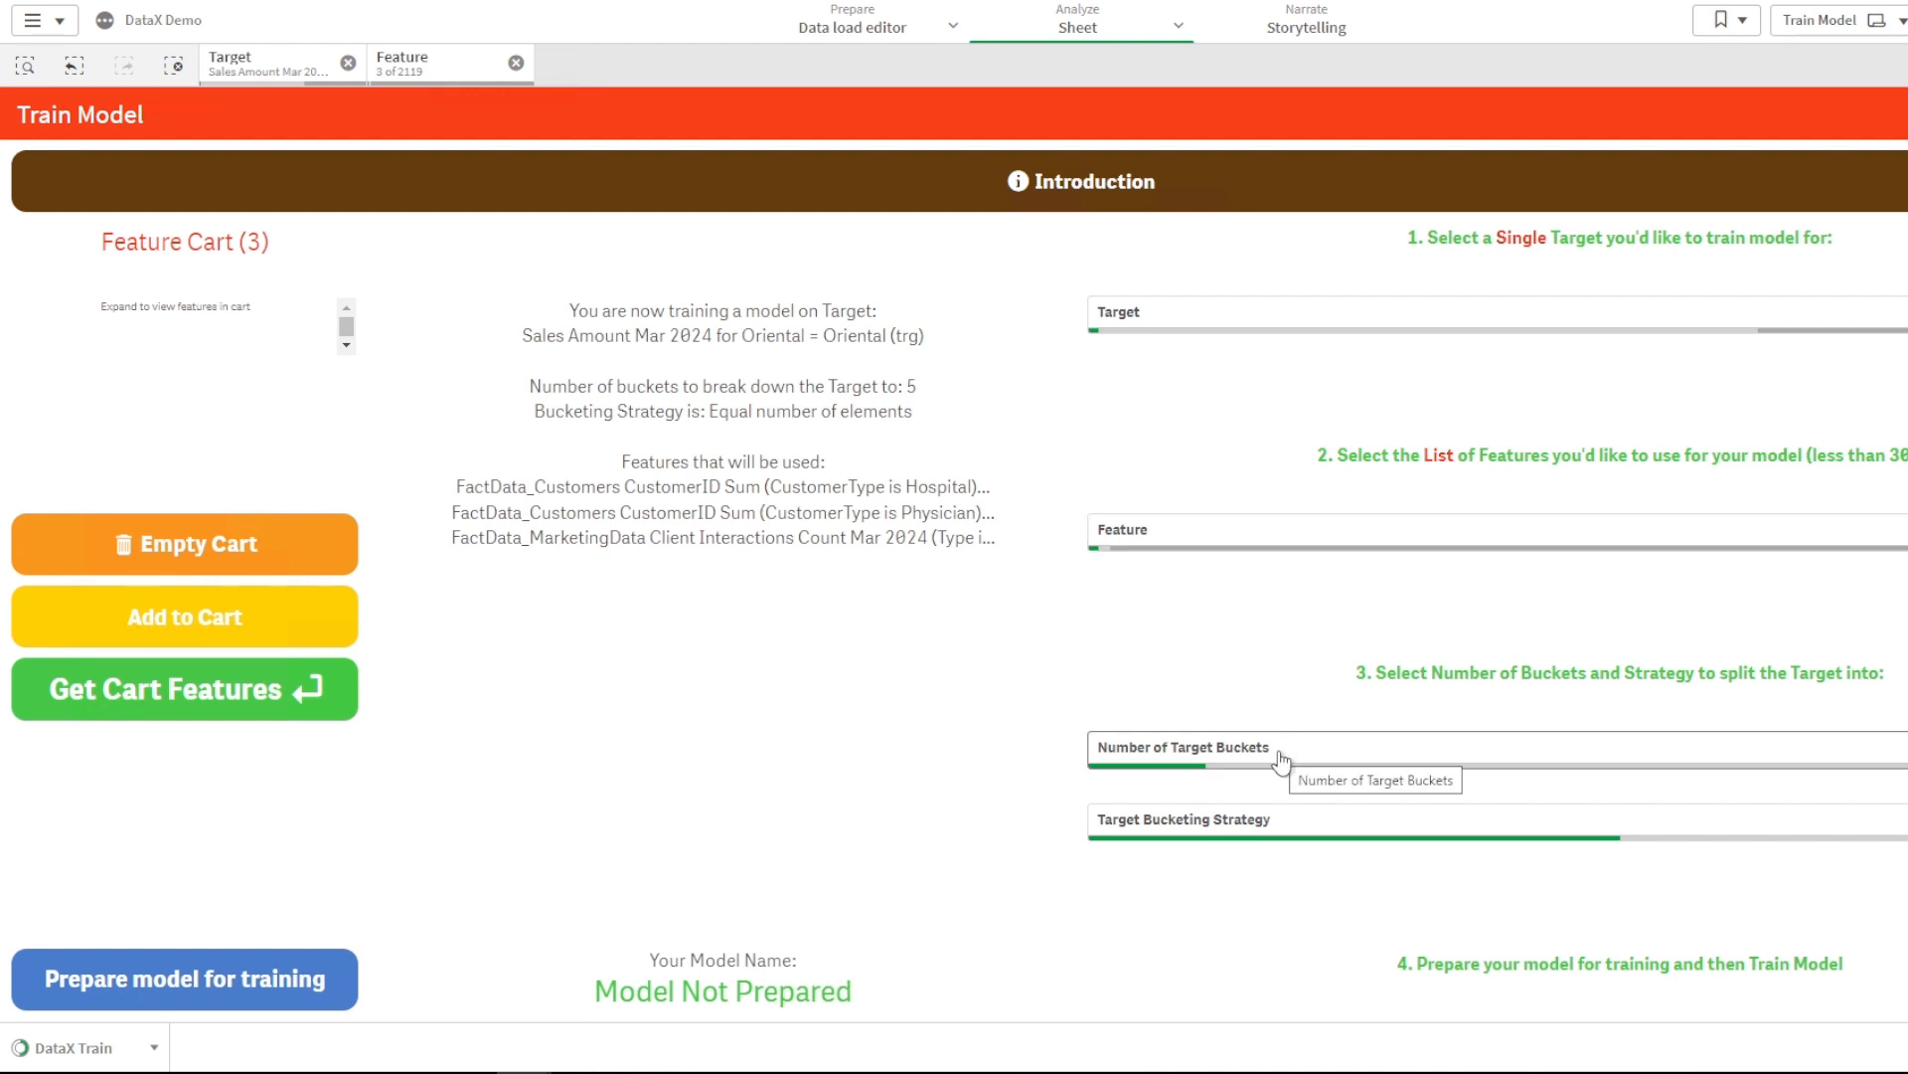
click(1332, 756)
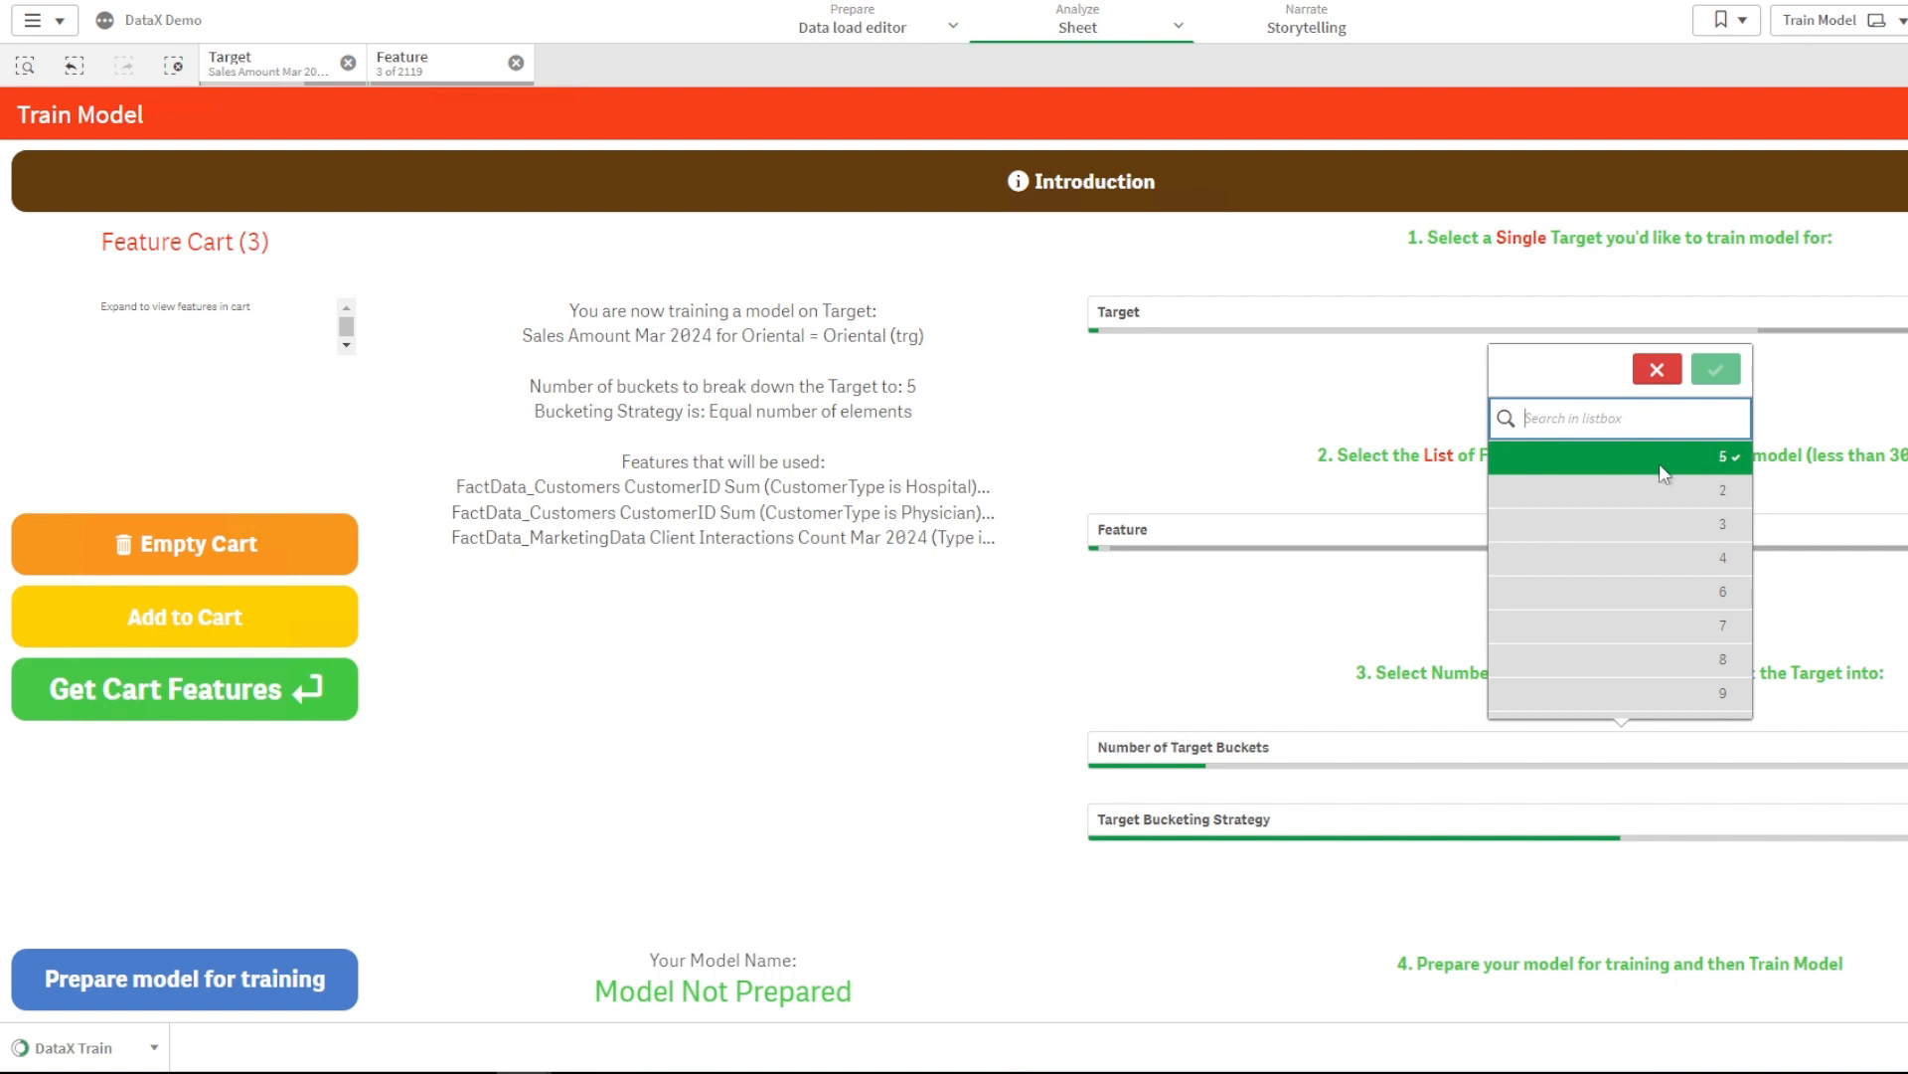
- Set Number of Target Buckets to 6, keeping Equal number of elements bucketing
click(1656, 596)
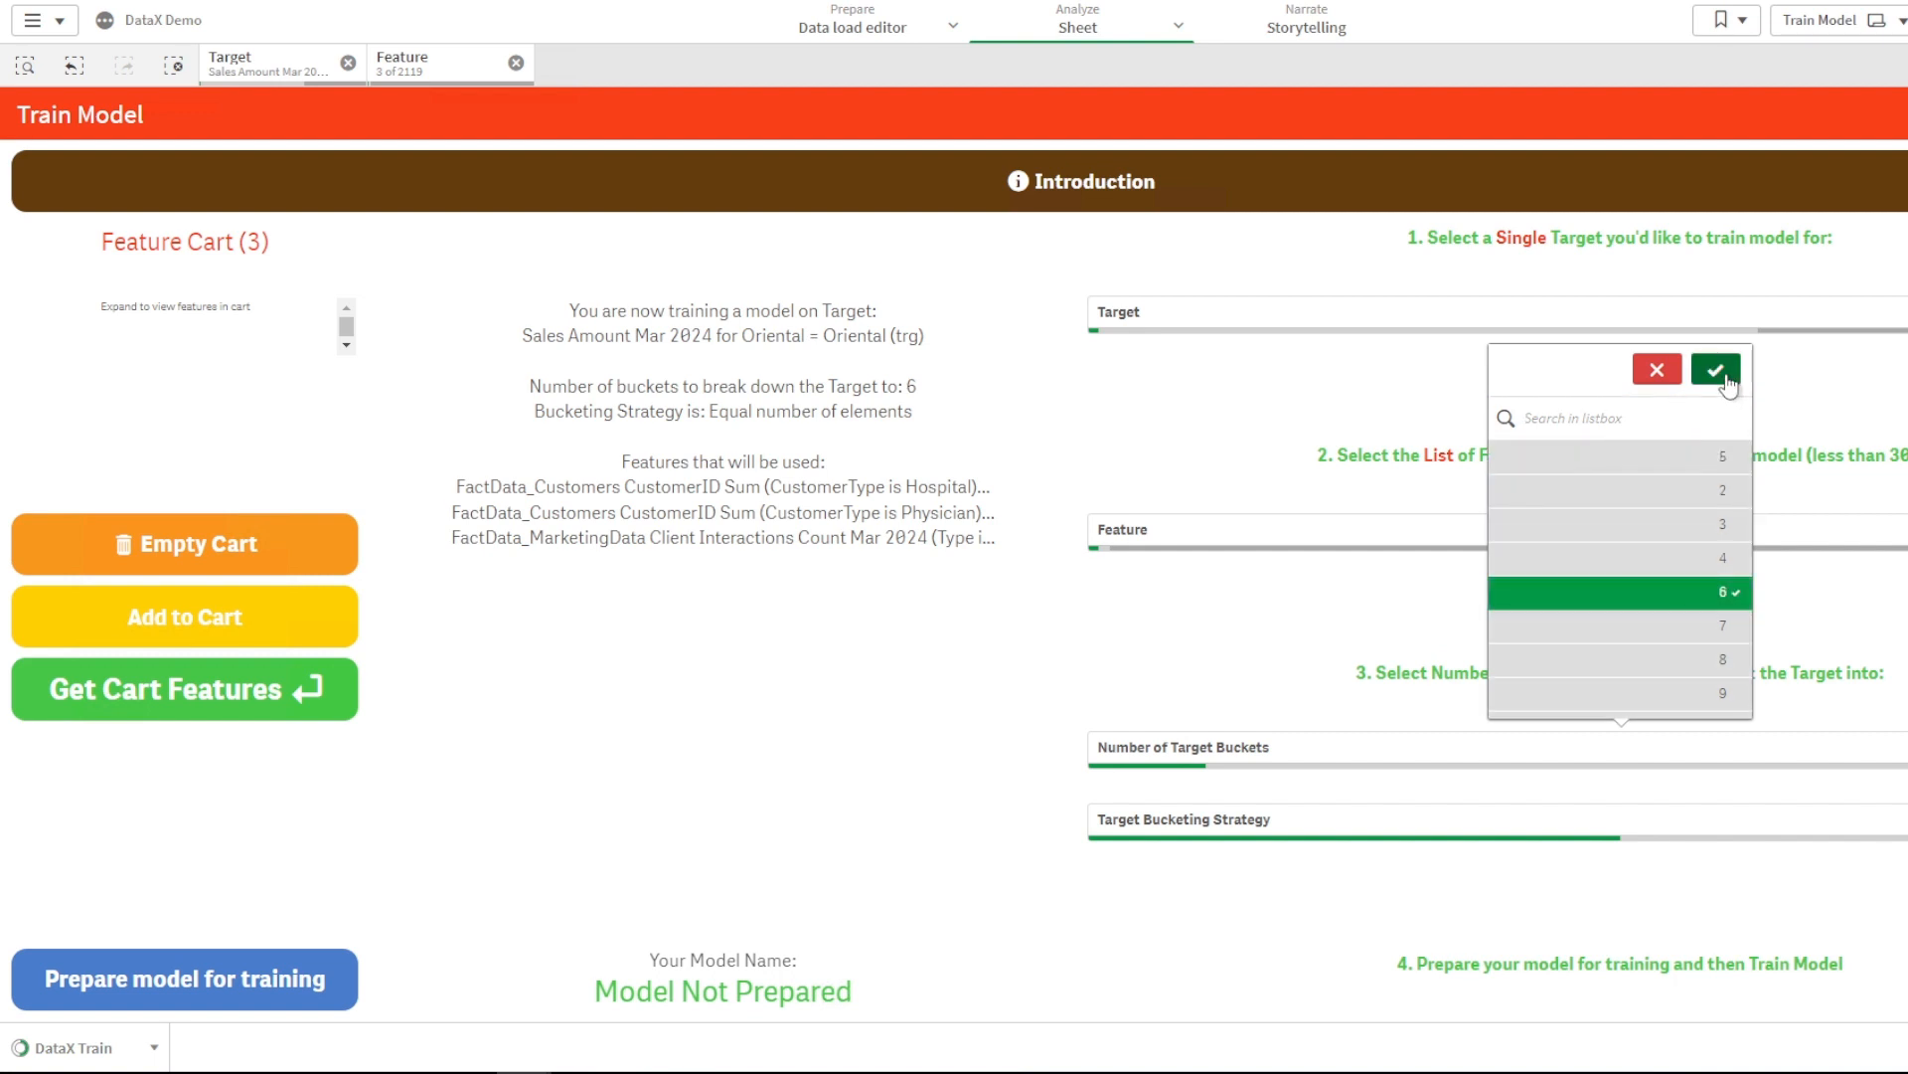
click(1717, 370)
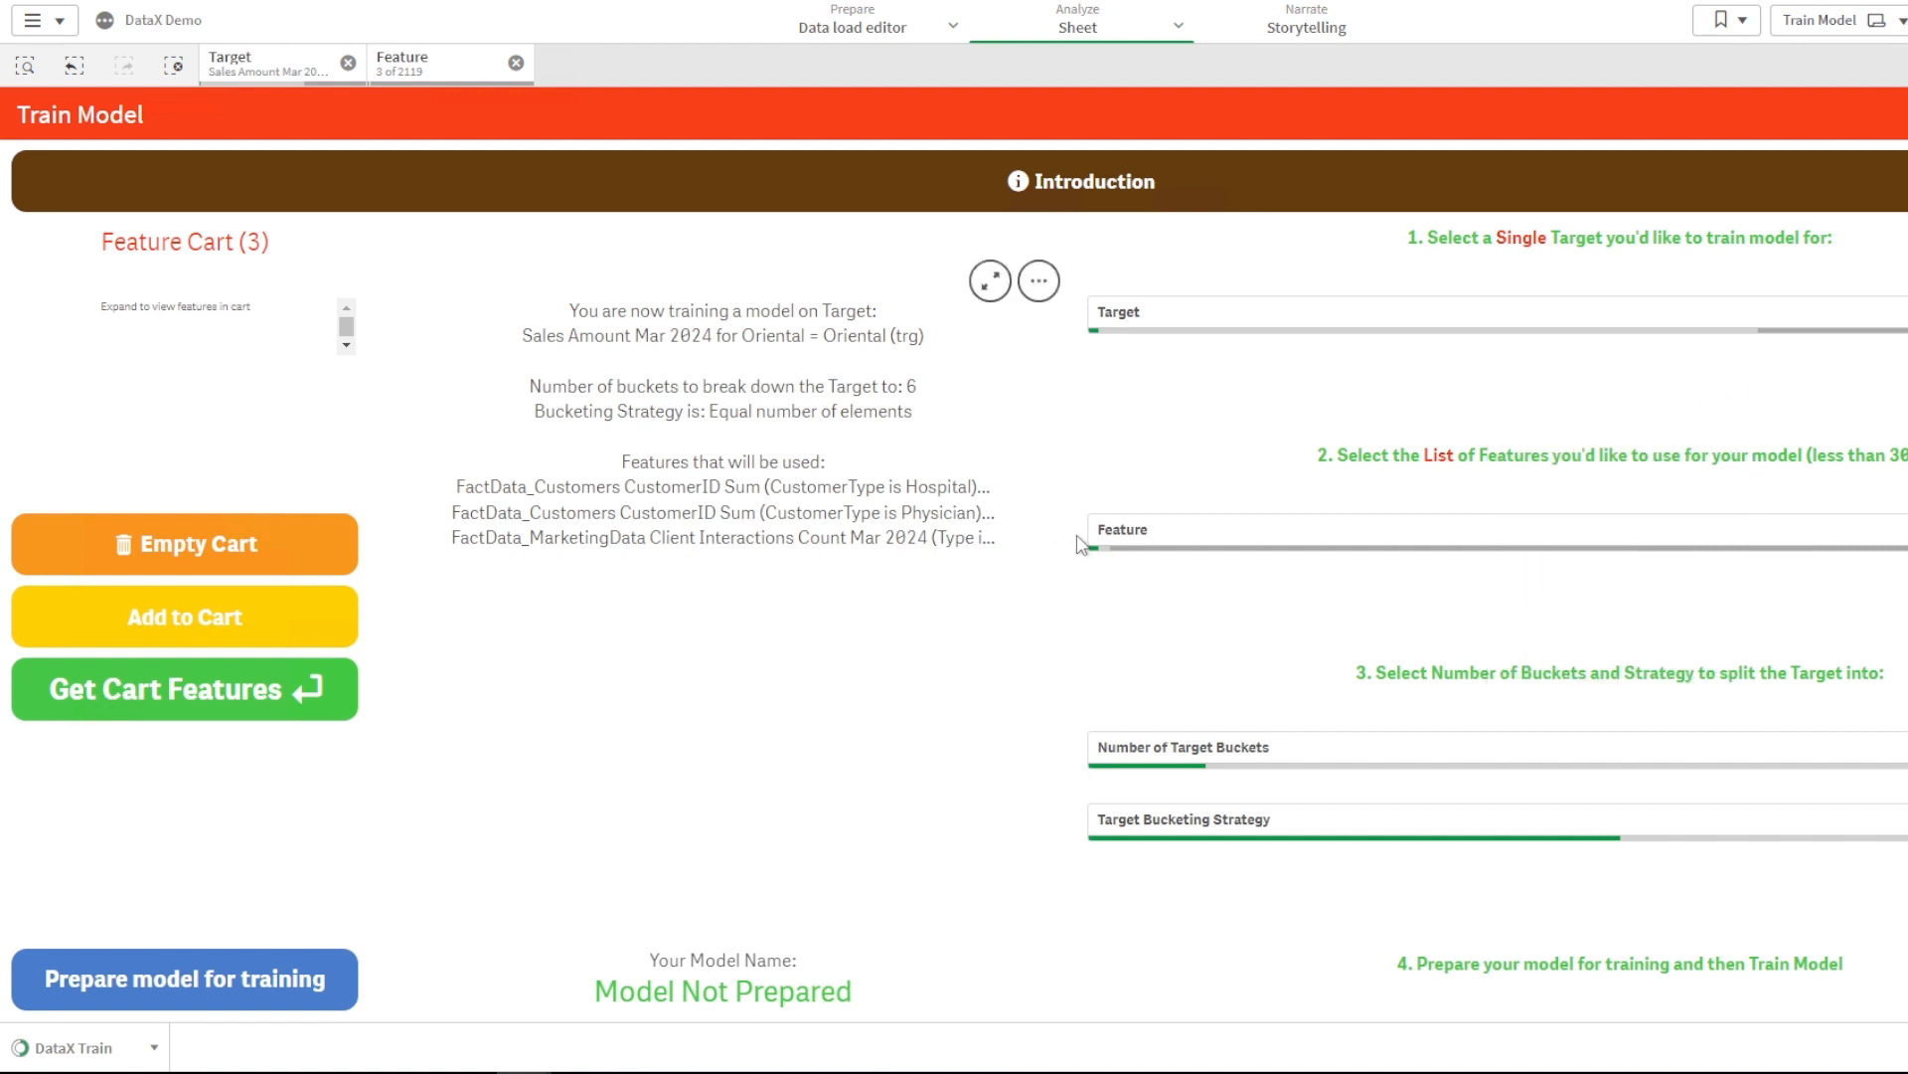
click(1248, 821)
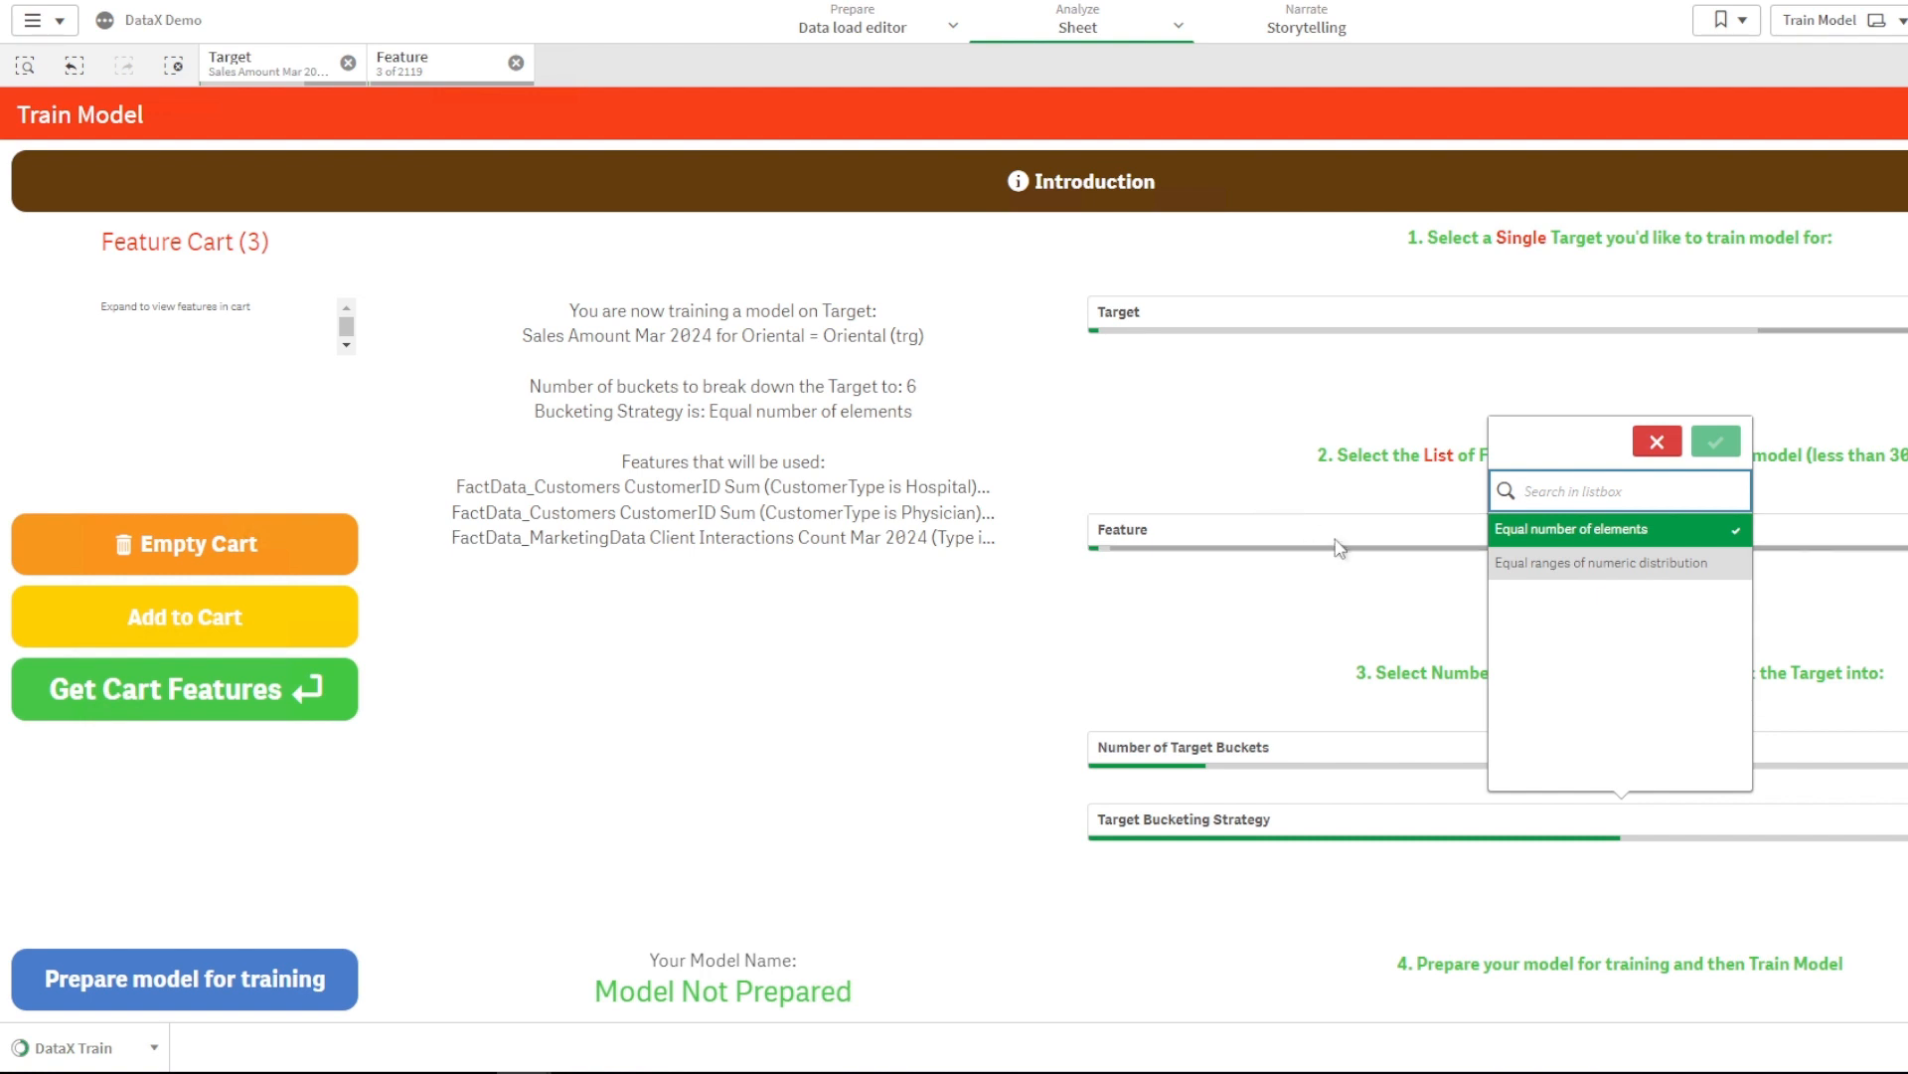
- Switch bucketing to Equal ranges of numeric distribution and prepare model EOFB2KQK43T6 for training
click(1635, 562)
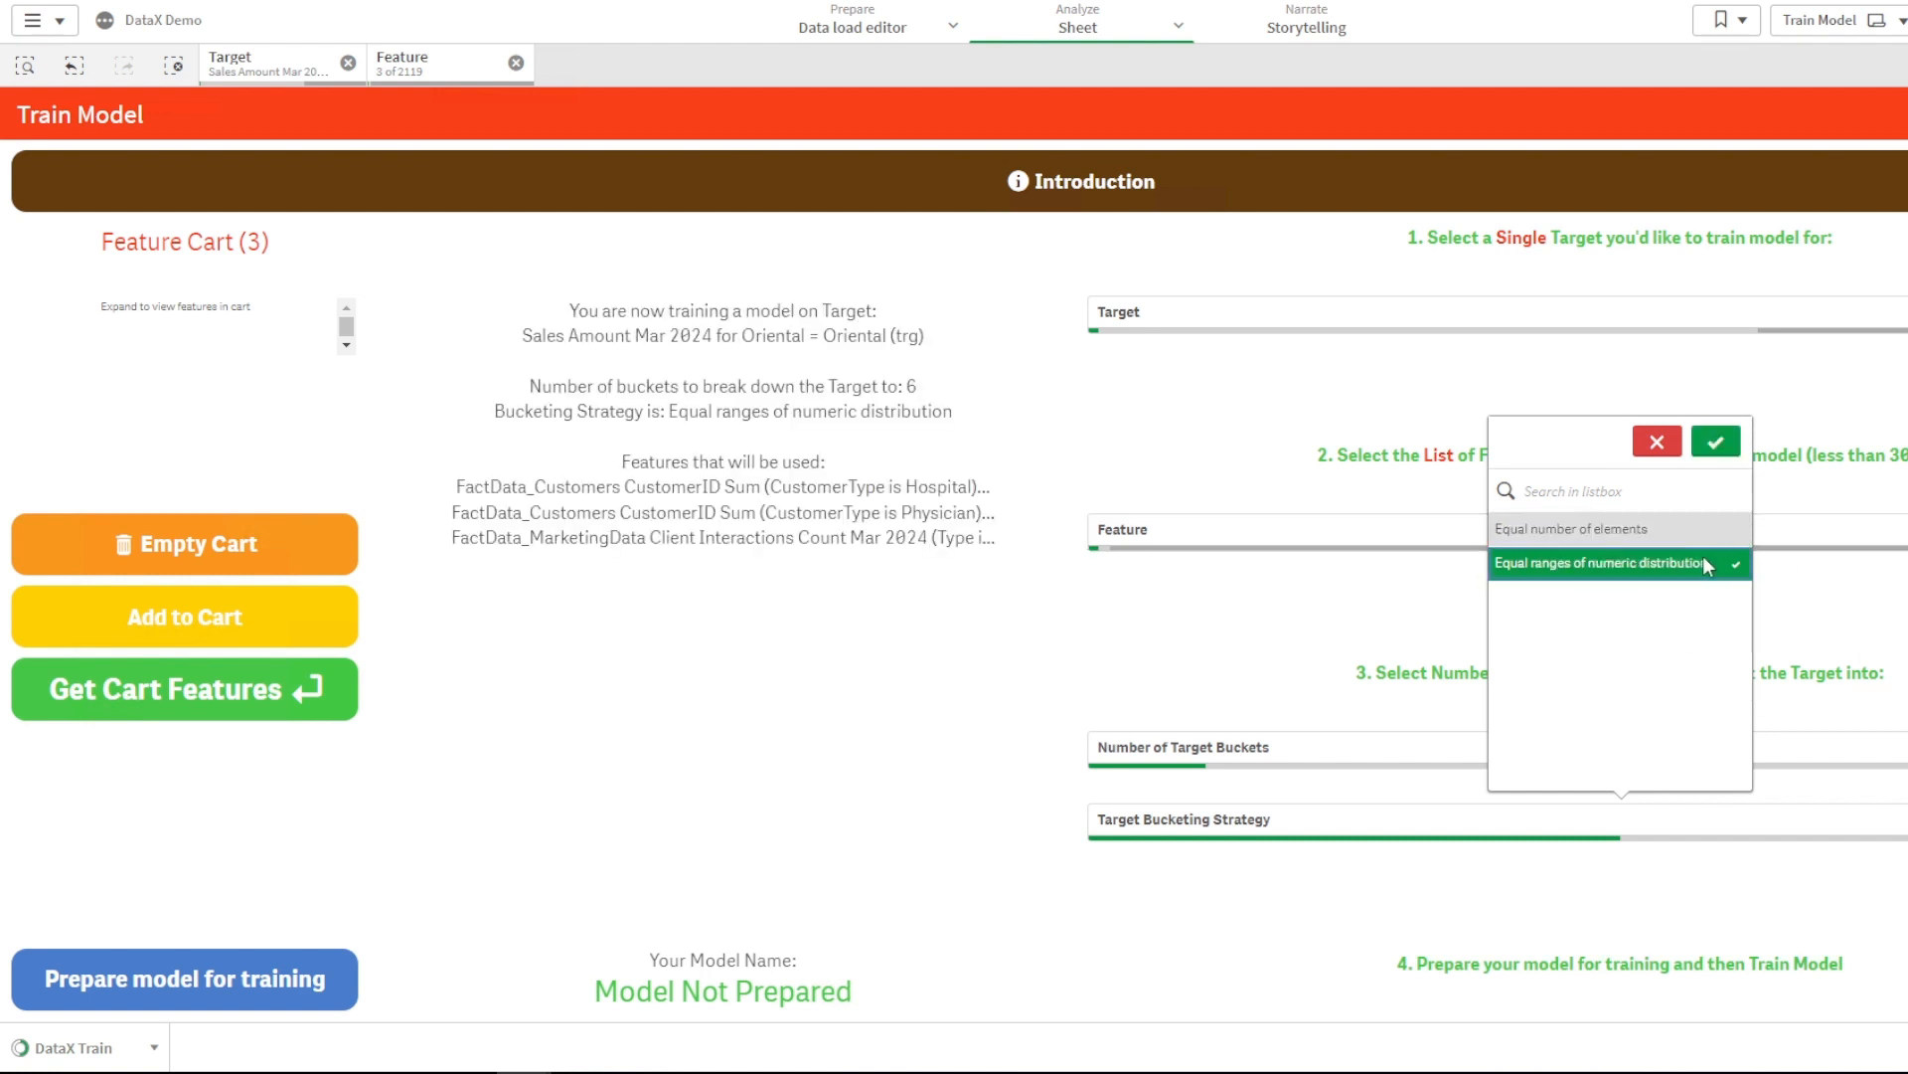
click(1716, 443)
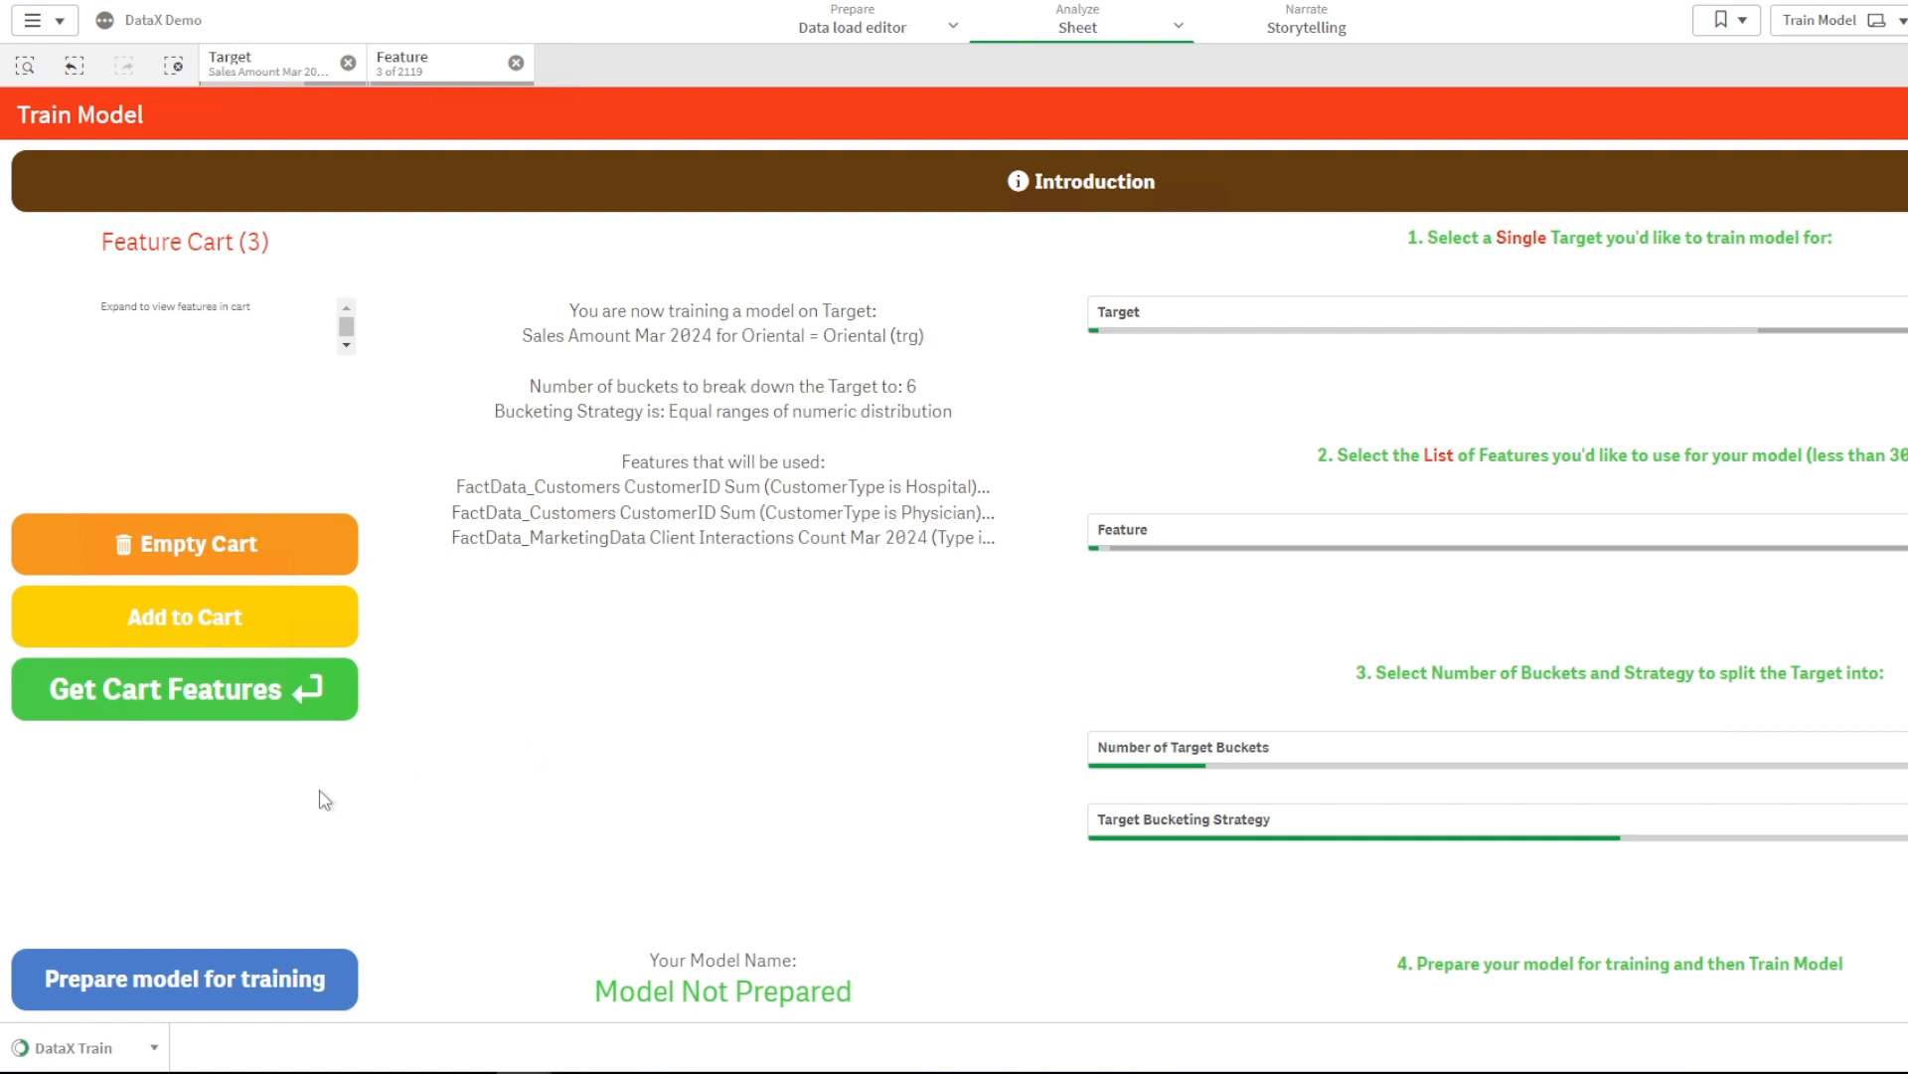
click(211, 983)
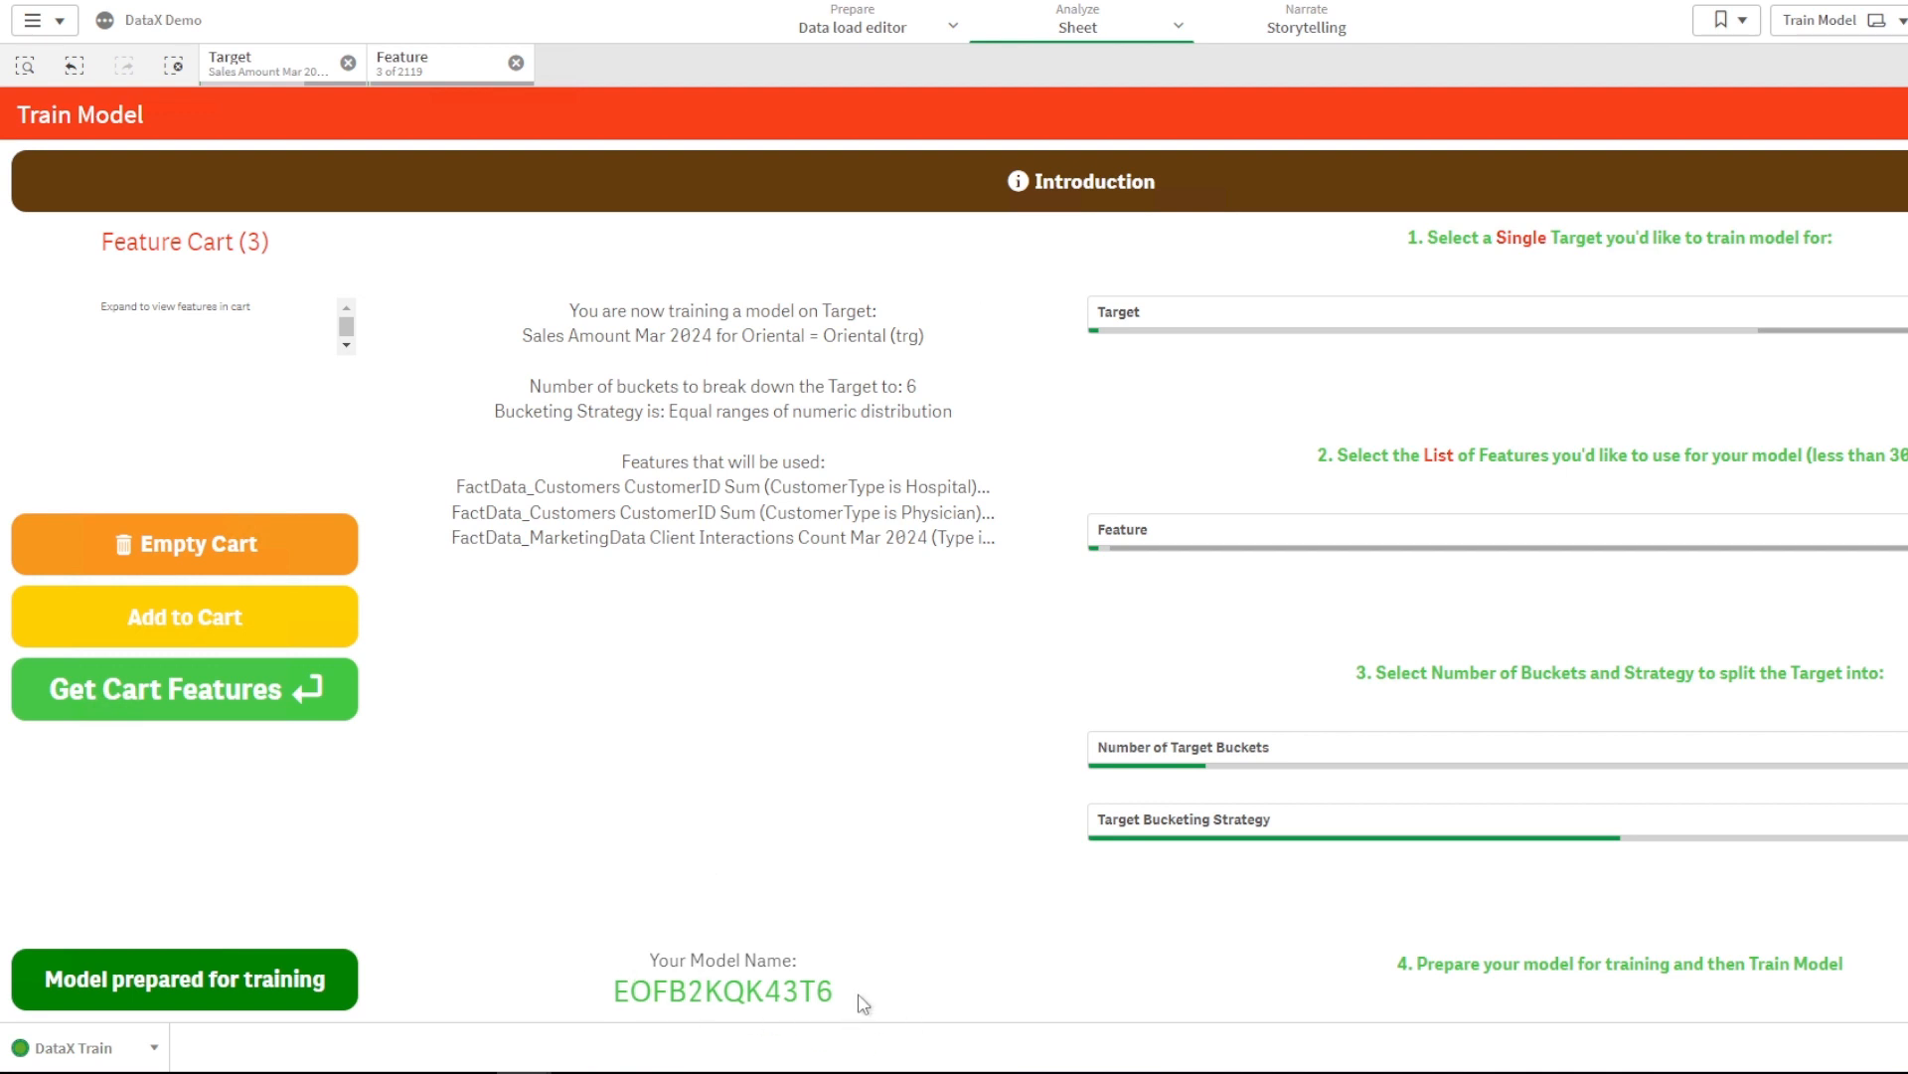
click(149, 1044)
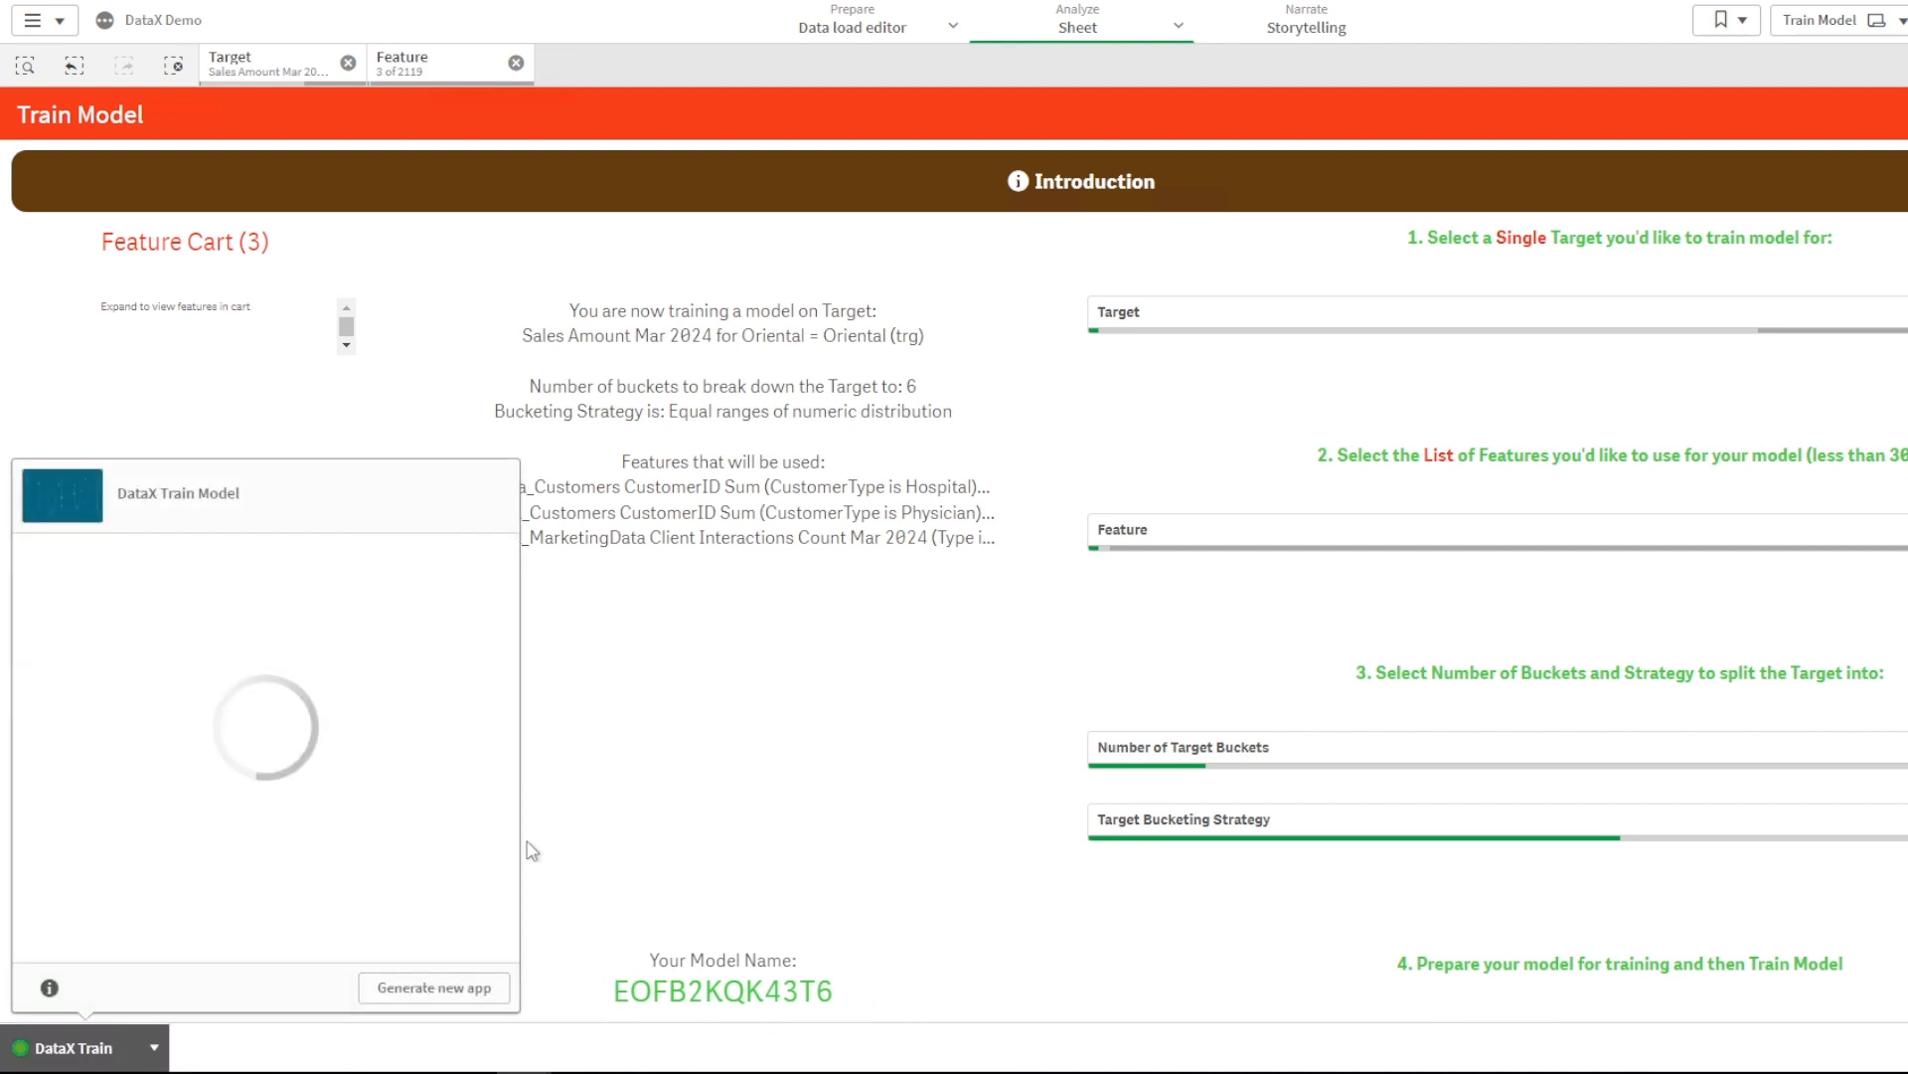
- Generate a new training app from model EOFB2KQK43T6, then close the generated-apps list
click(434, 994)
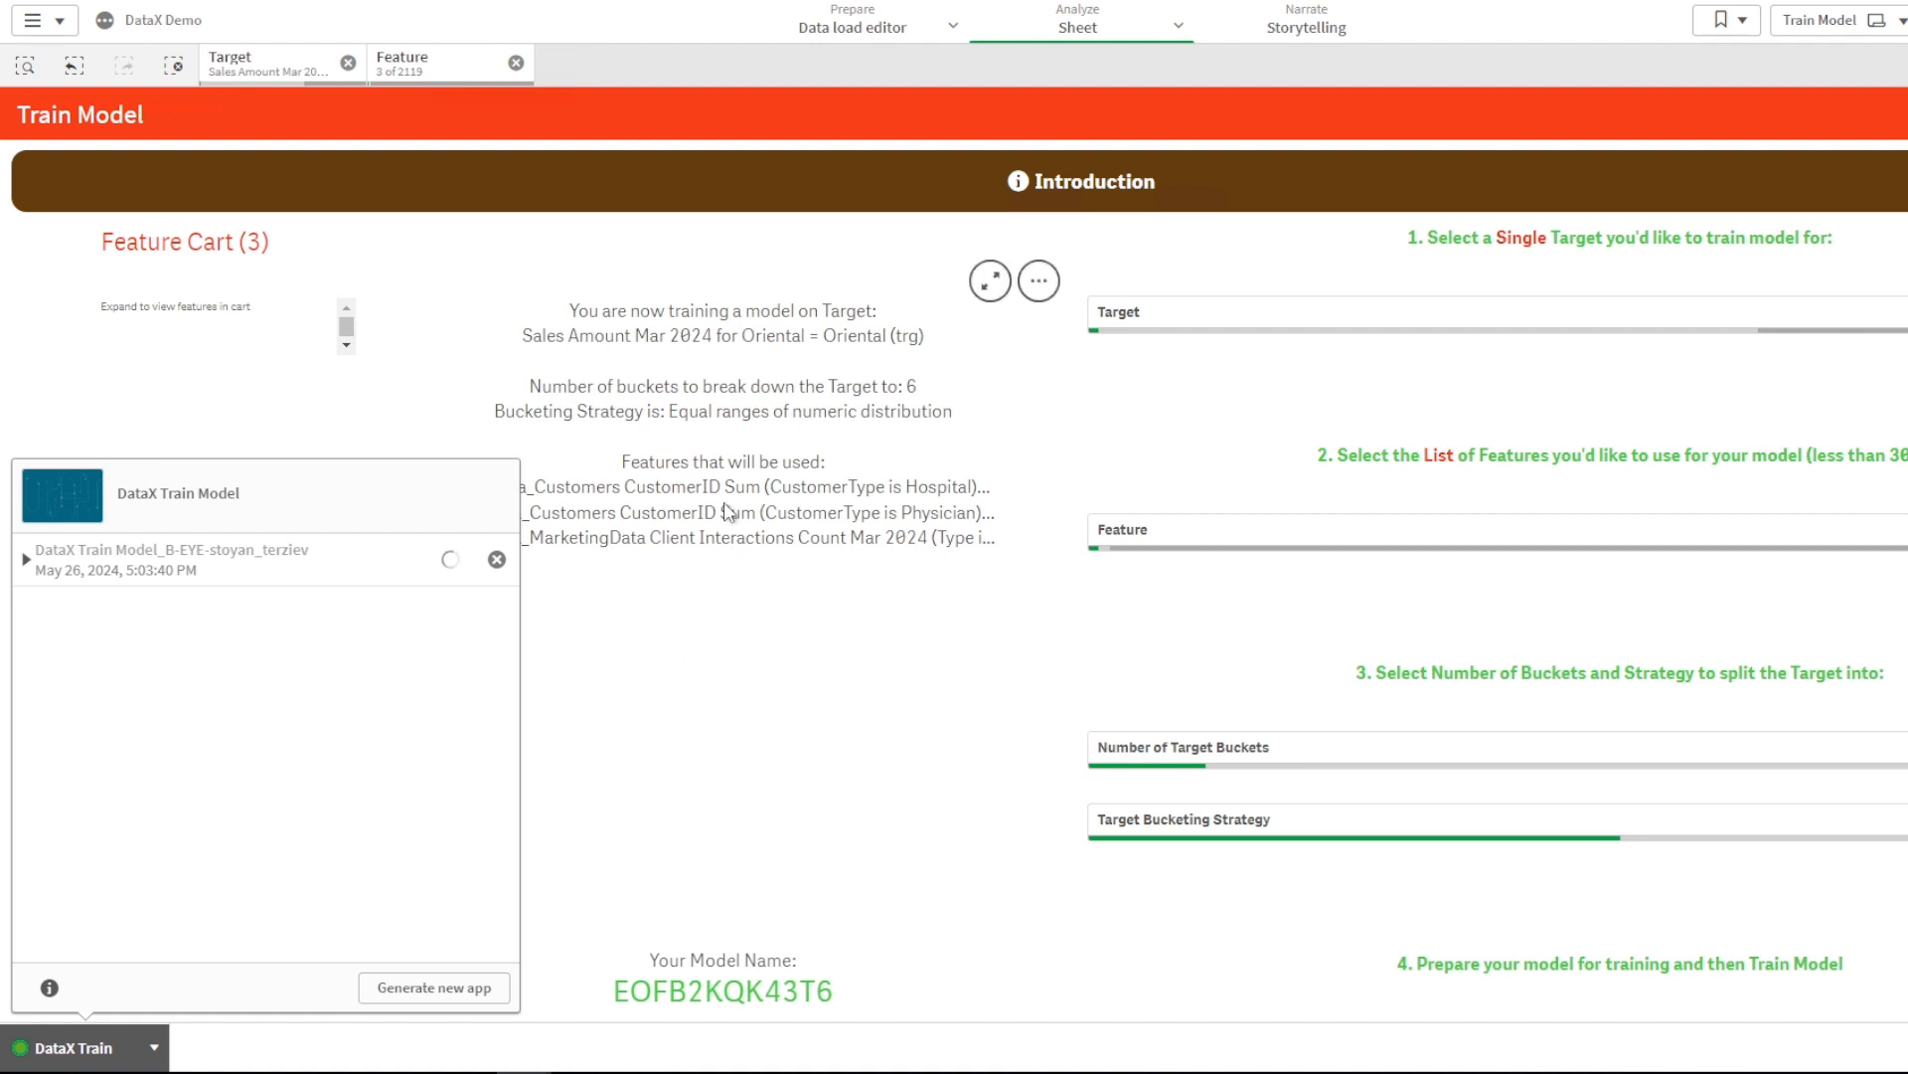
click(800, 477)
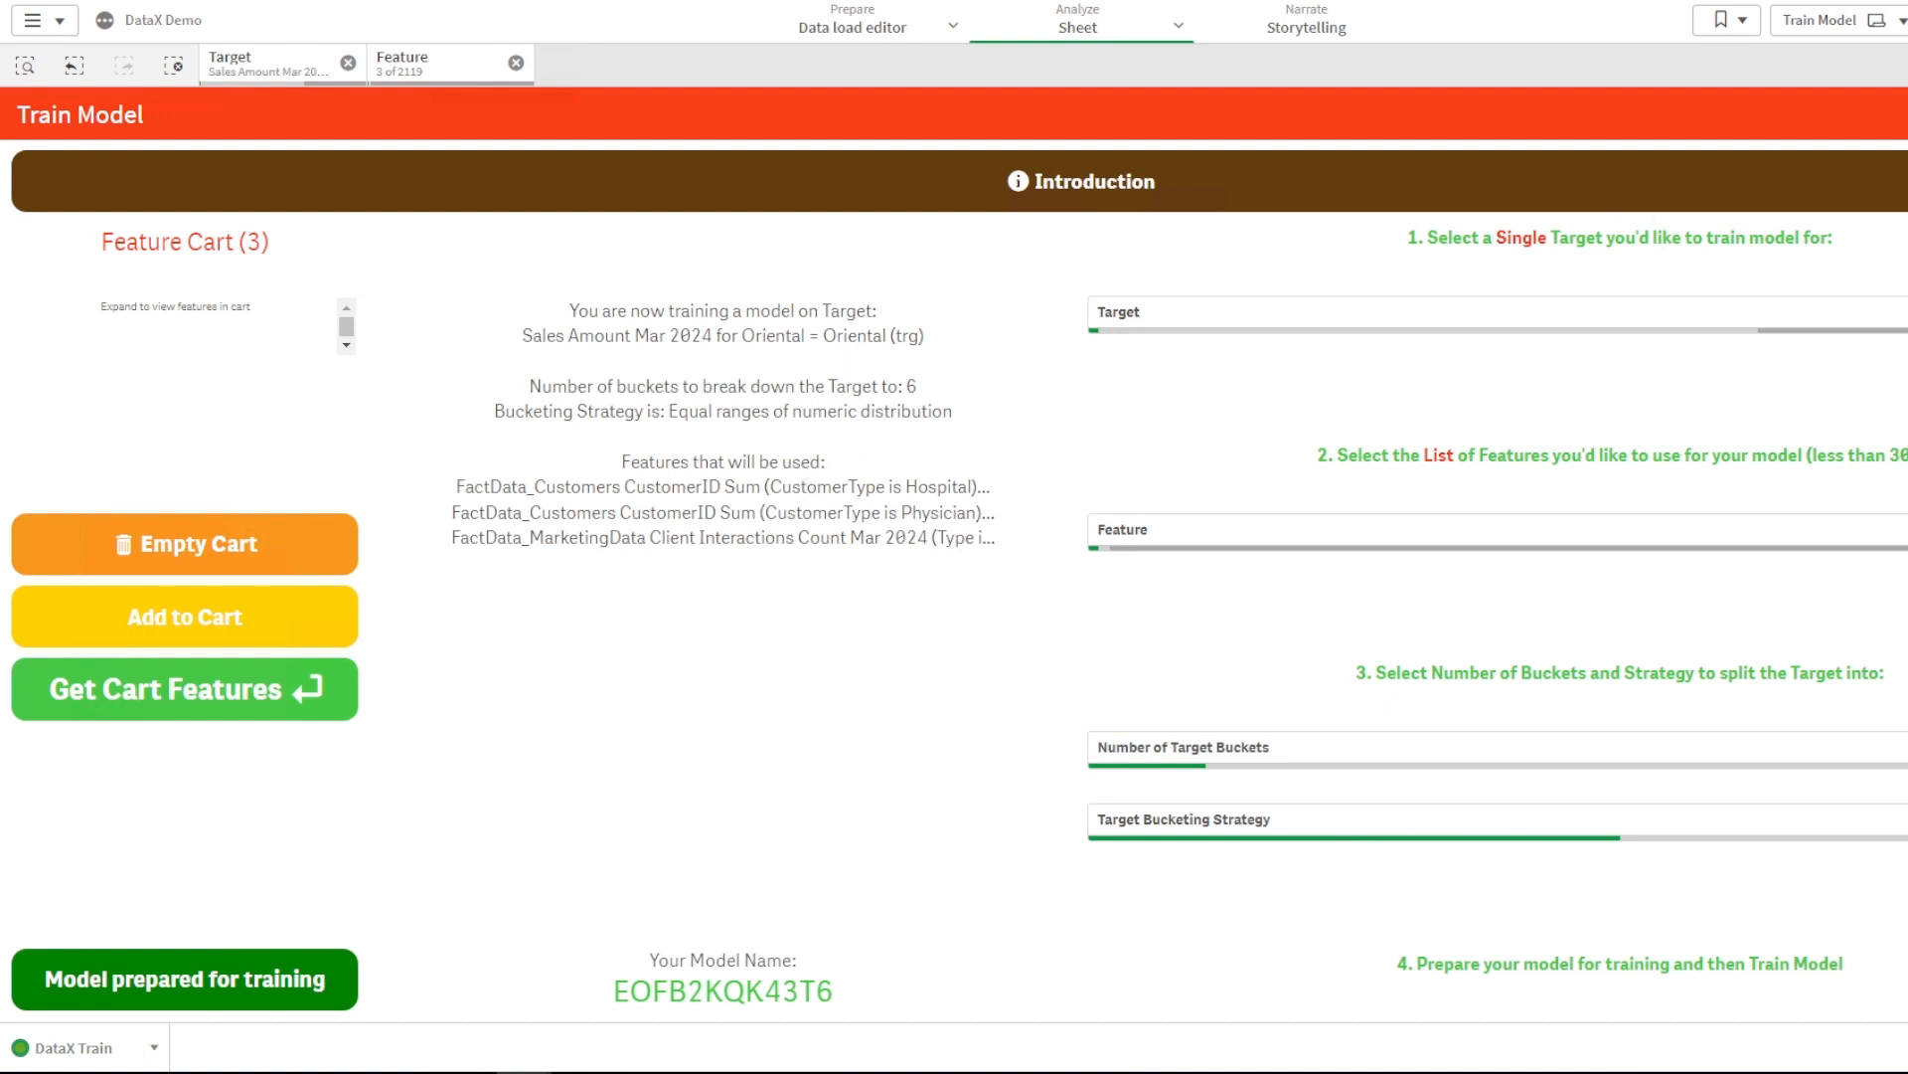
- On the Data Quality sheet, clear the Feature and Target selections
click(1907, 20)
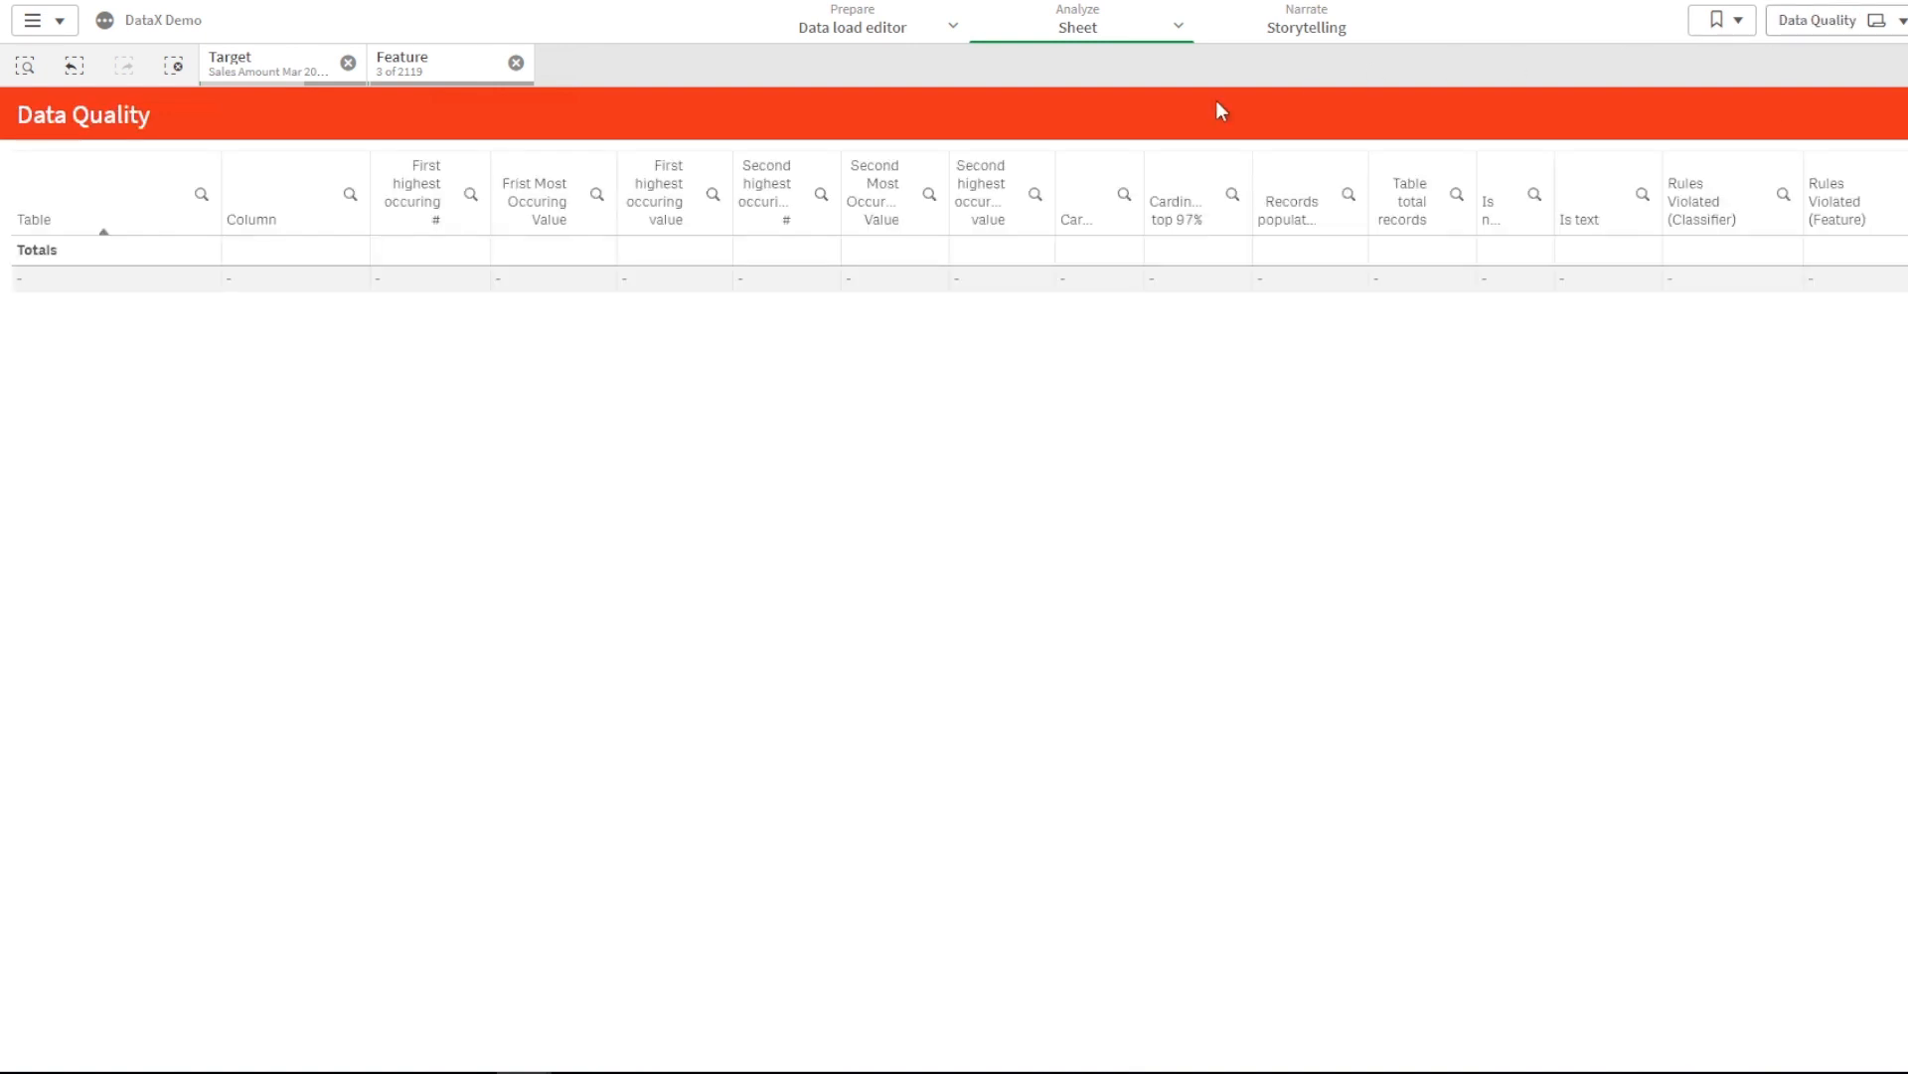
click(516, 63)
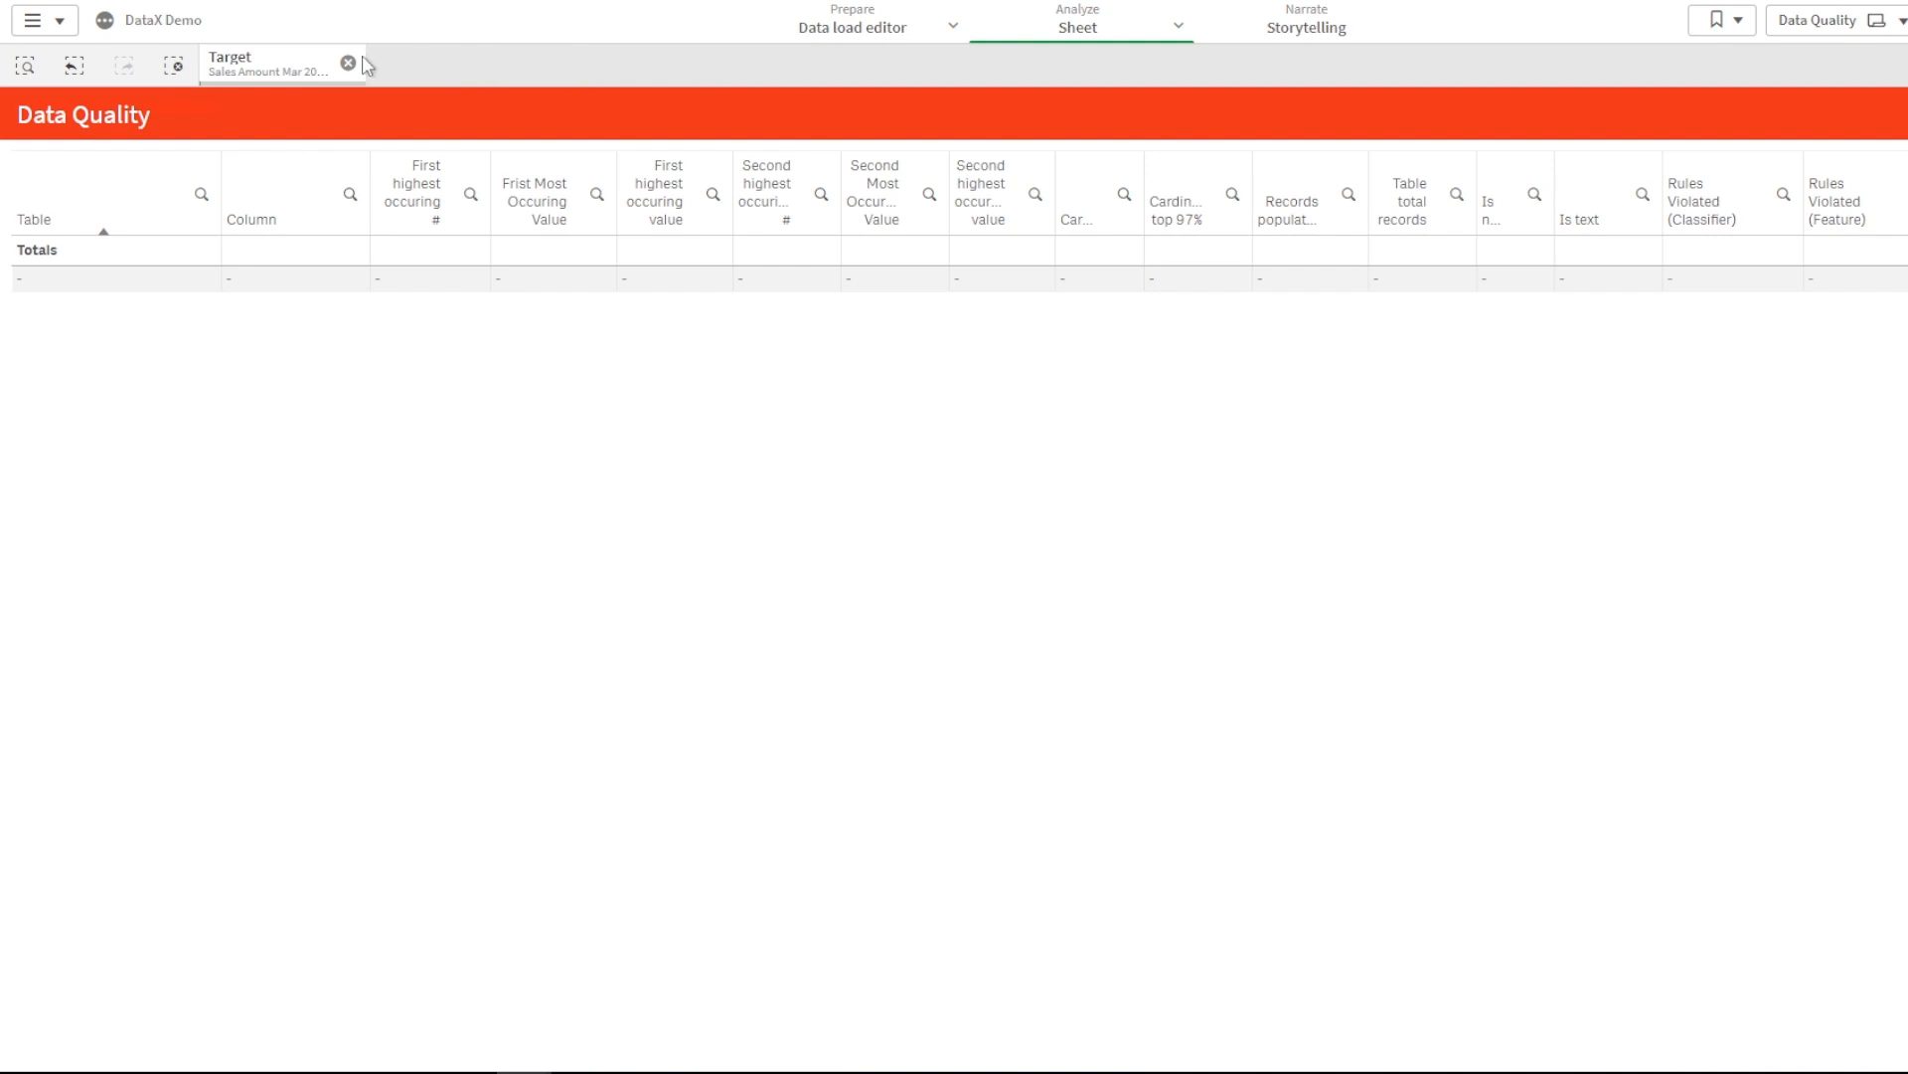
click(348, 63)
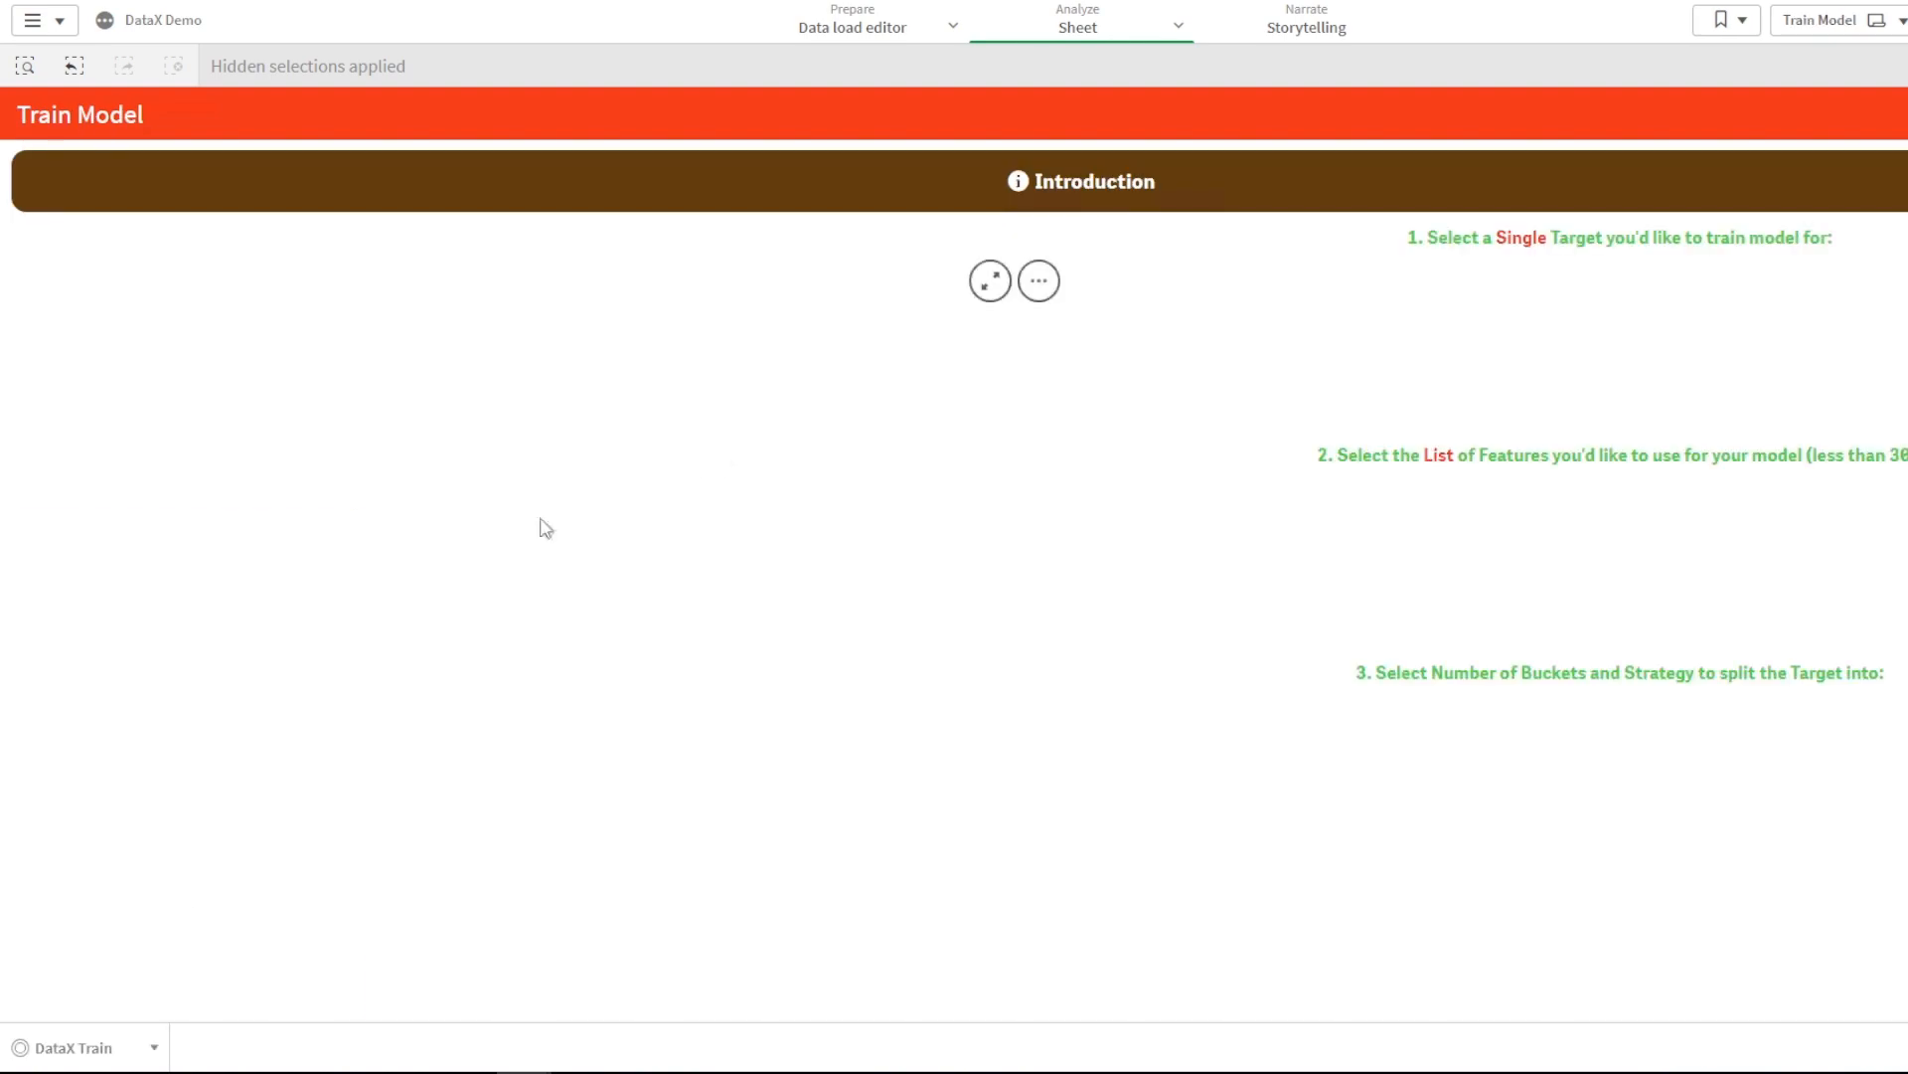
- Open the newly generated DataX Train Model app from the generated-apps list
click(159, 1053)
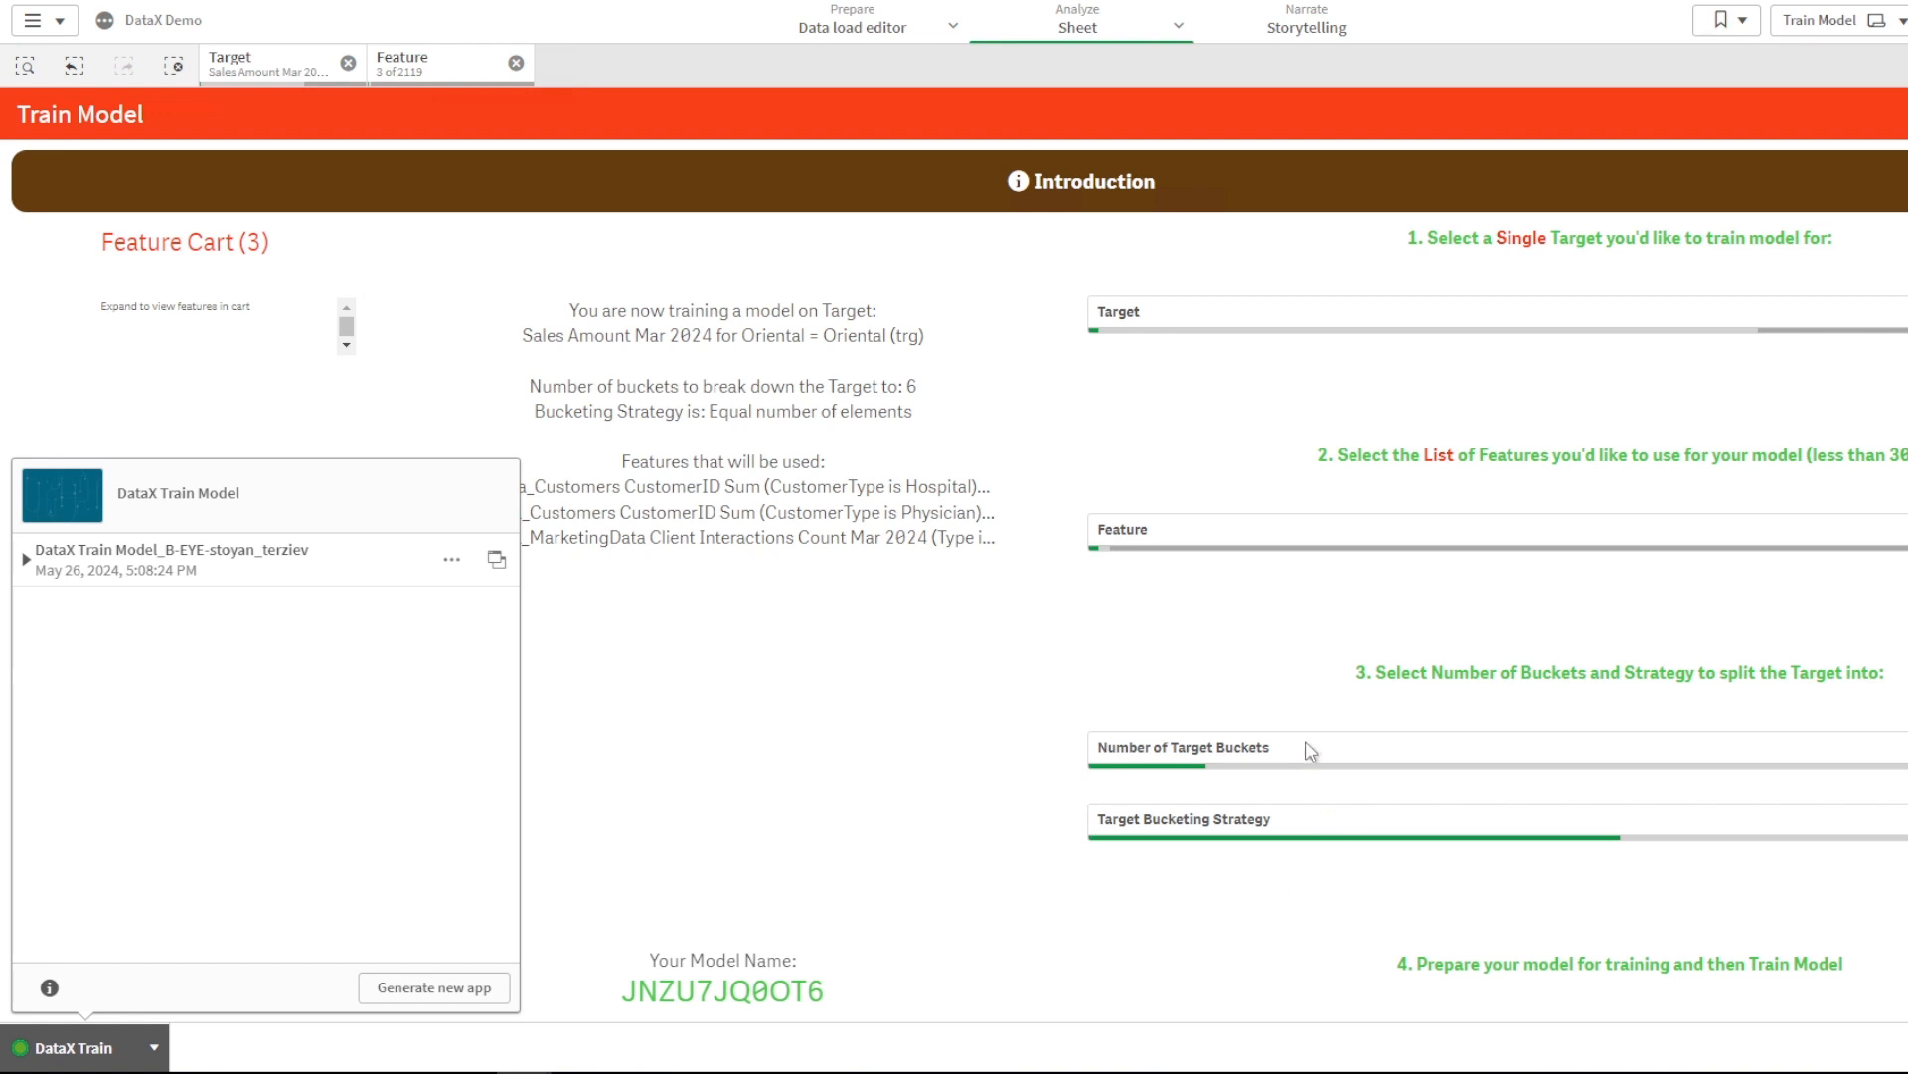
click(1274, 829)
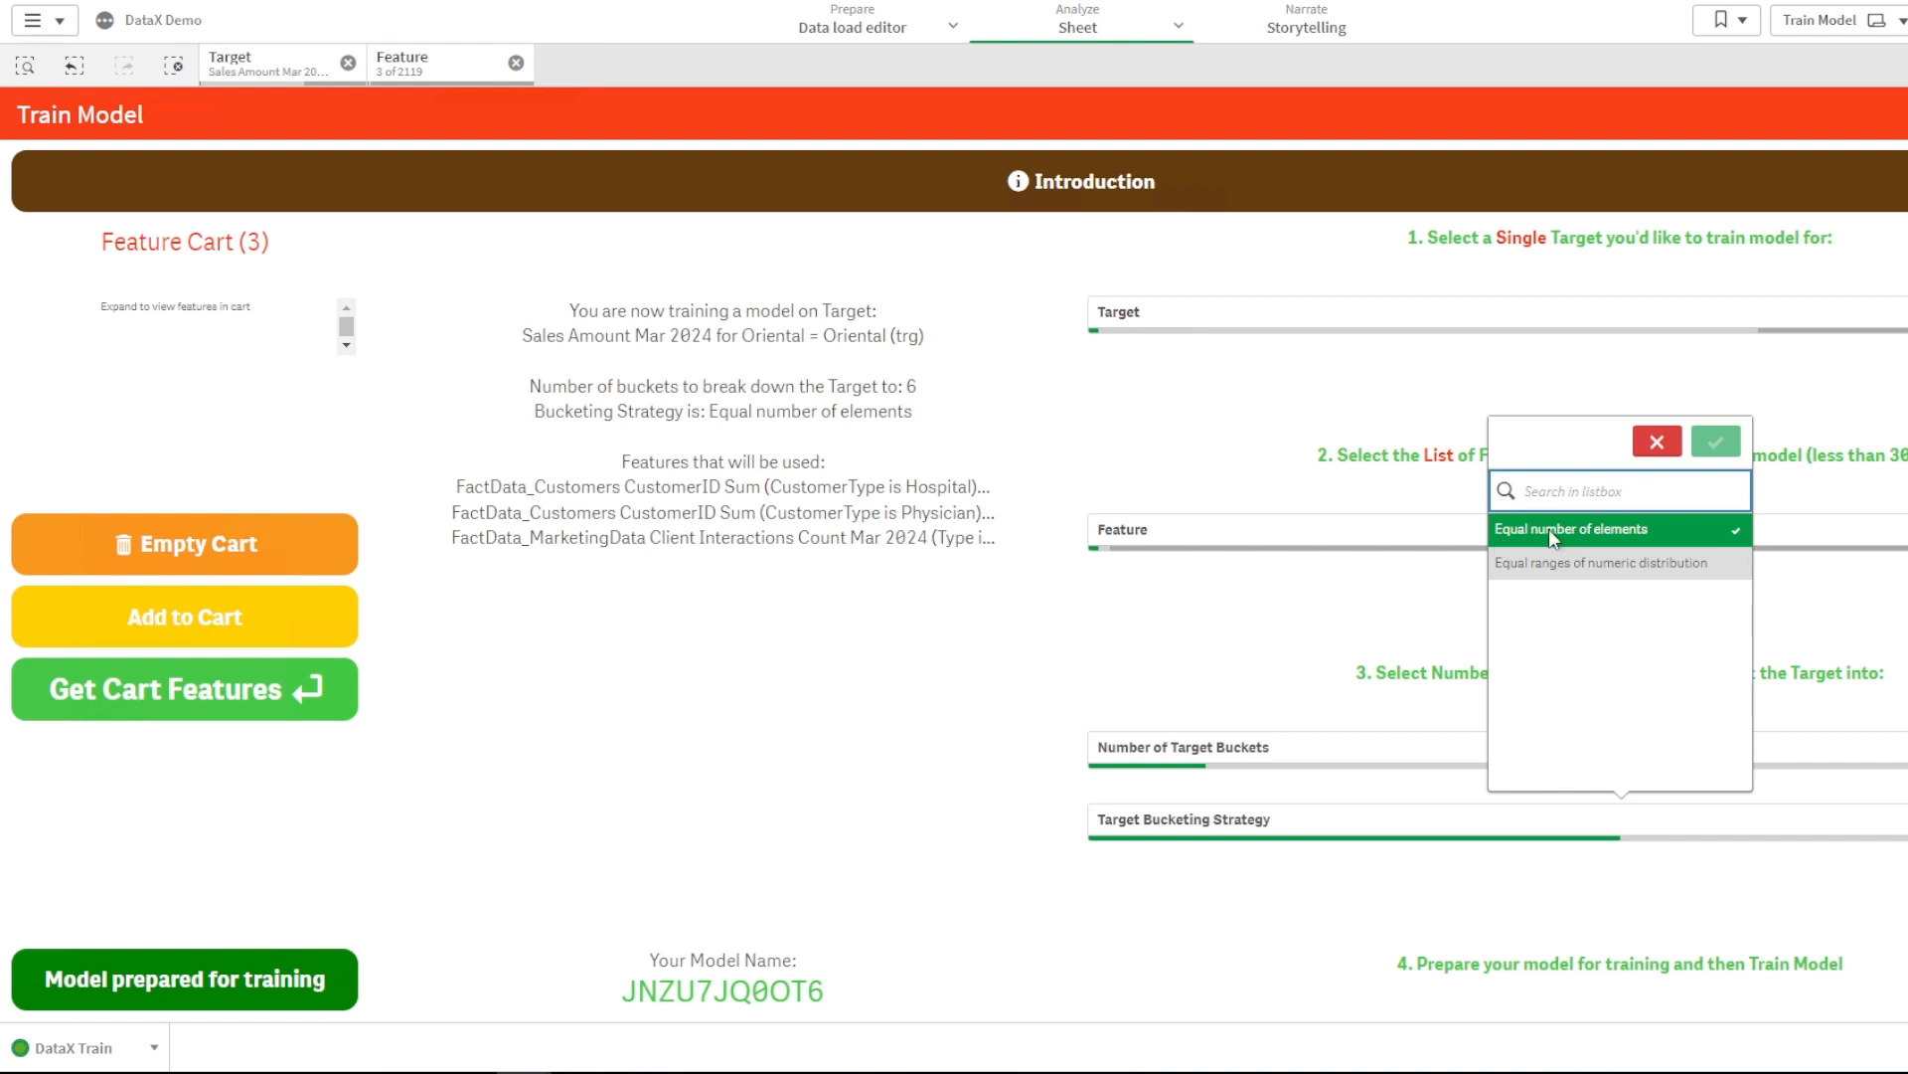
click(163, 1055)
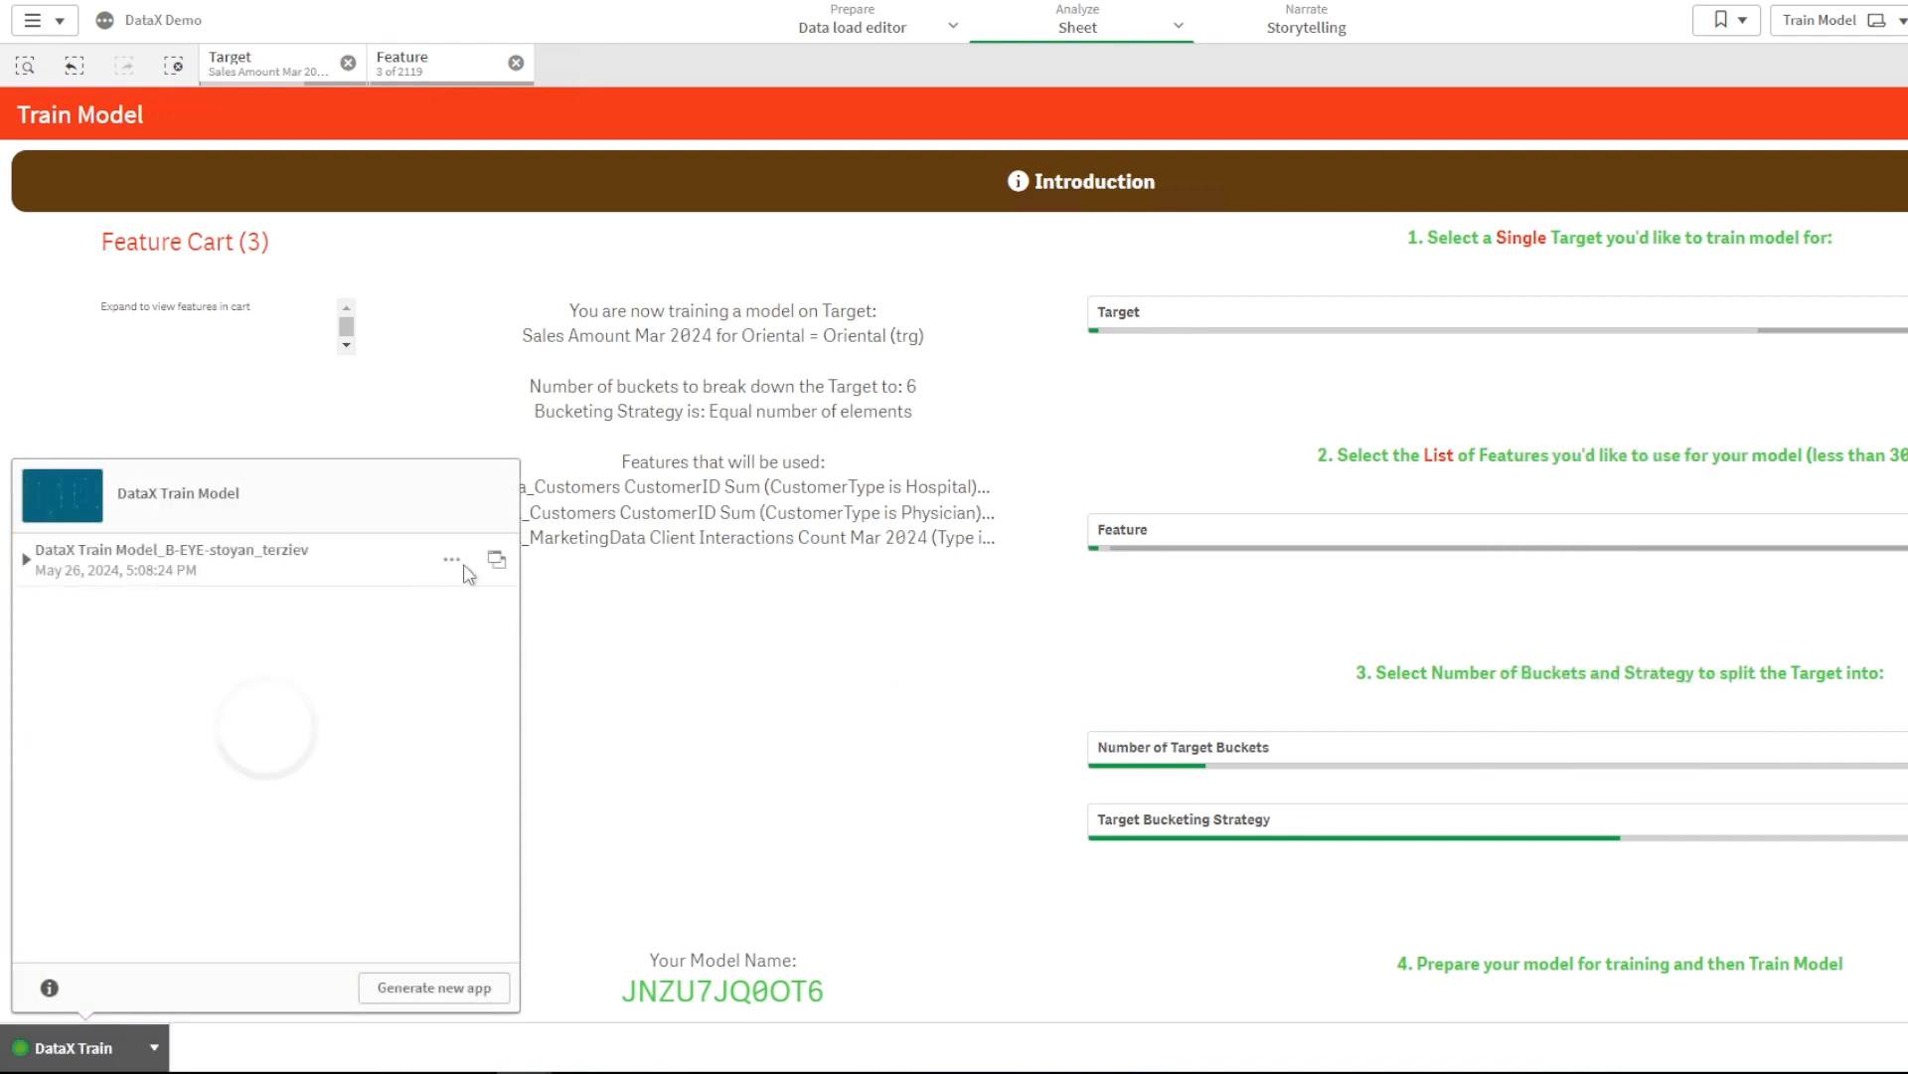
click(496, 563)
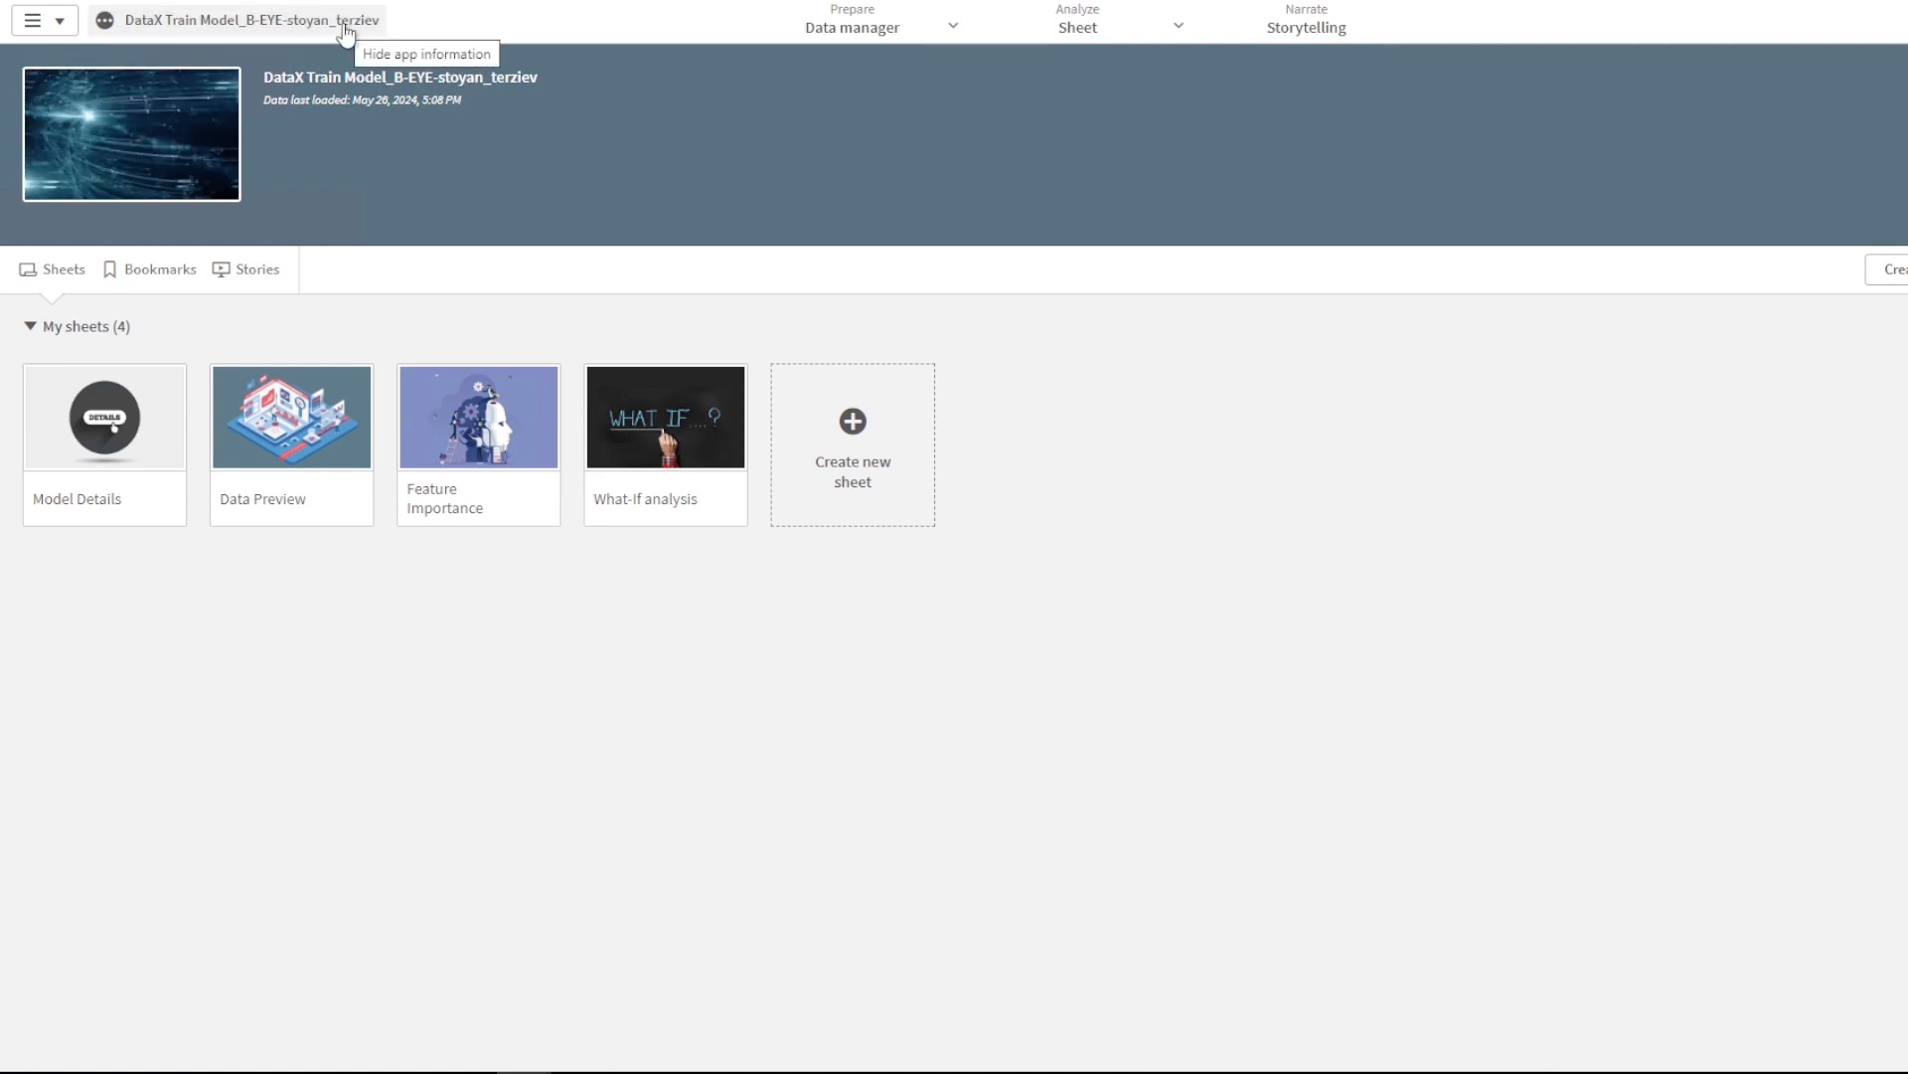
- View the Model Details sheet, then move on to the Data Preview sheet of CustomerID buckets
click(140, 418)
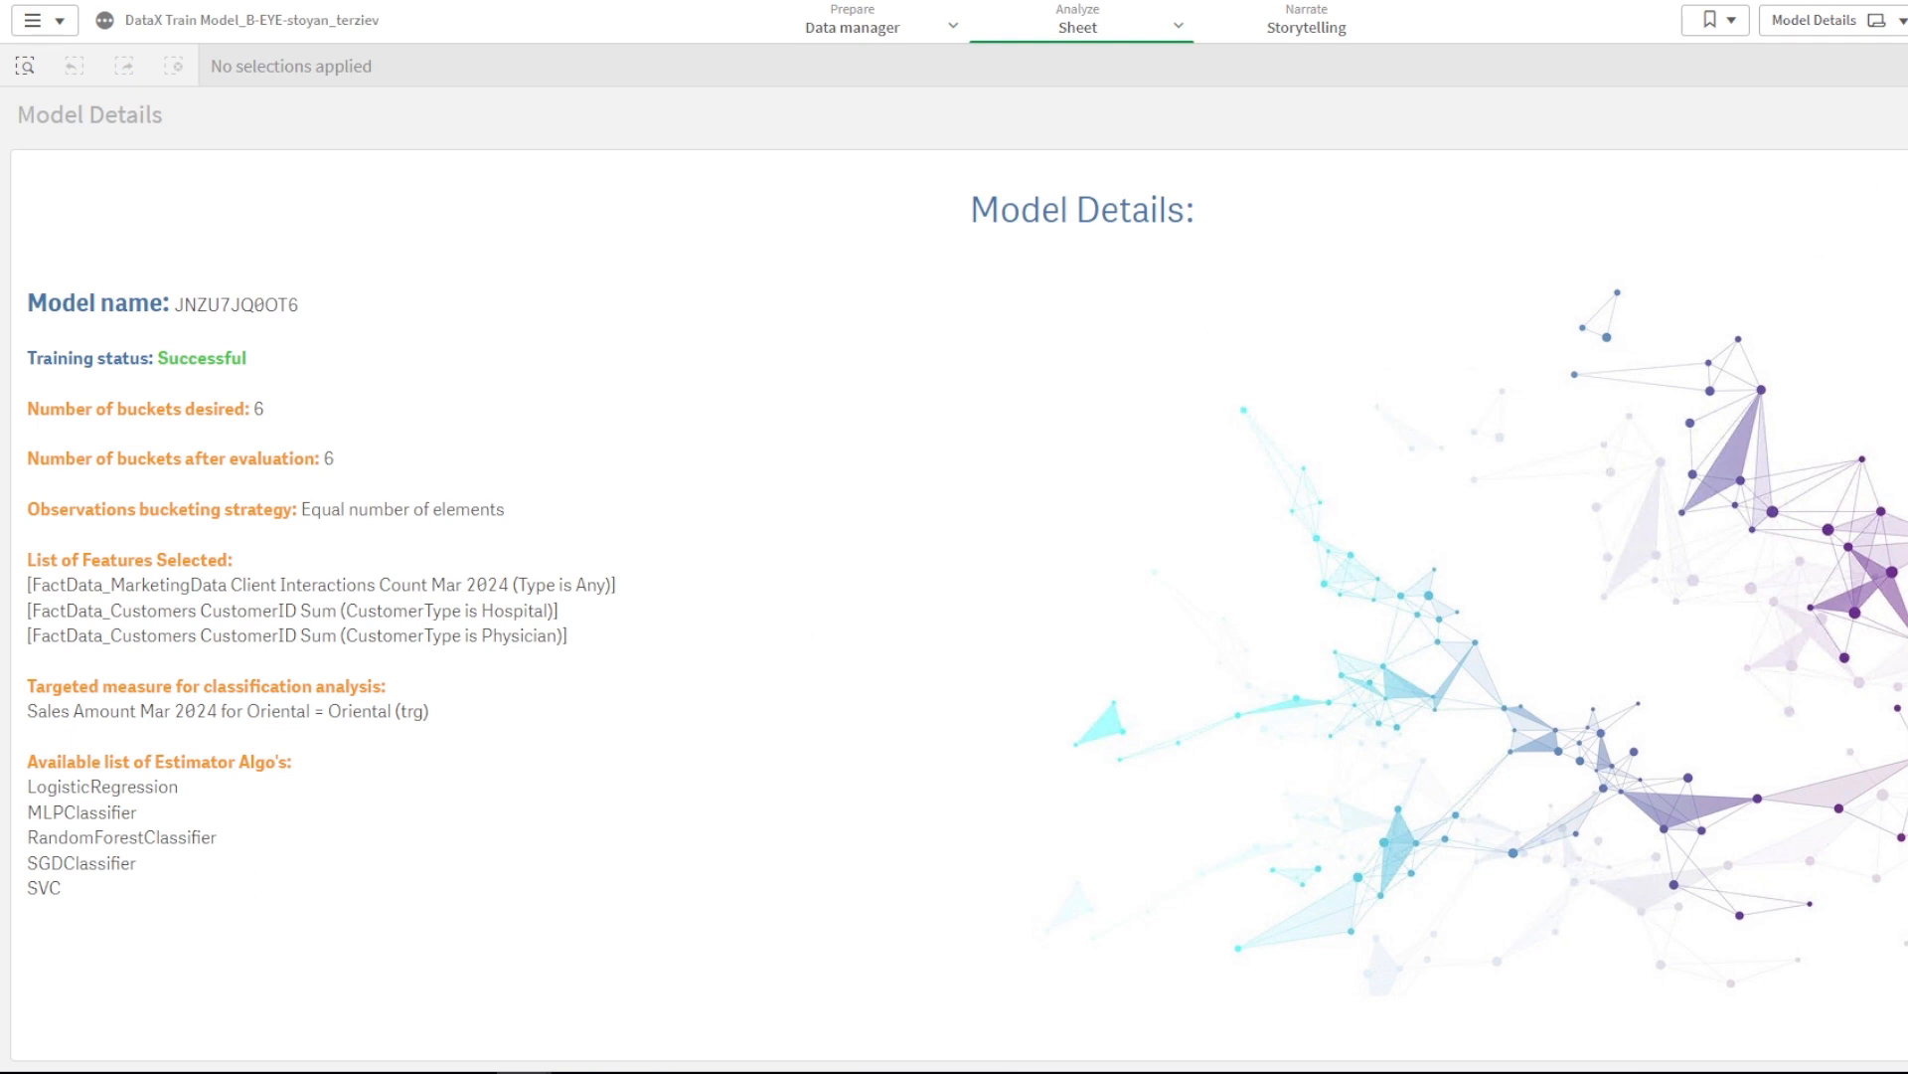
click(1906, 20)
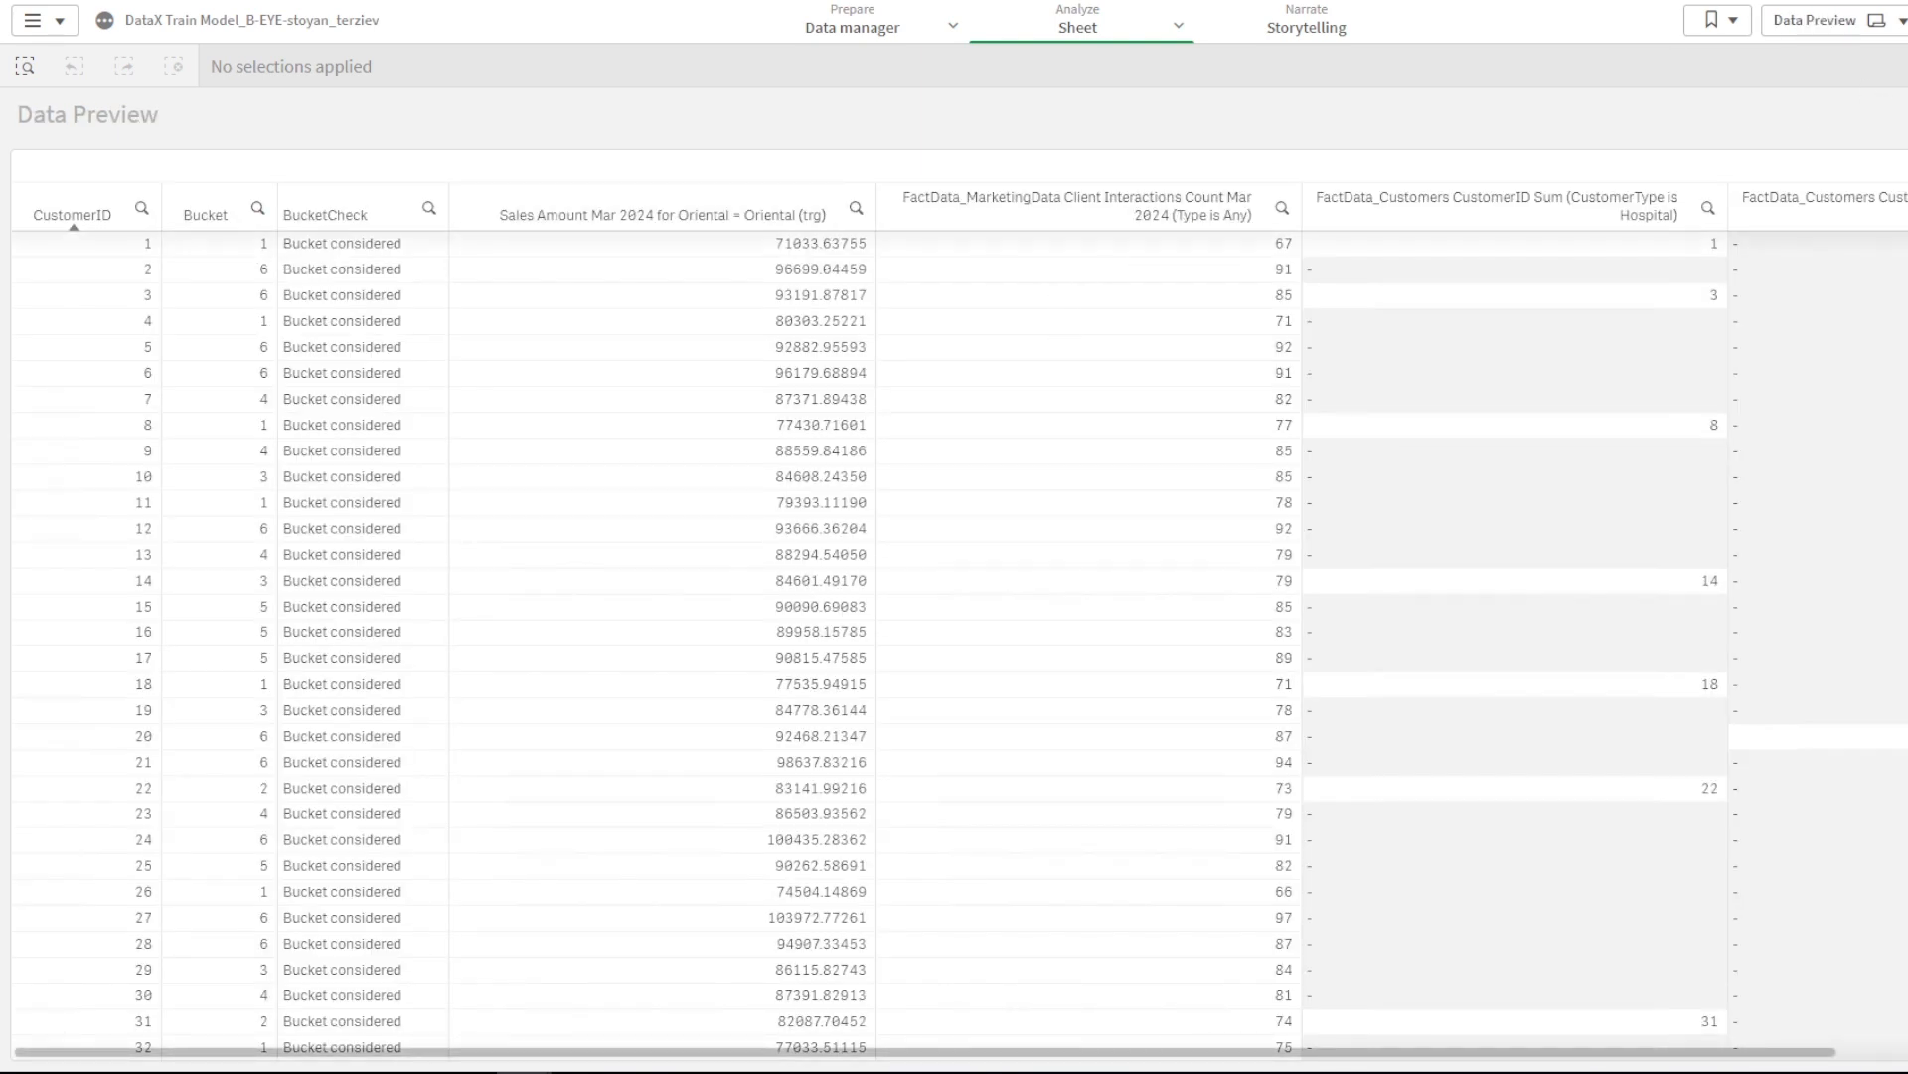
scroll(954, 636, down, 20)
scroll(954, 636, down, 3)
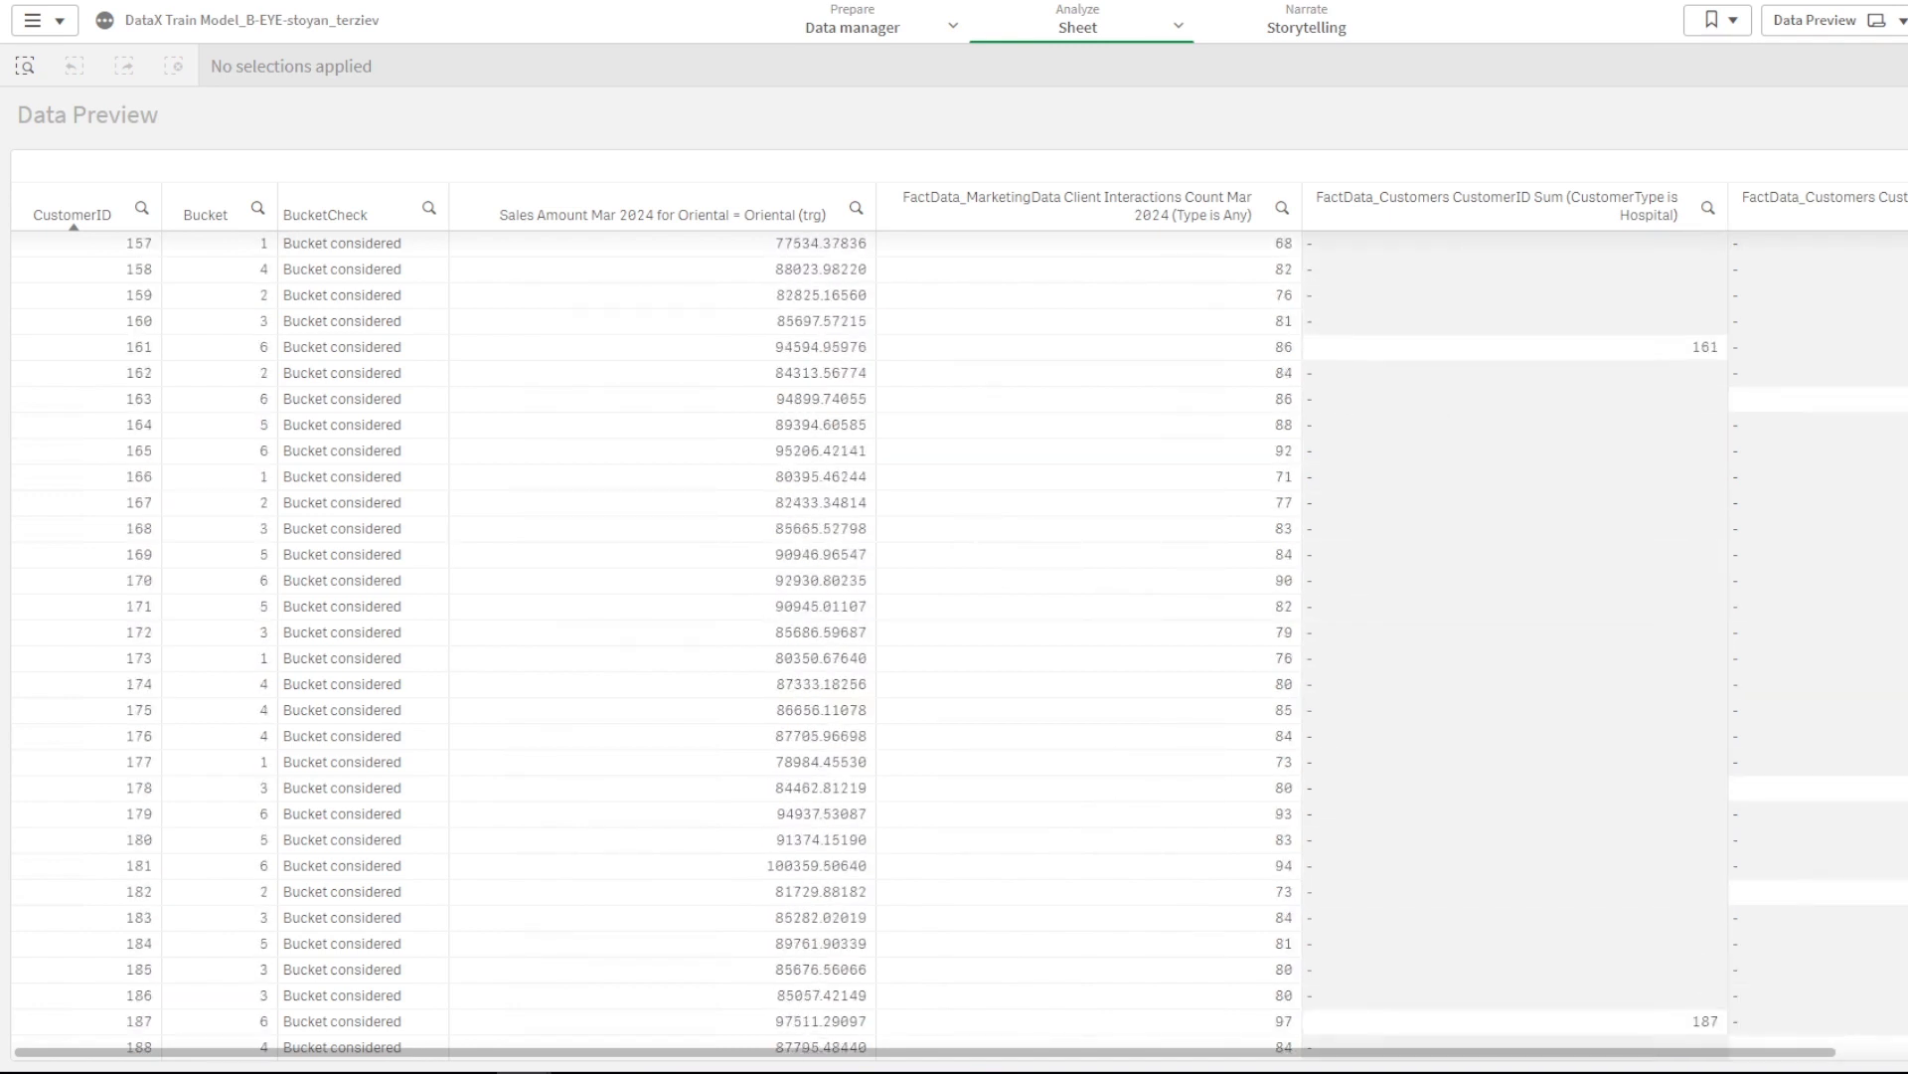
scroll(954, 636, down, 1)
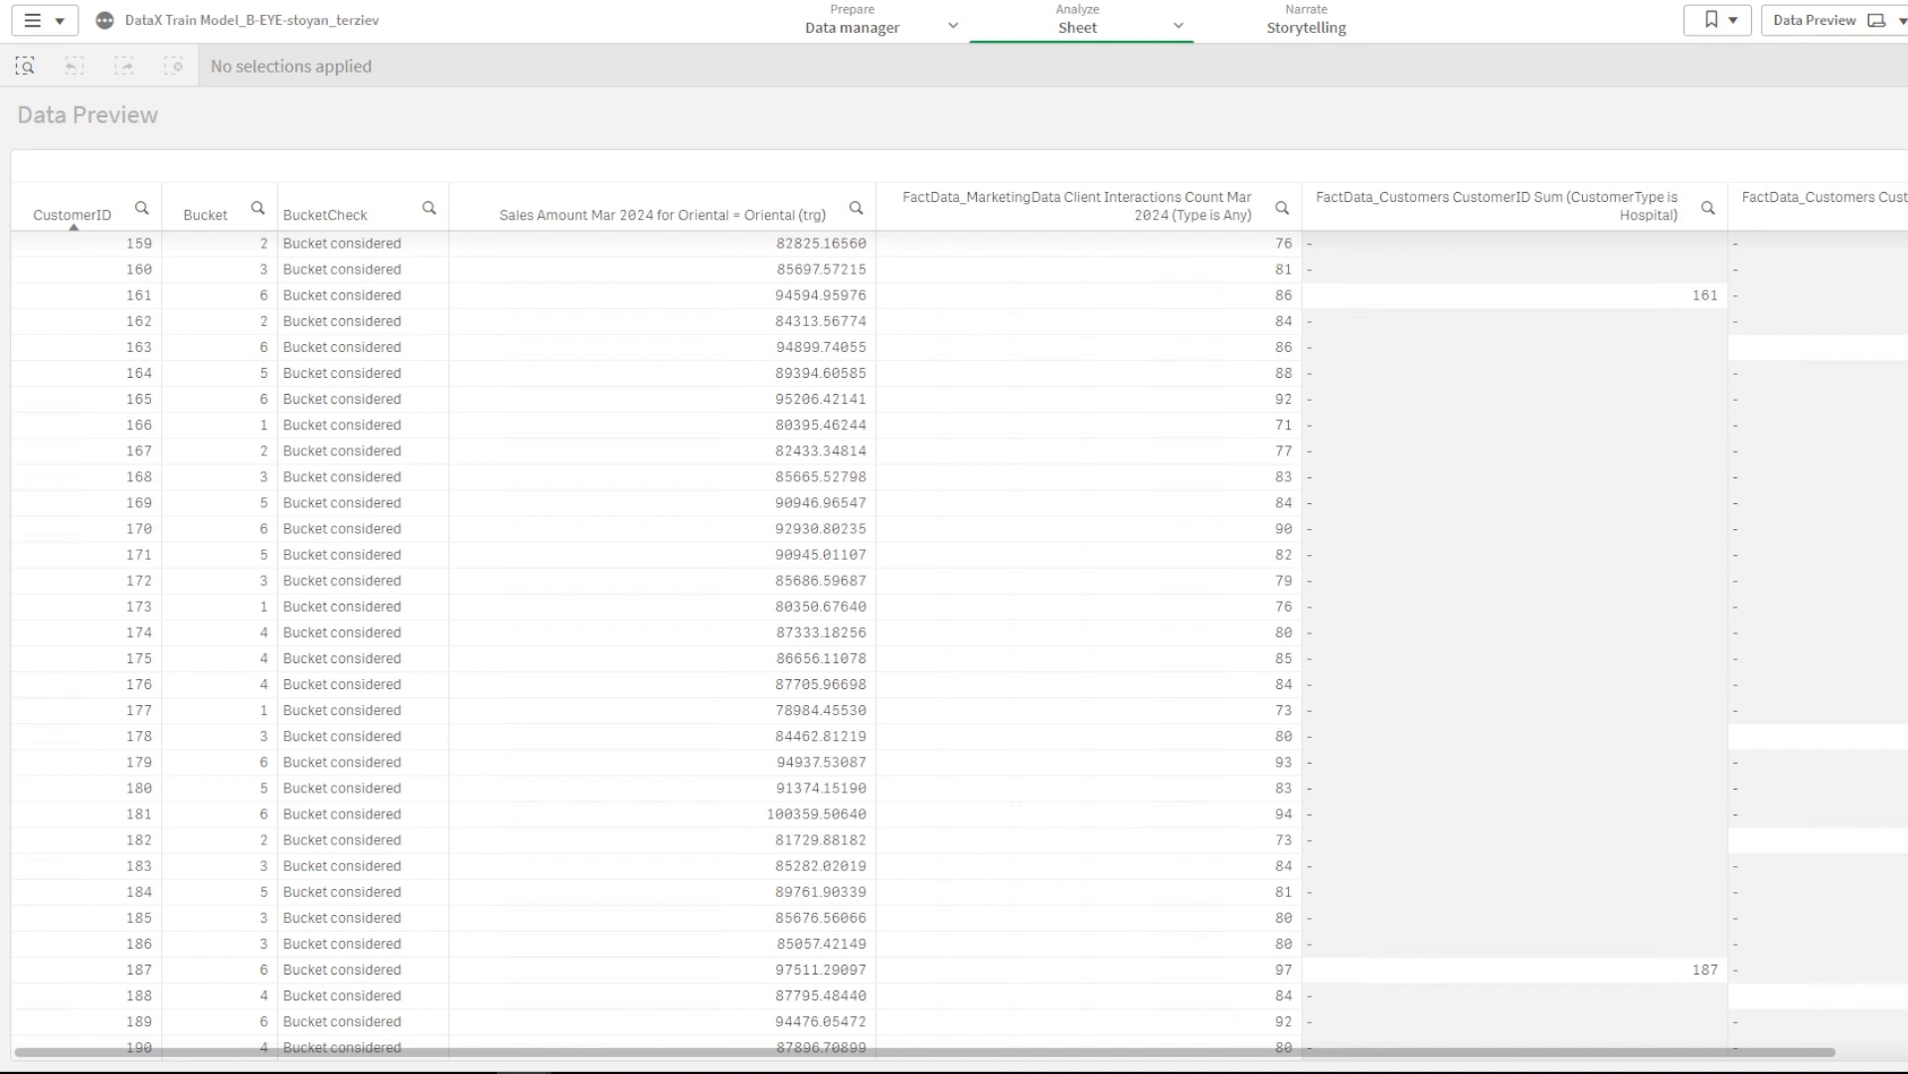
- On the Feature Importance sheet, set the Estimator Algo filter to LogisticRegression
click(1907, 20)
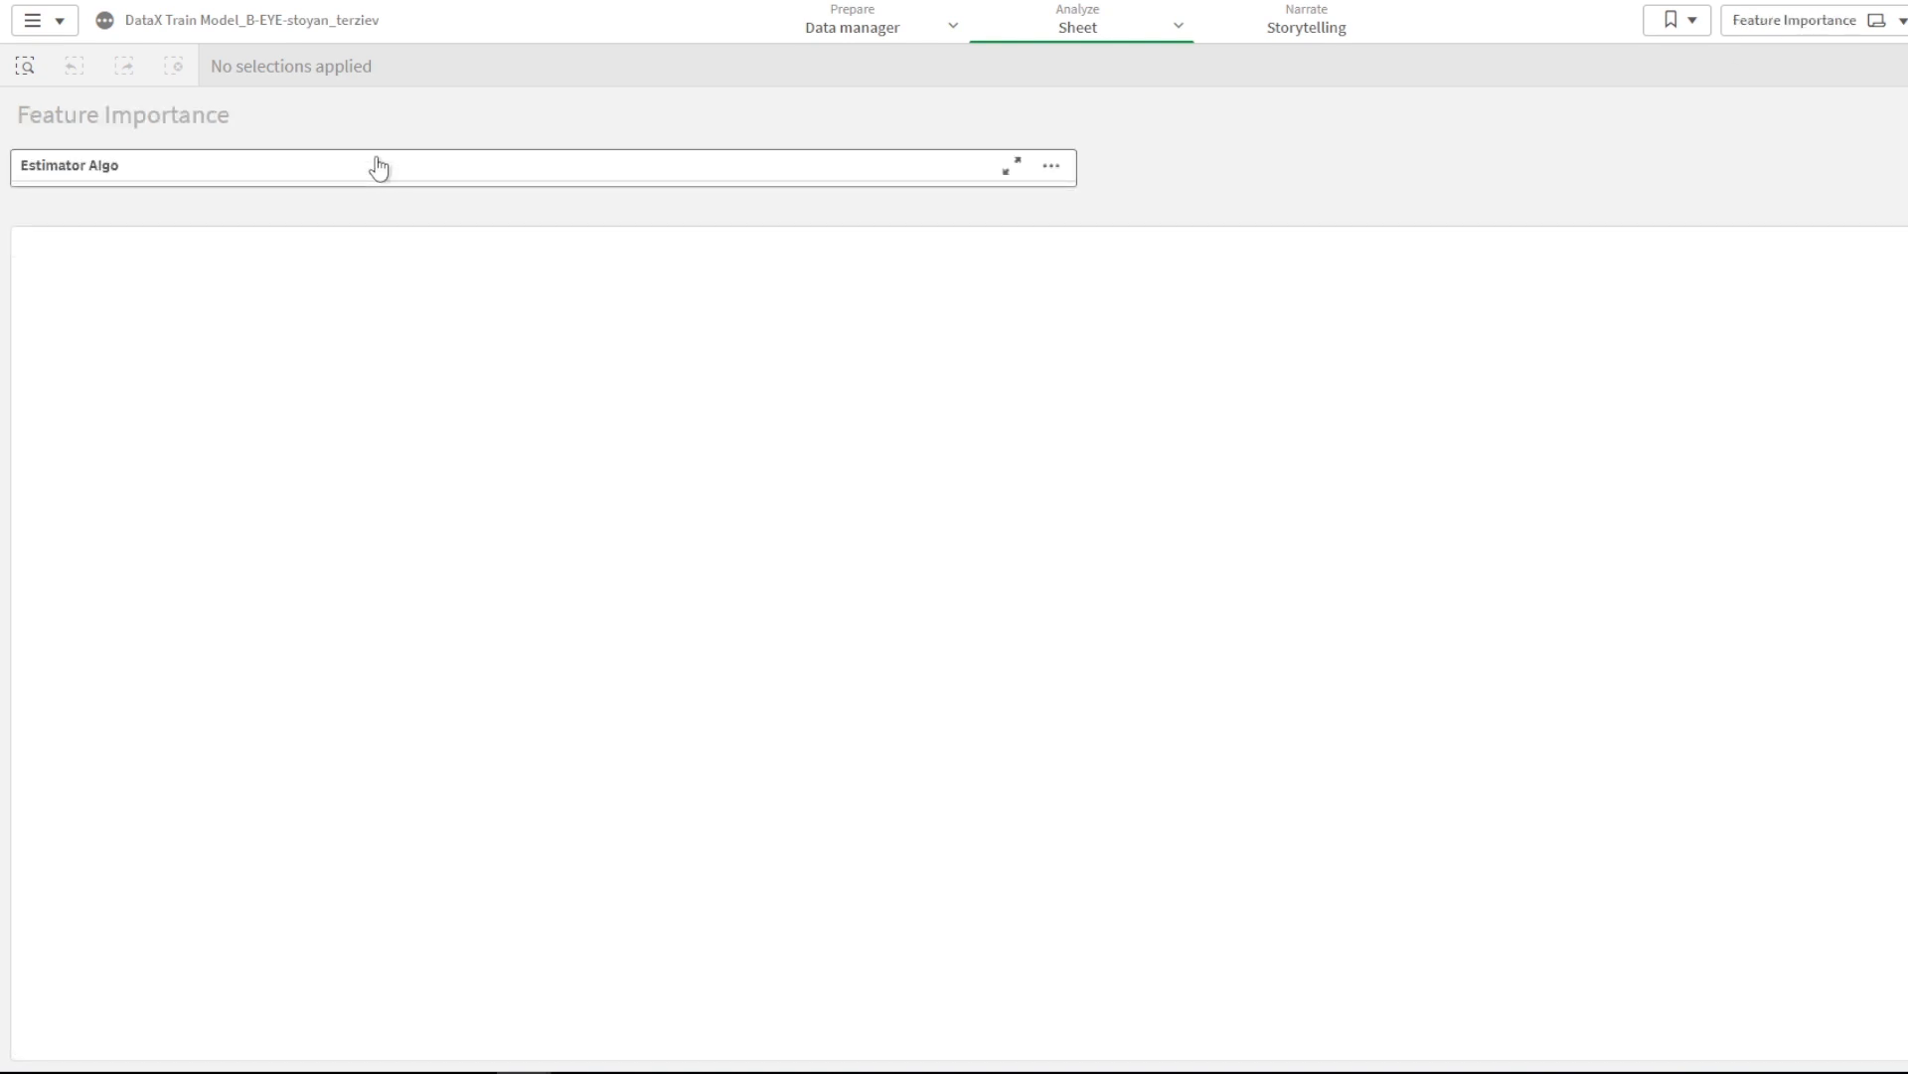
click(378, 174)
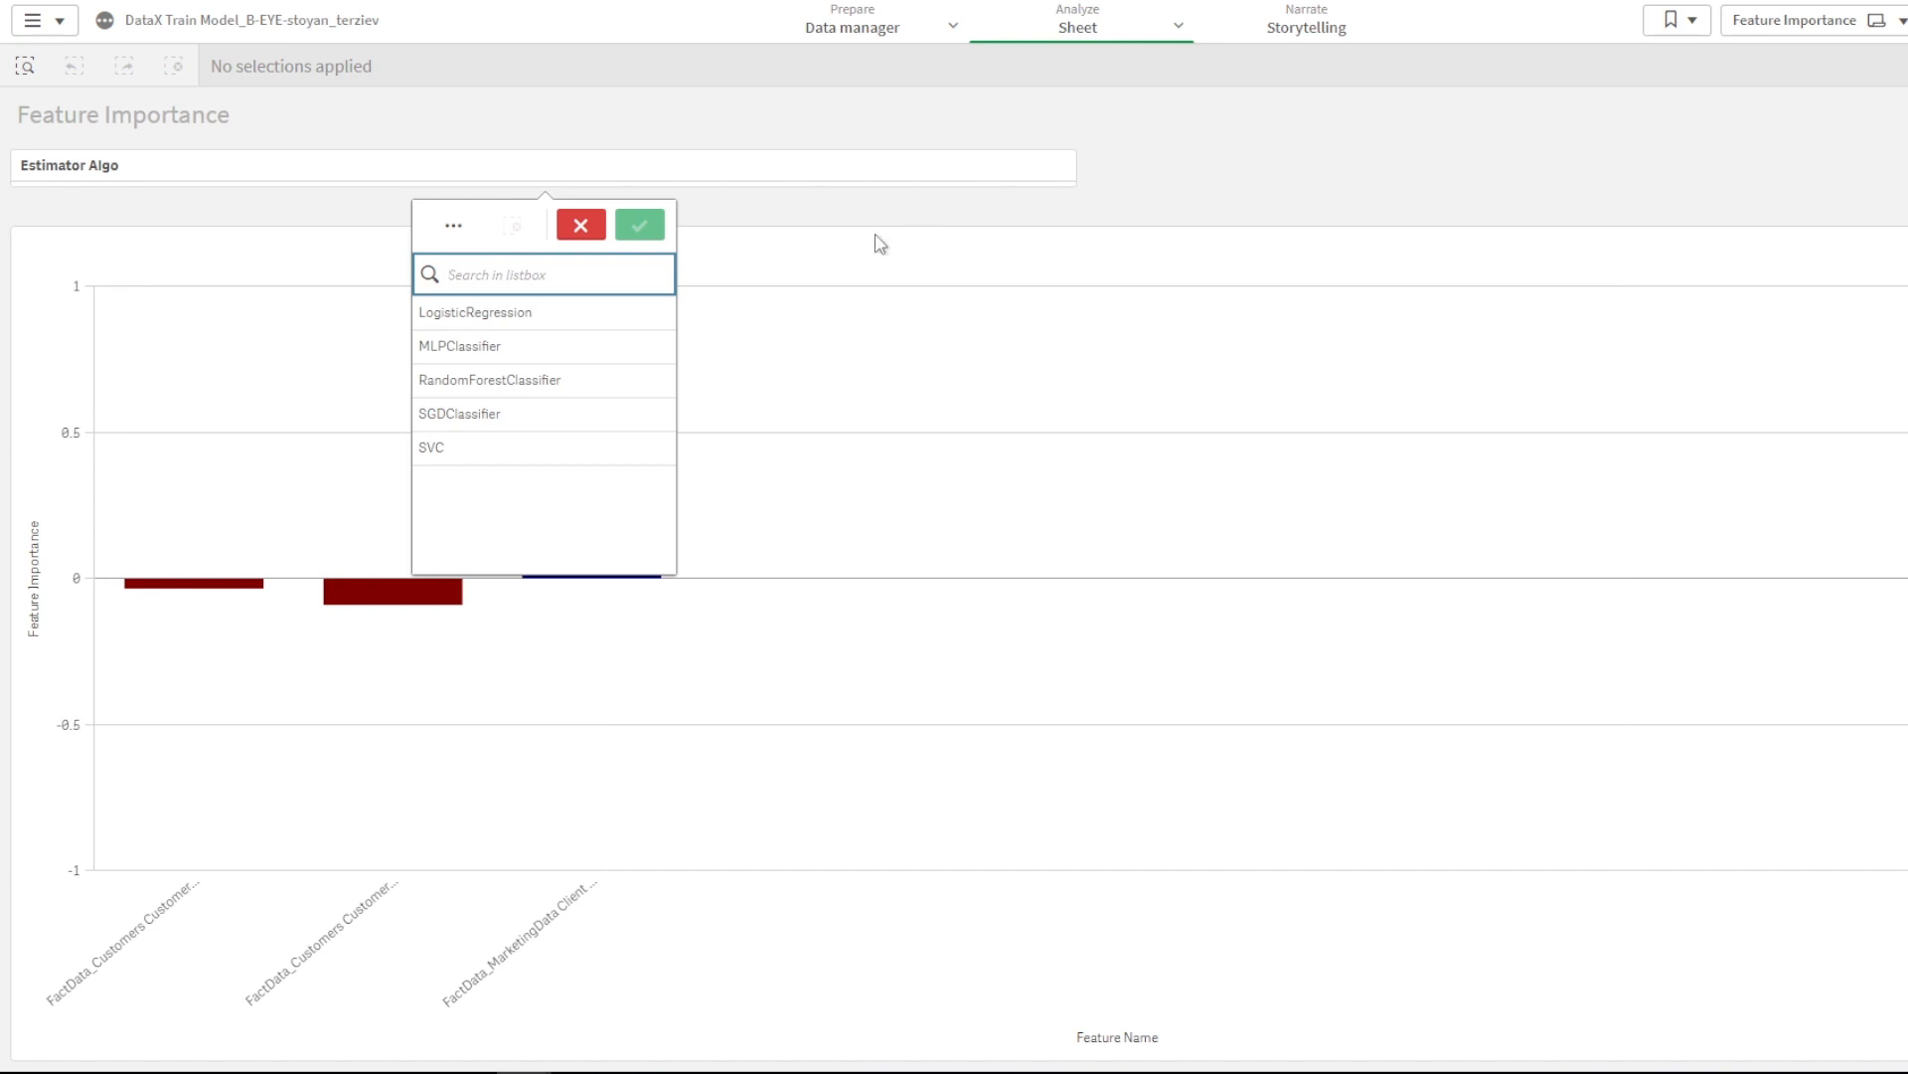
click(512, 314)
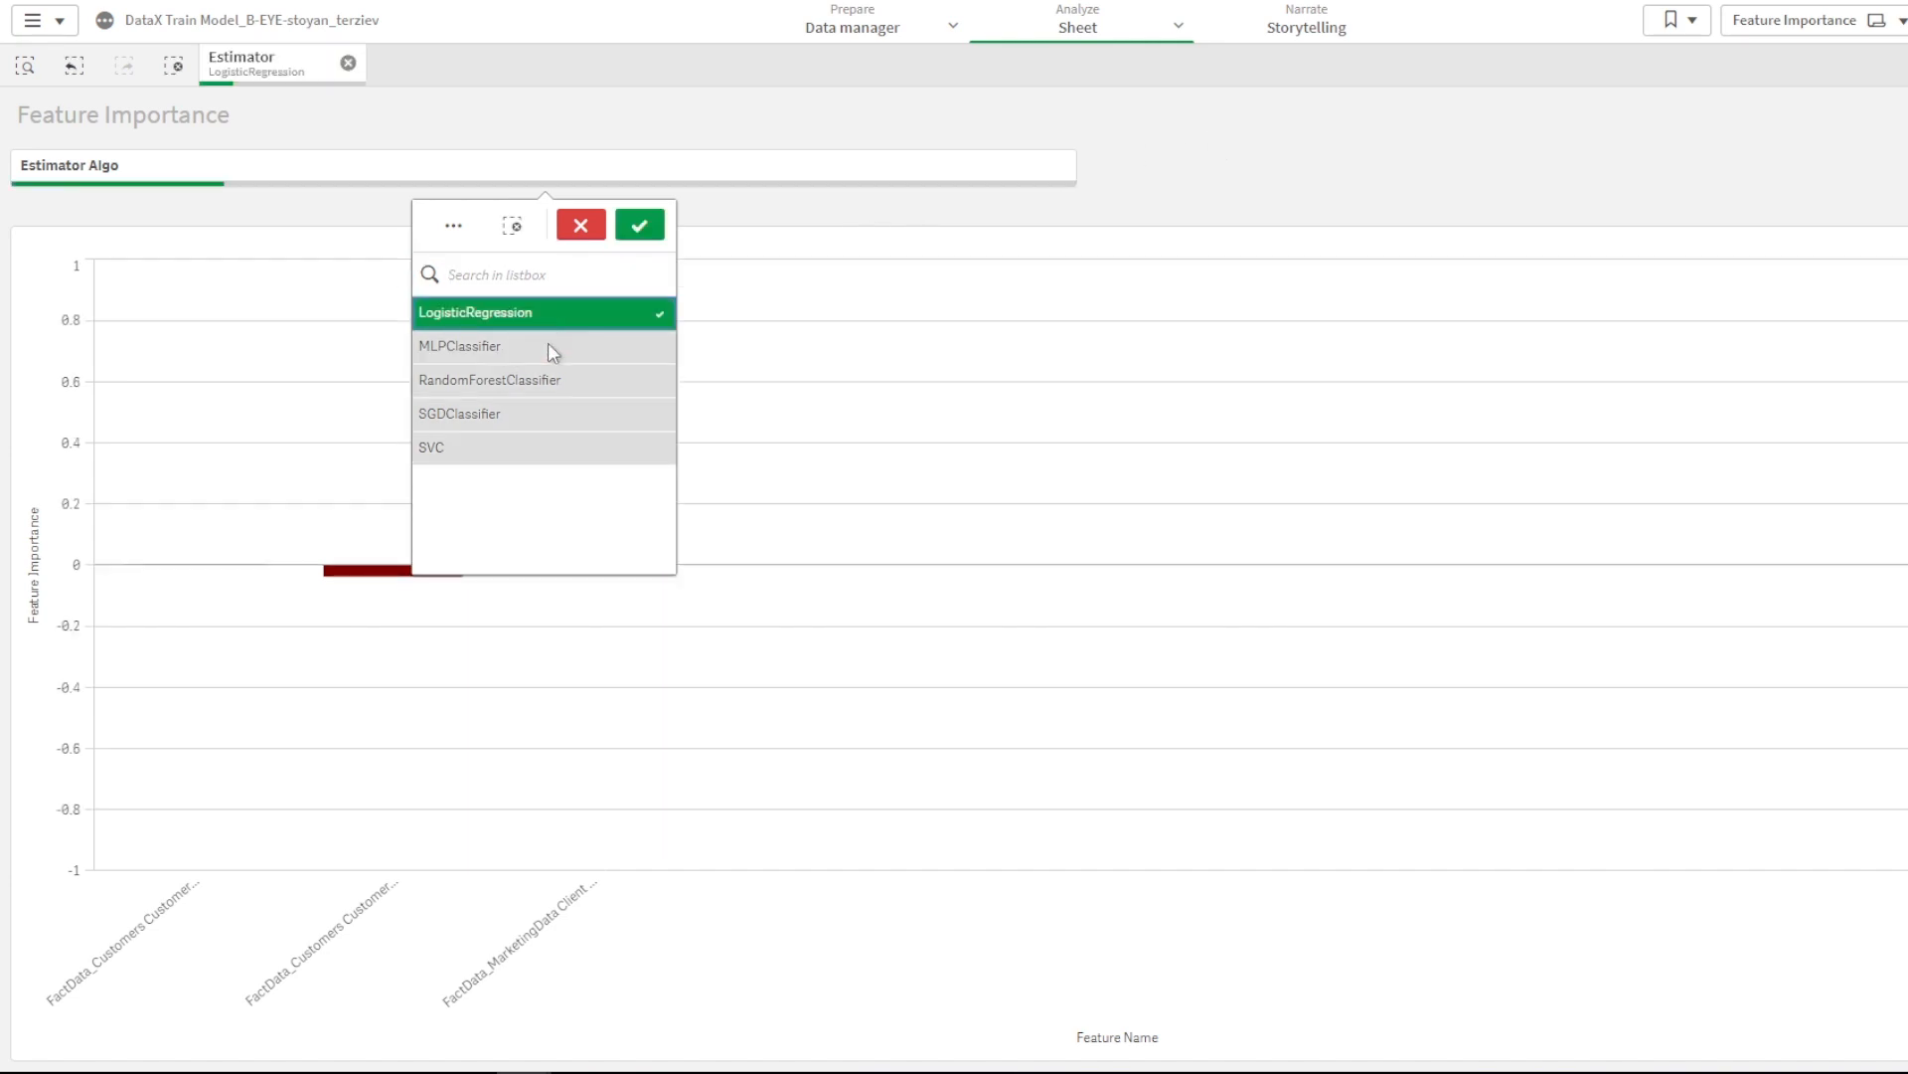
click(639, 226)
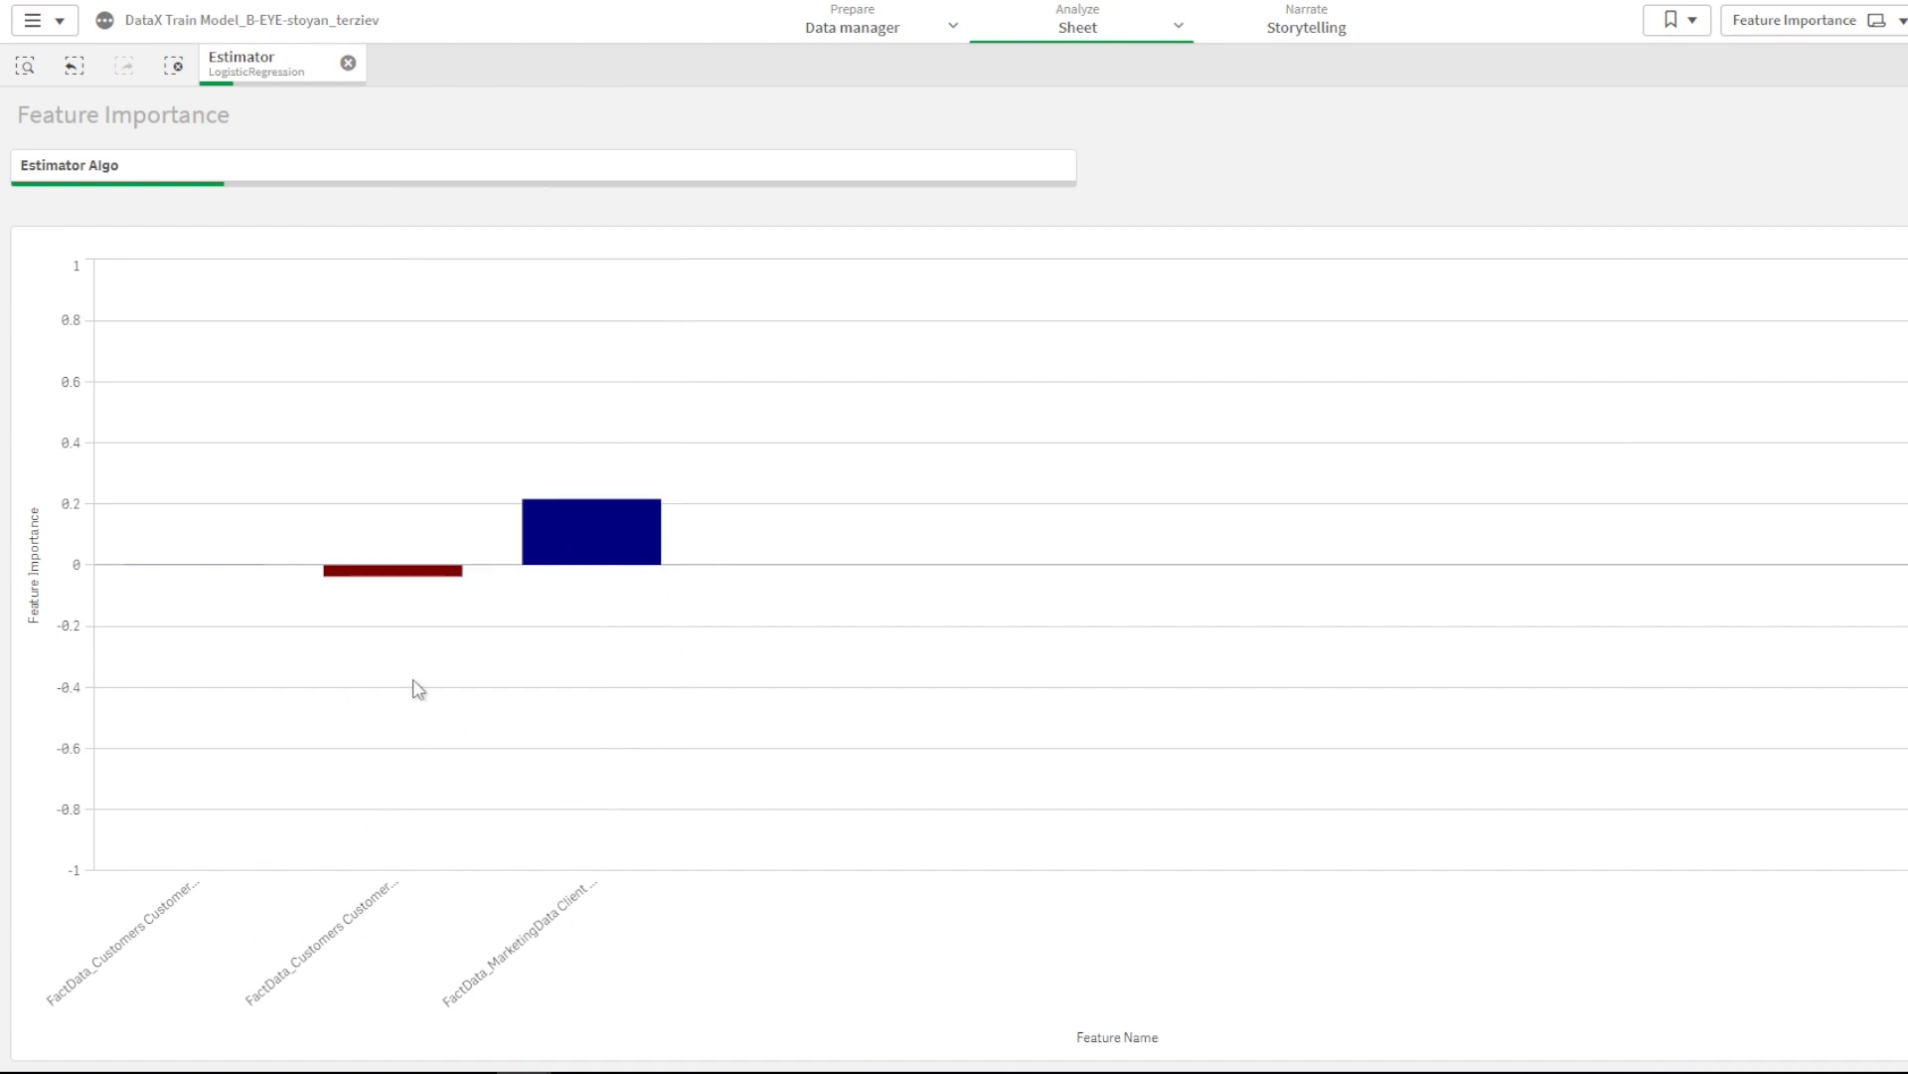
mouse_move(169, 925)
mouse_move(591, 544)
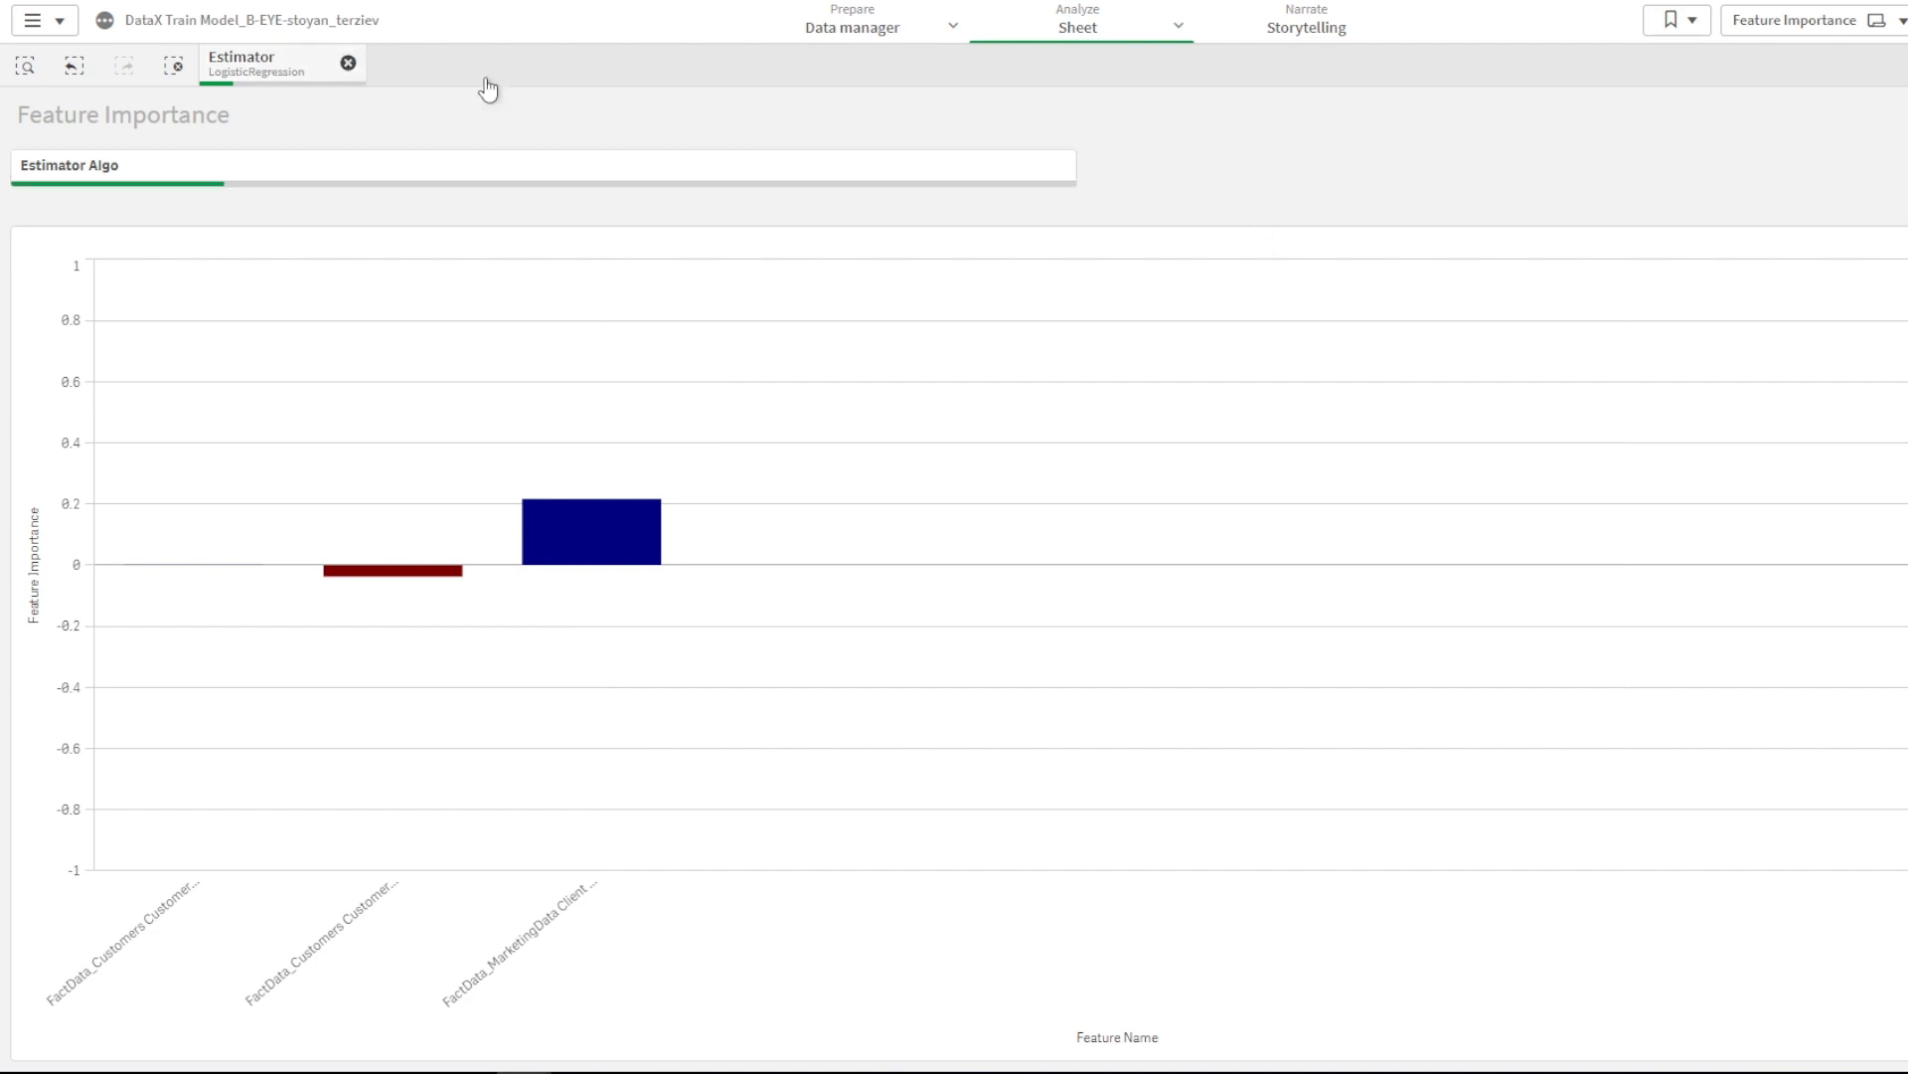
- Switch to the What-If analysis sheet and review the $71k - $82k Expected Range for bucket 1
click(1752, 18)
click(164, 284)
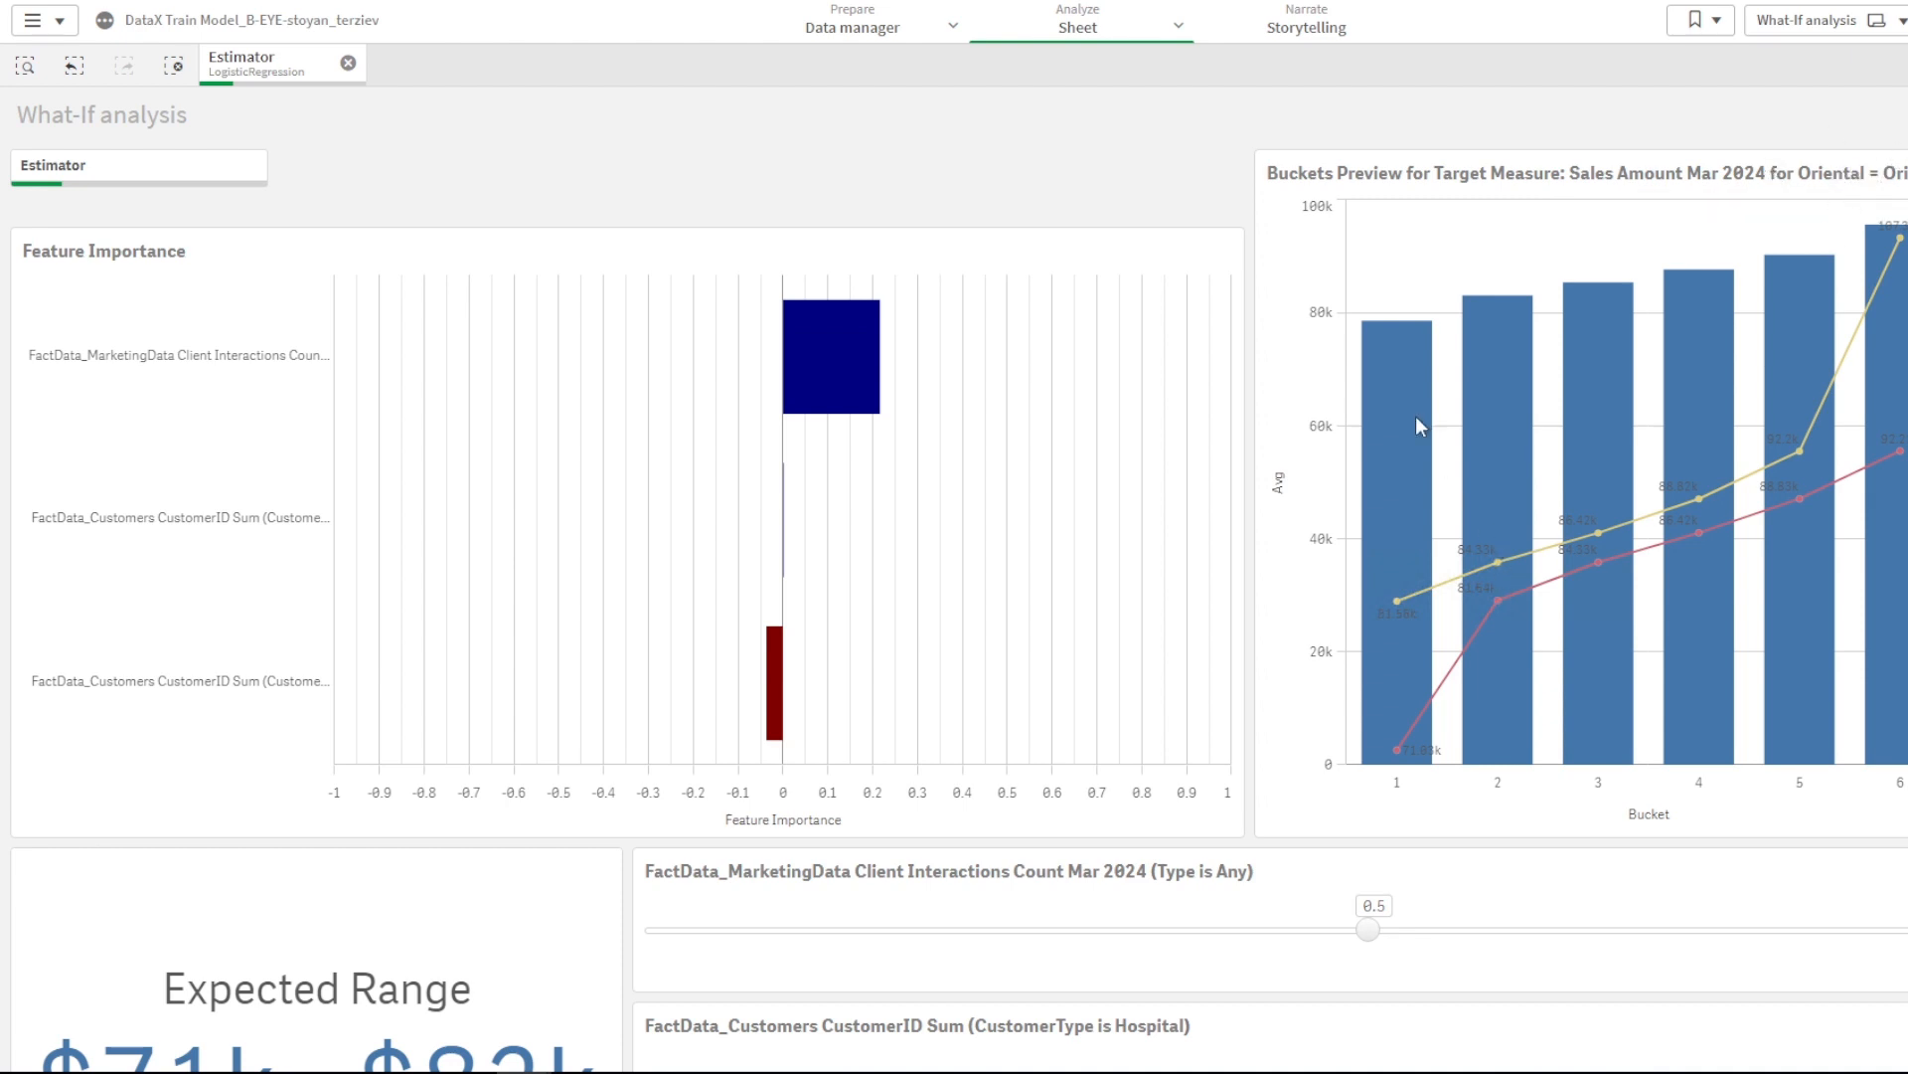
mouse_move(1413, 420)
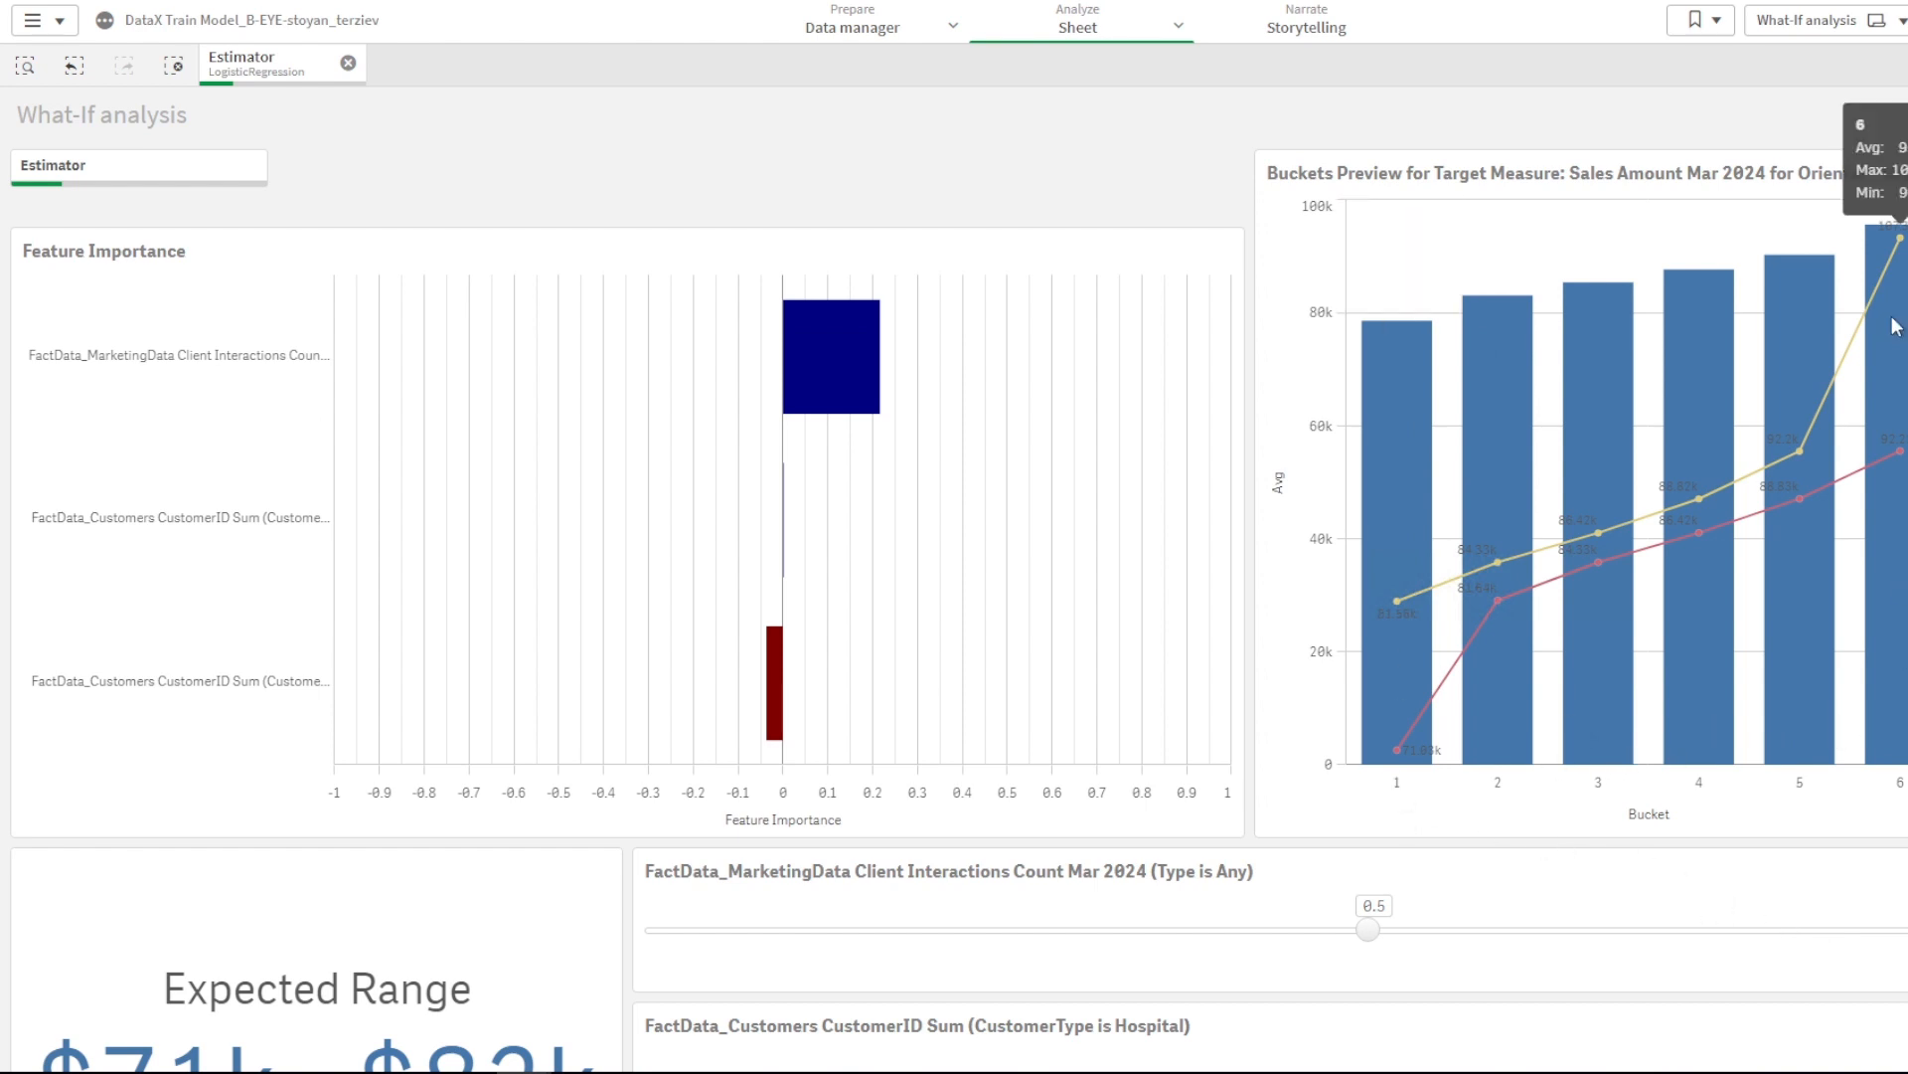
scroll(809, 554, down, 3)
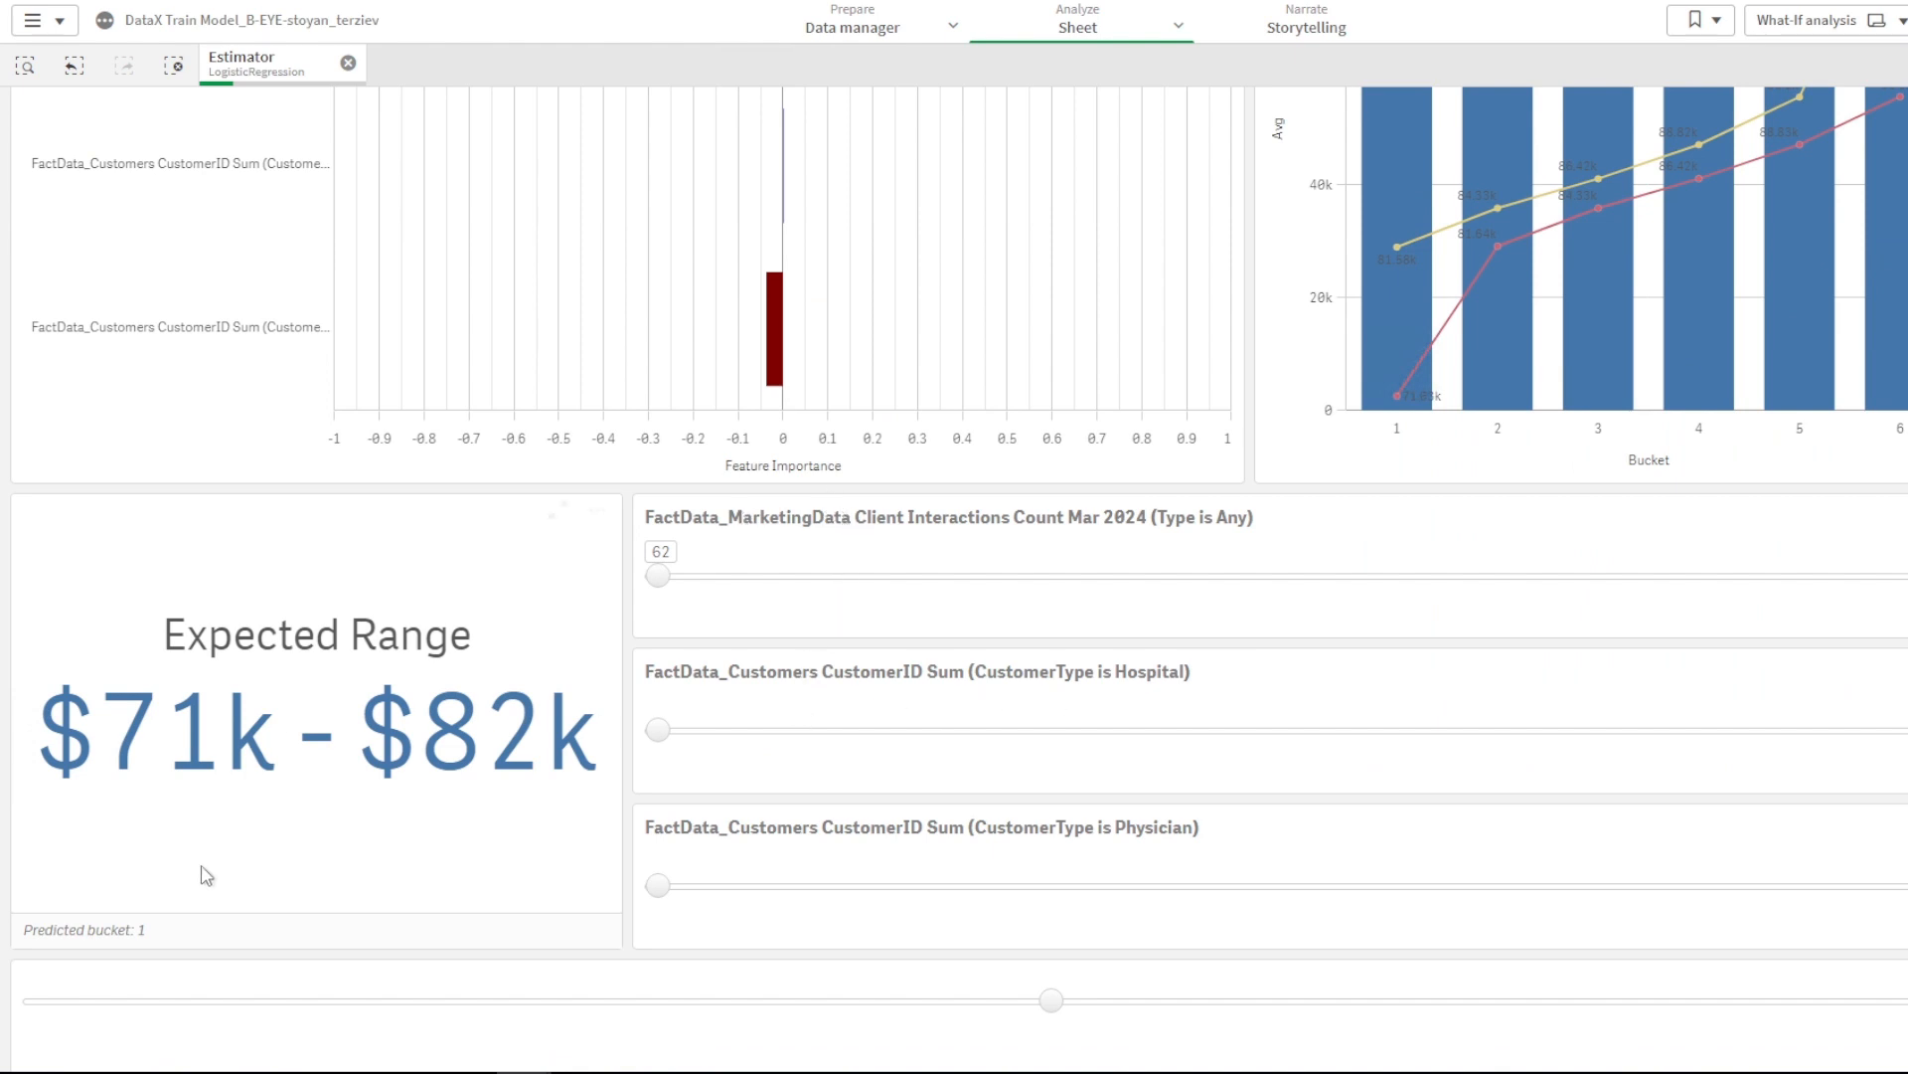
scroll(264, 770, up, 1)
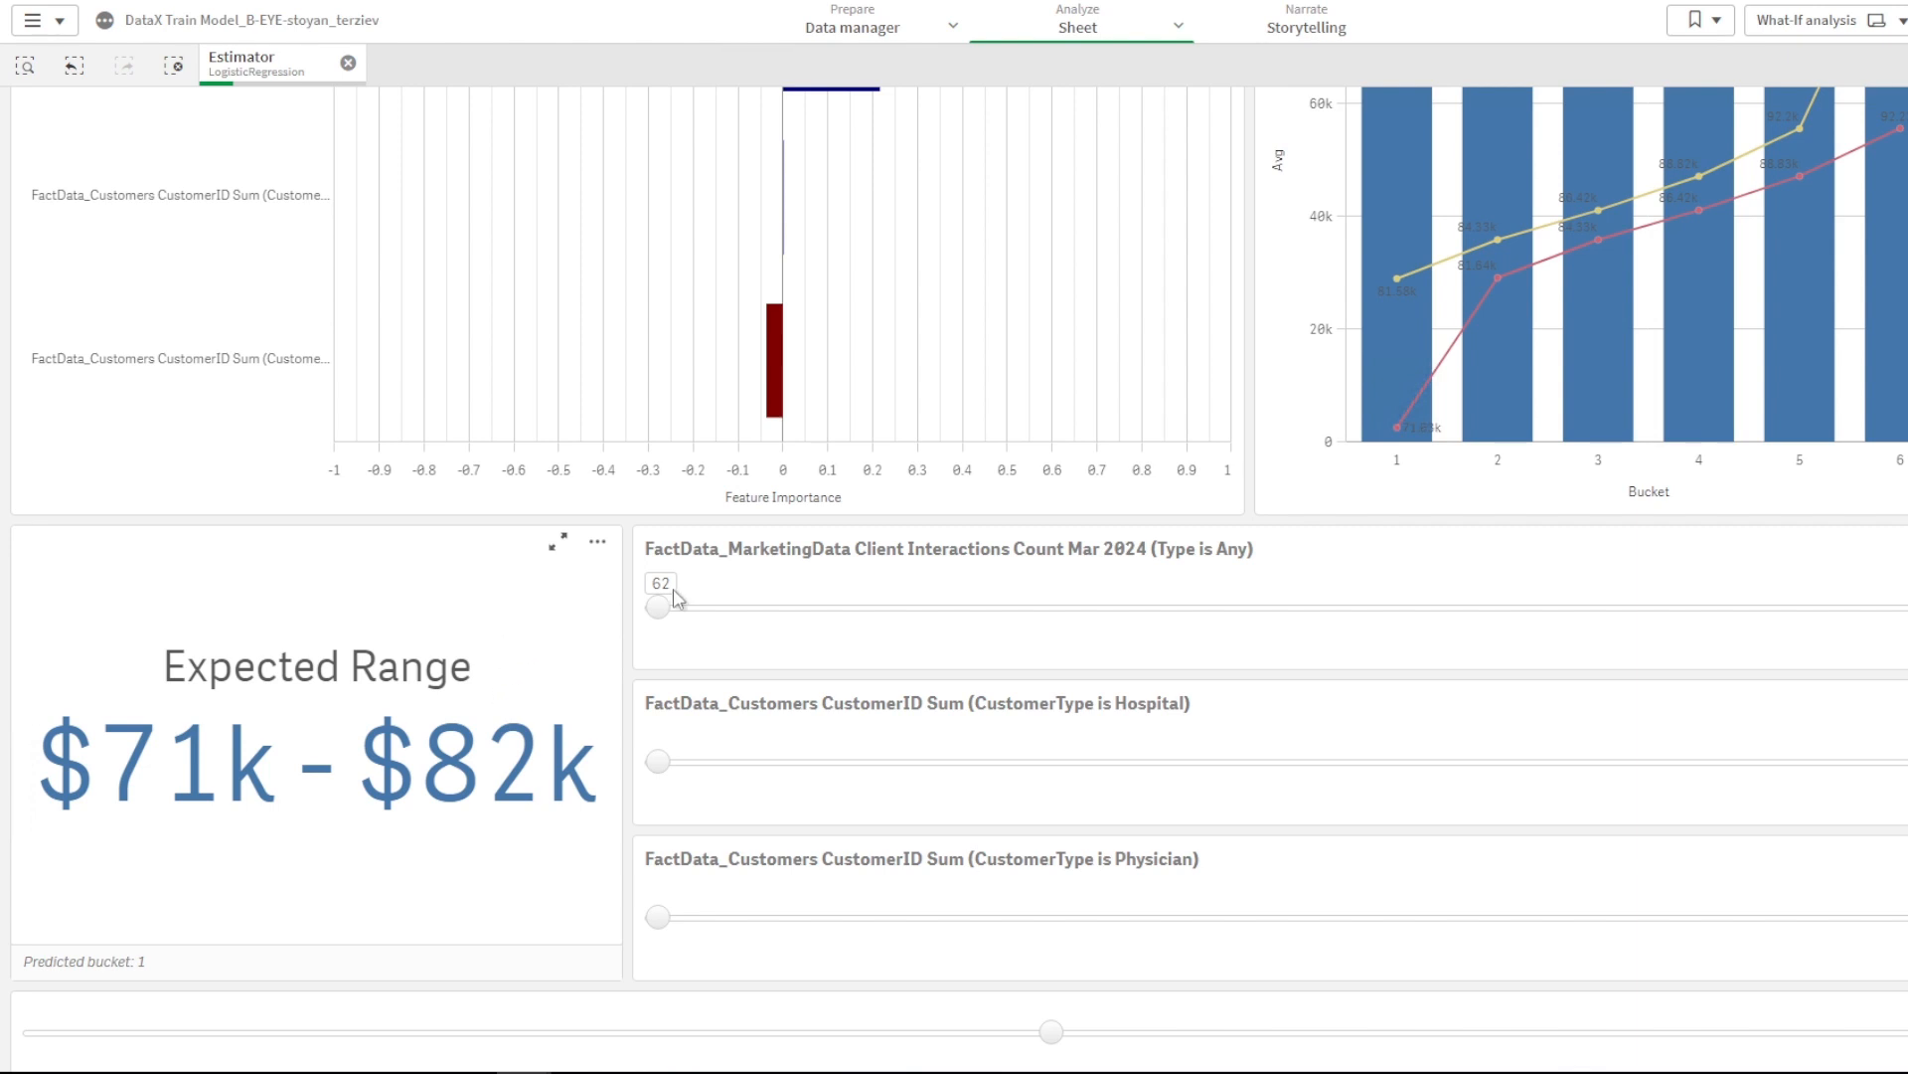
- Try Client Interactions at 81, then raise the Hospital count and return Client Interactions to 62
drag(656, 610, 737, 619)
drag(845, 621, 1202, 609)
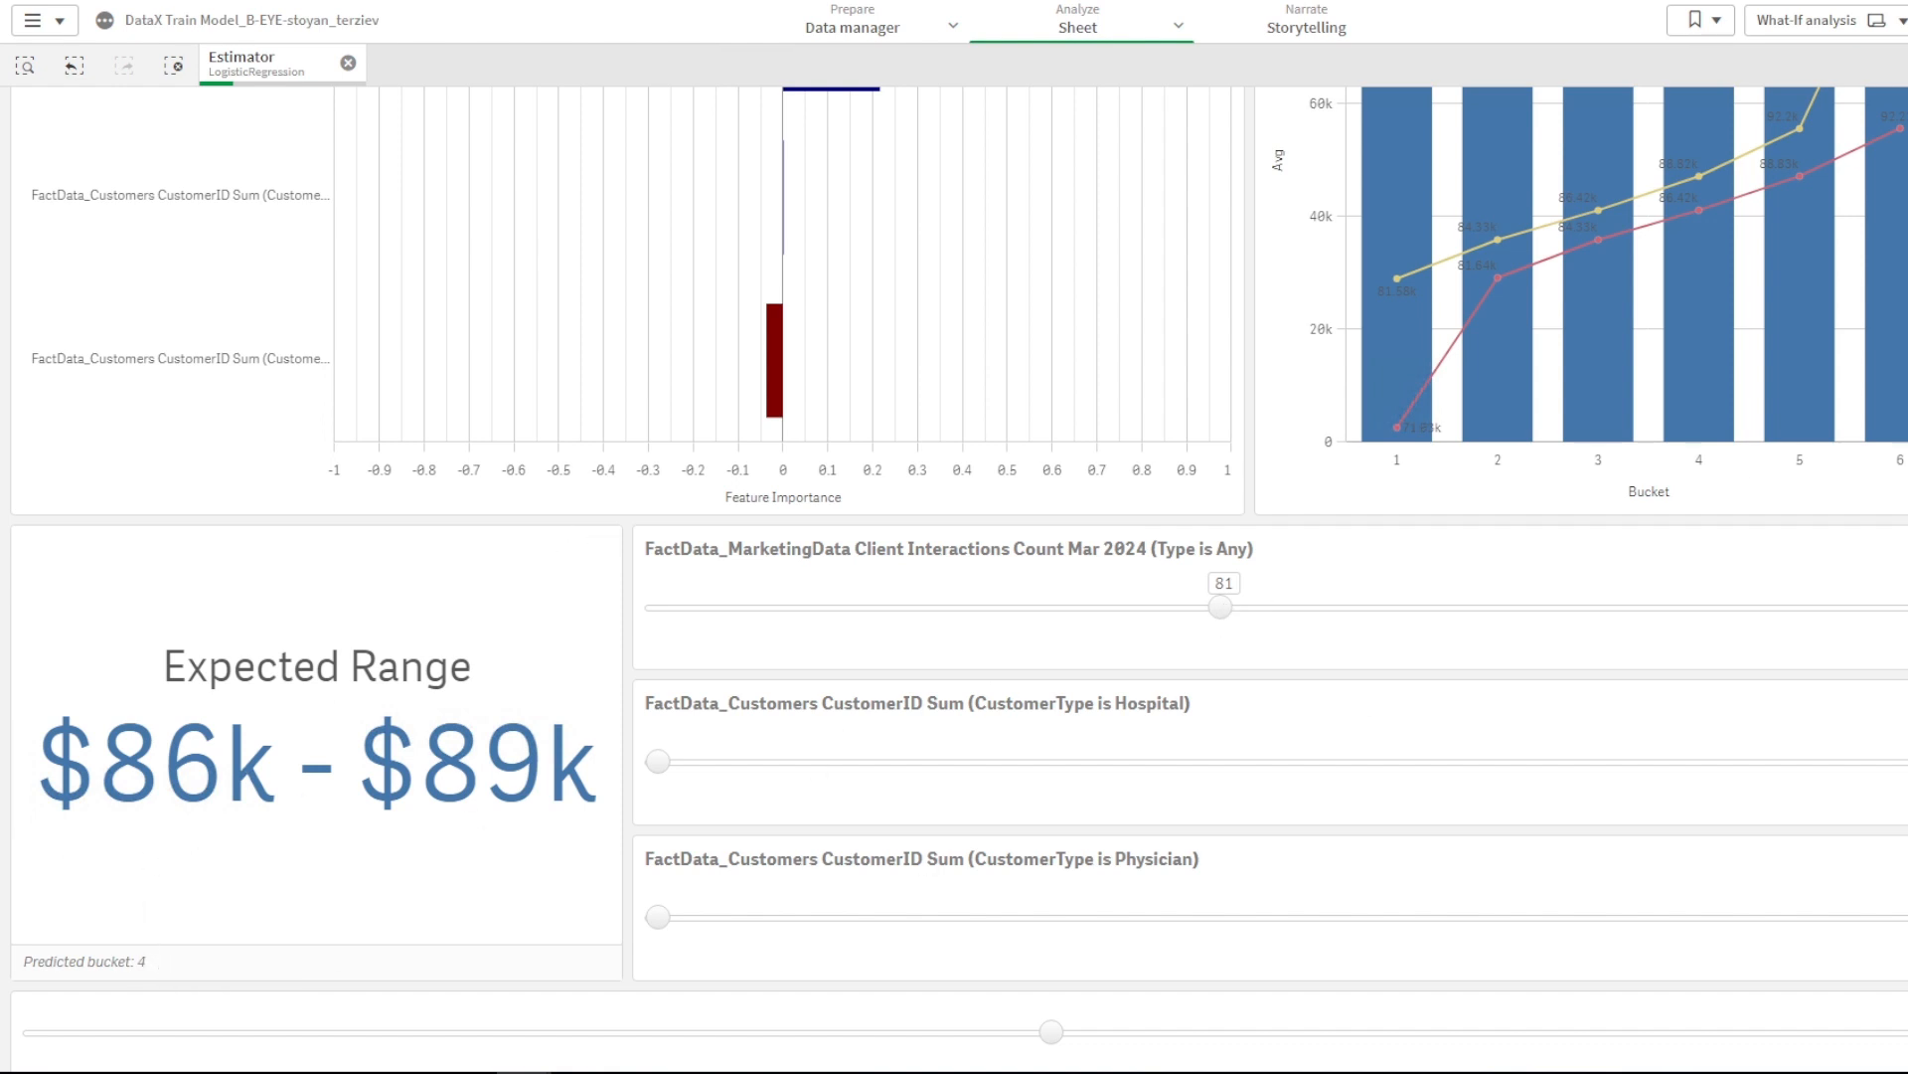
scroll(1792, 239, up, 2)
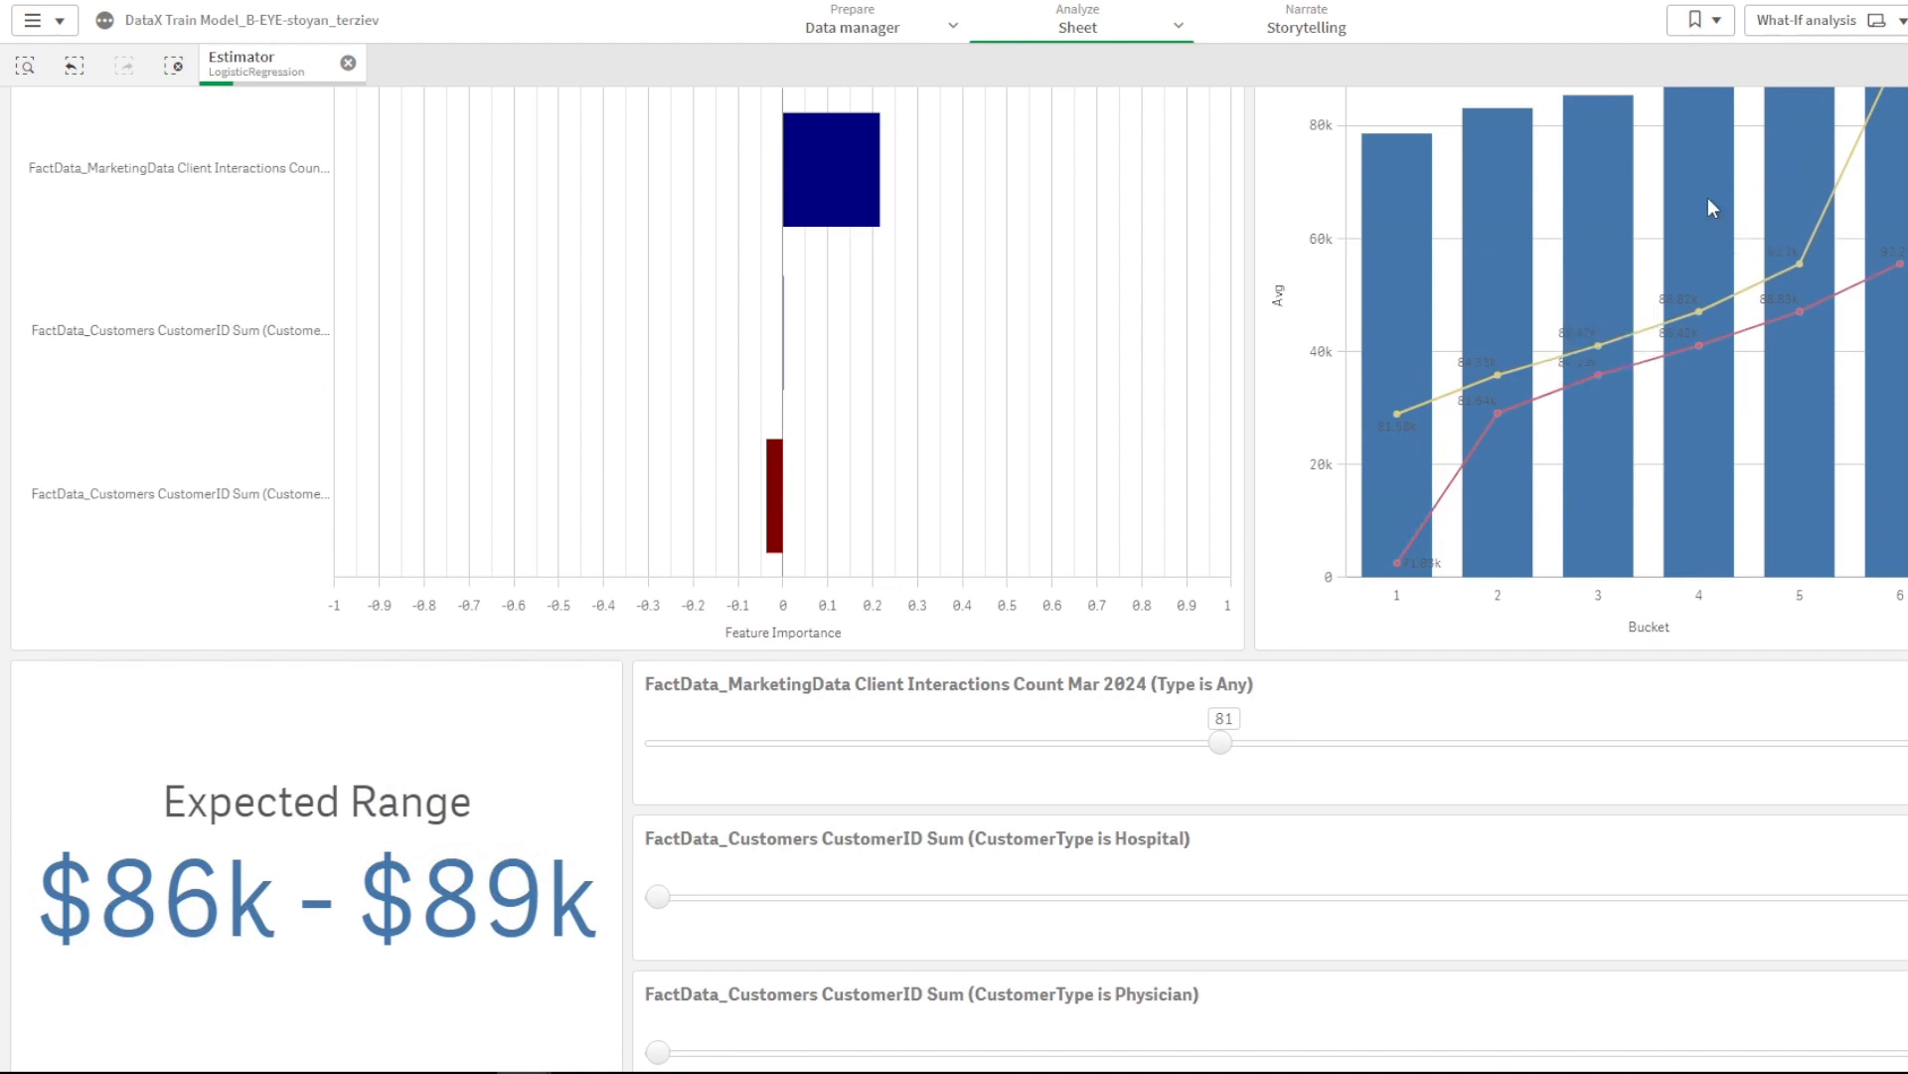
mouse_move(1706, 198)
scroll(954, 577, down, 2)
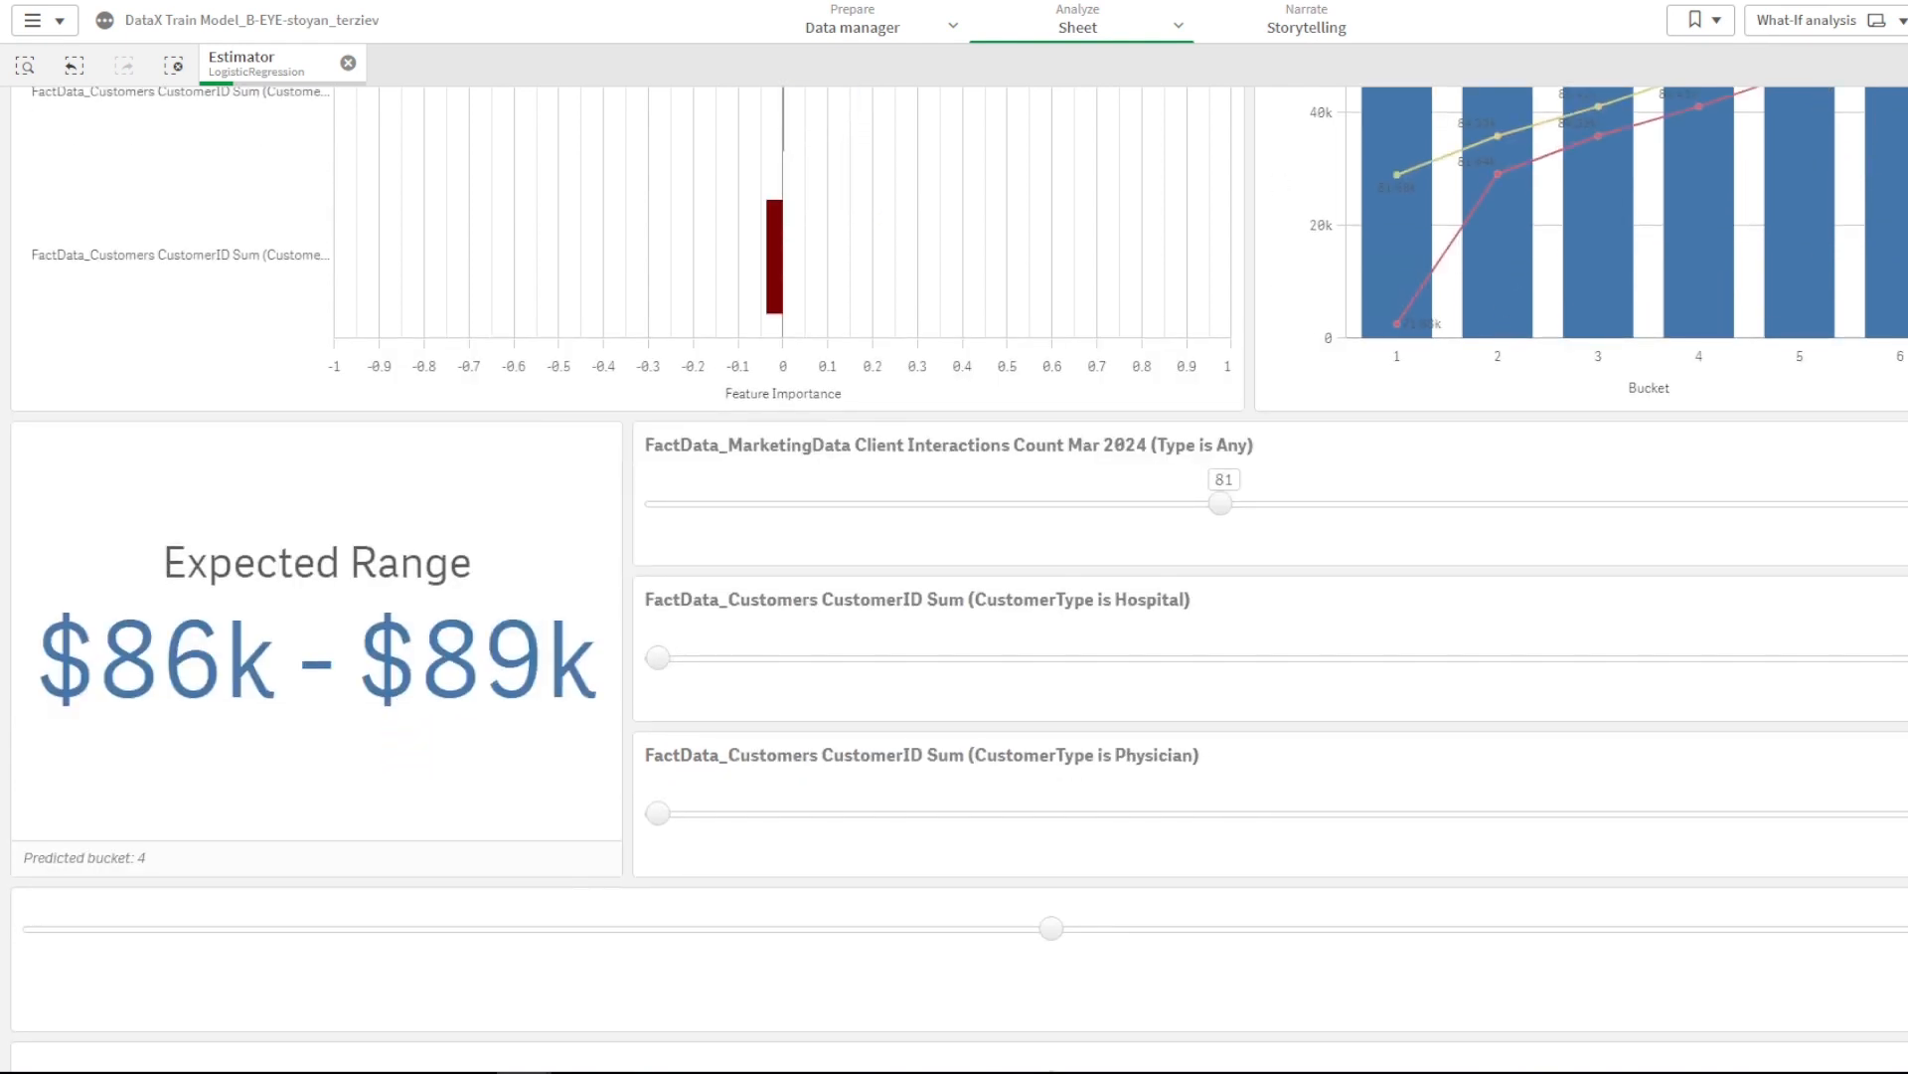
scroll(954, 577, up, 1)
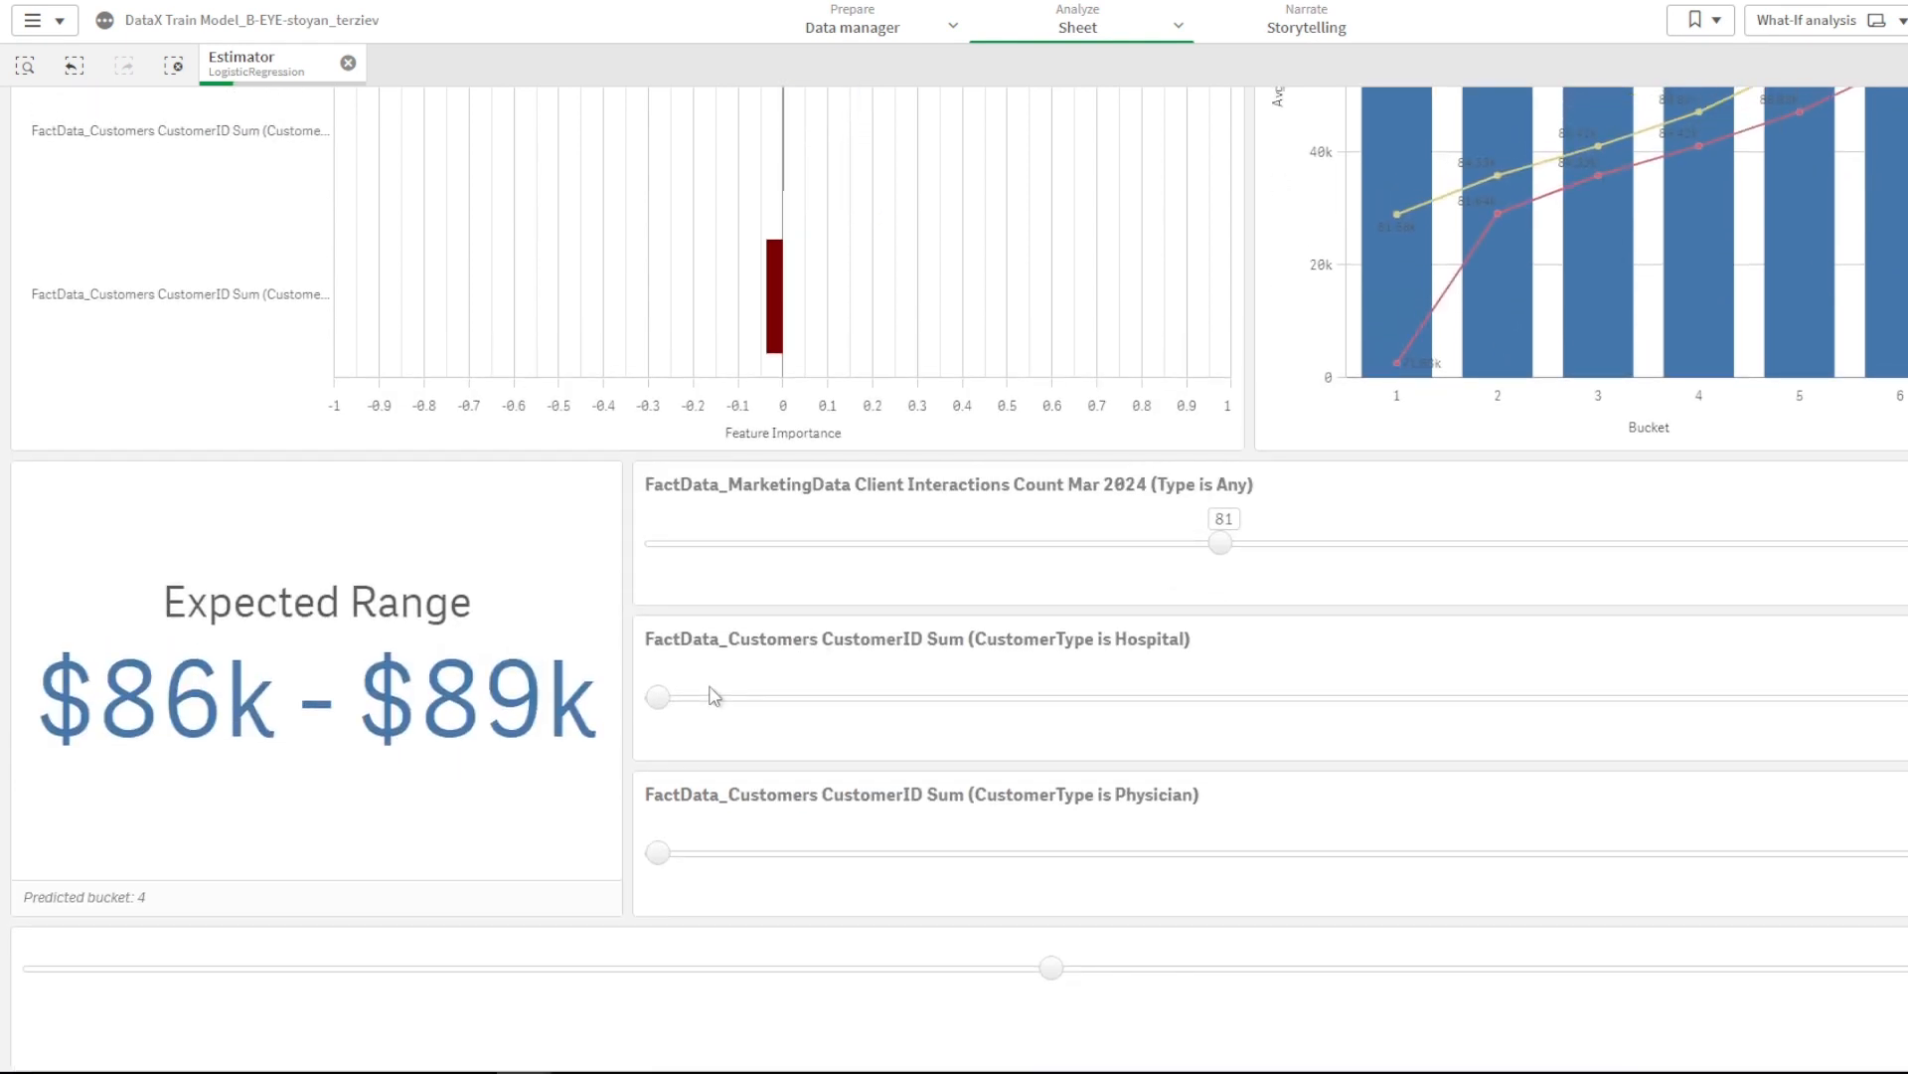
drag(659, 698, 1863, 700)
drag(1222, 547, 575, 562)
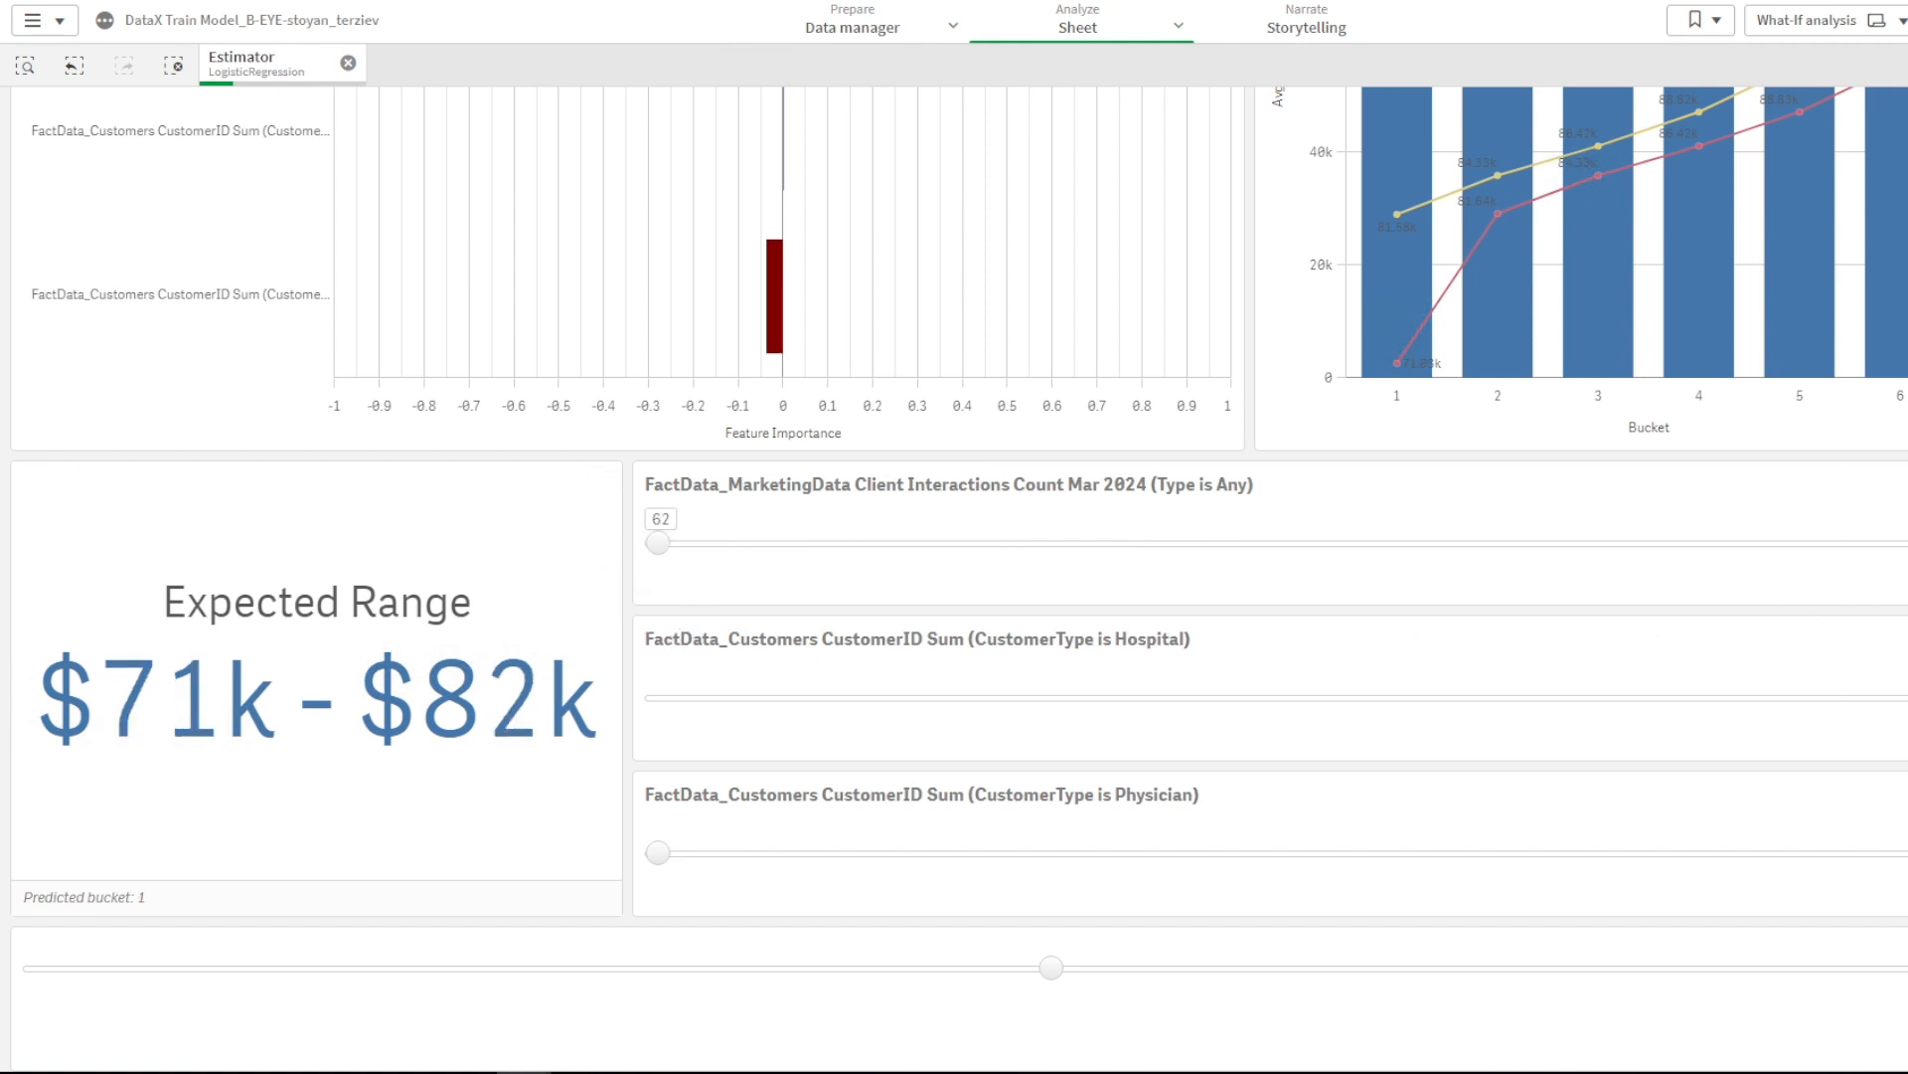
- Experiment with the Hospital and Physician customer count sliders, pushing Hospital to its maximum
drag(1904, 701, 483, 726)
drag(666, 697, 1654, 708)
drag(671, 868, 1092, 879)
click(1584, 853)
drag(1584, 853, 1666, 853)
drag(1666, 697, 1896, 707)
click(1416, 698)
drag(672, 543, 957, 543)
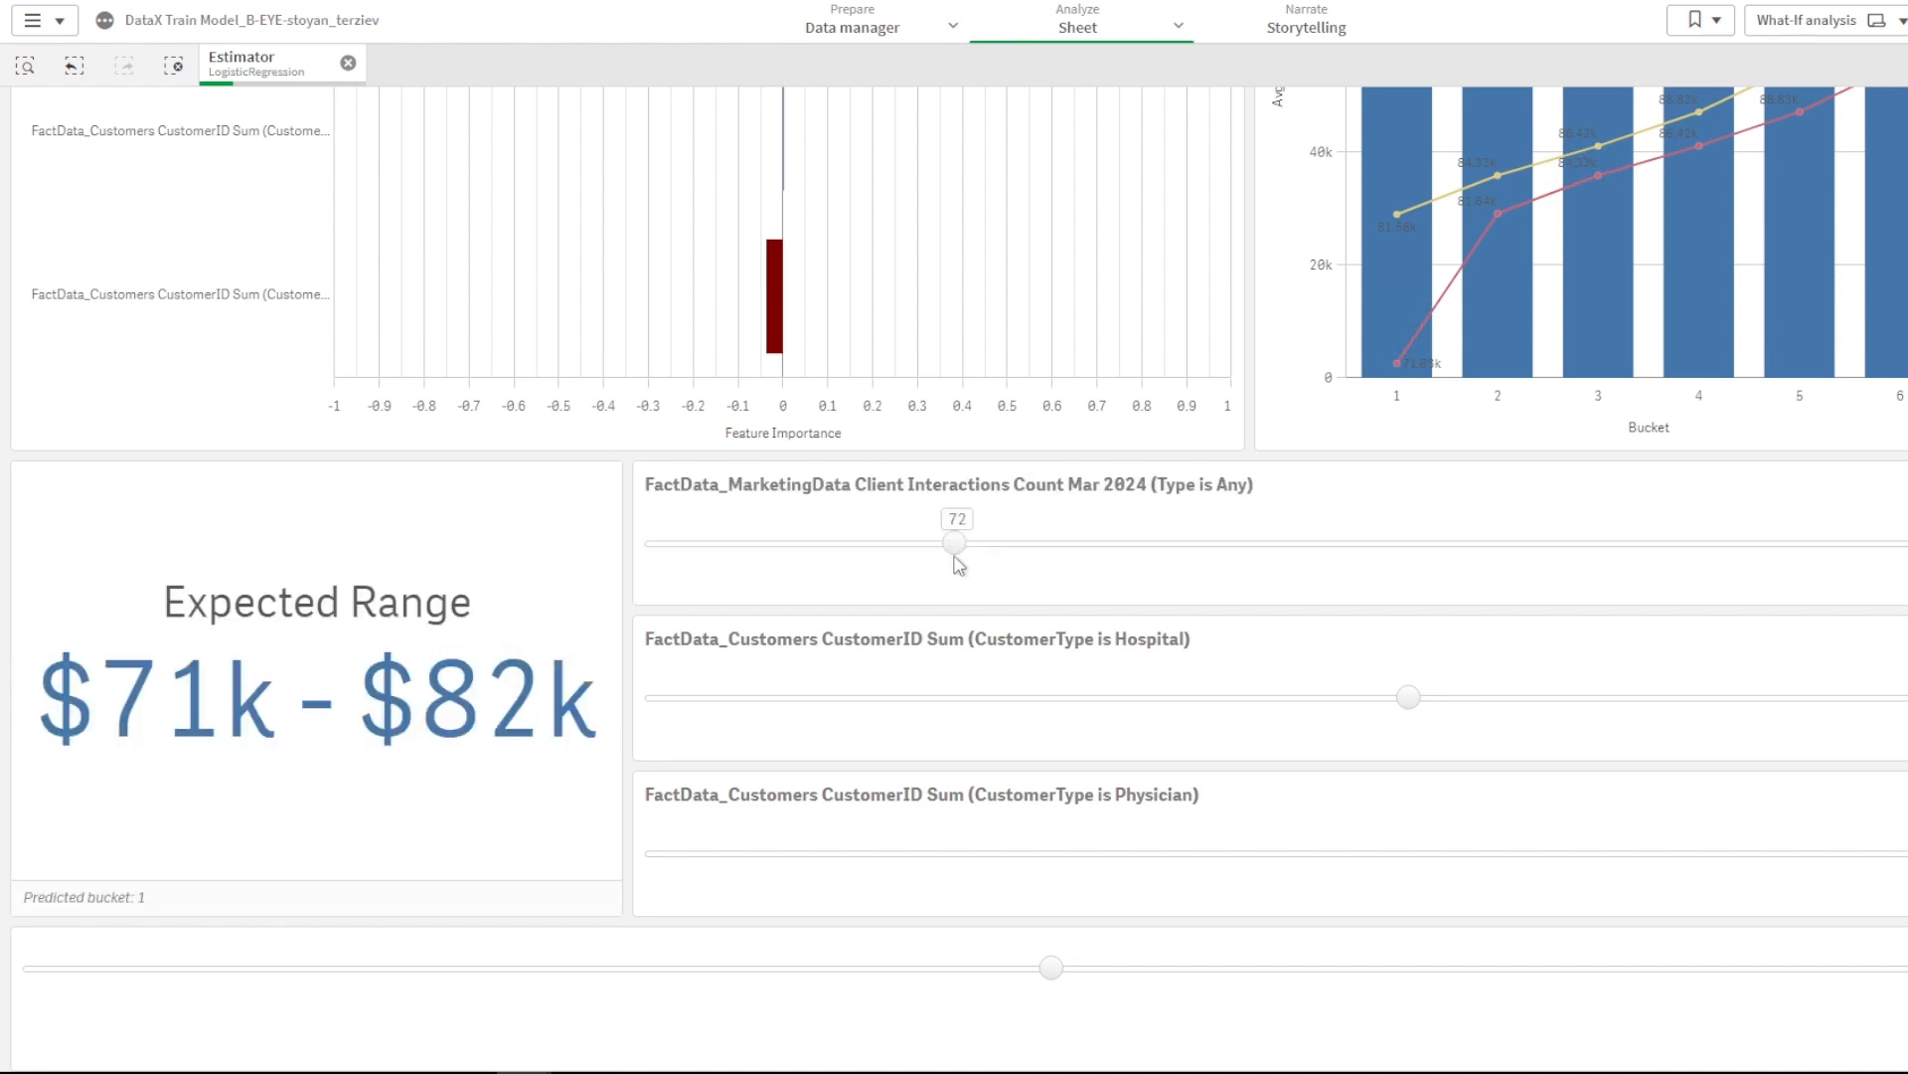
- Reset Hospital and Physician counts to their minimums and raise Client Interactions from 72 to 95
drag(957, 555, 1342, 546)
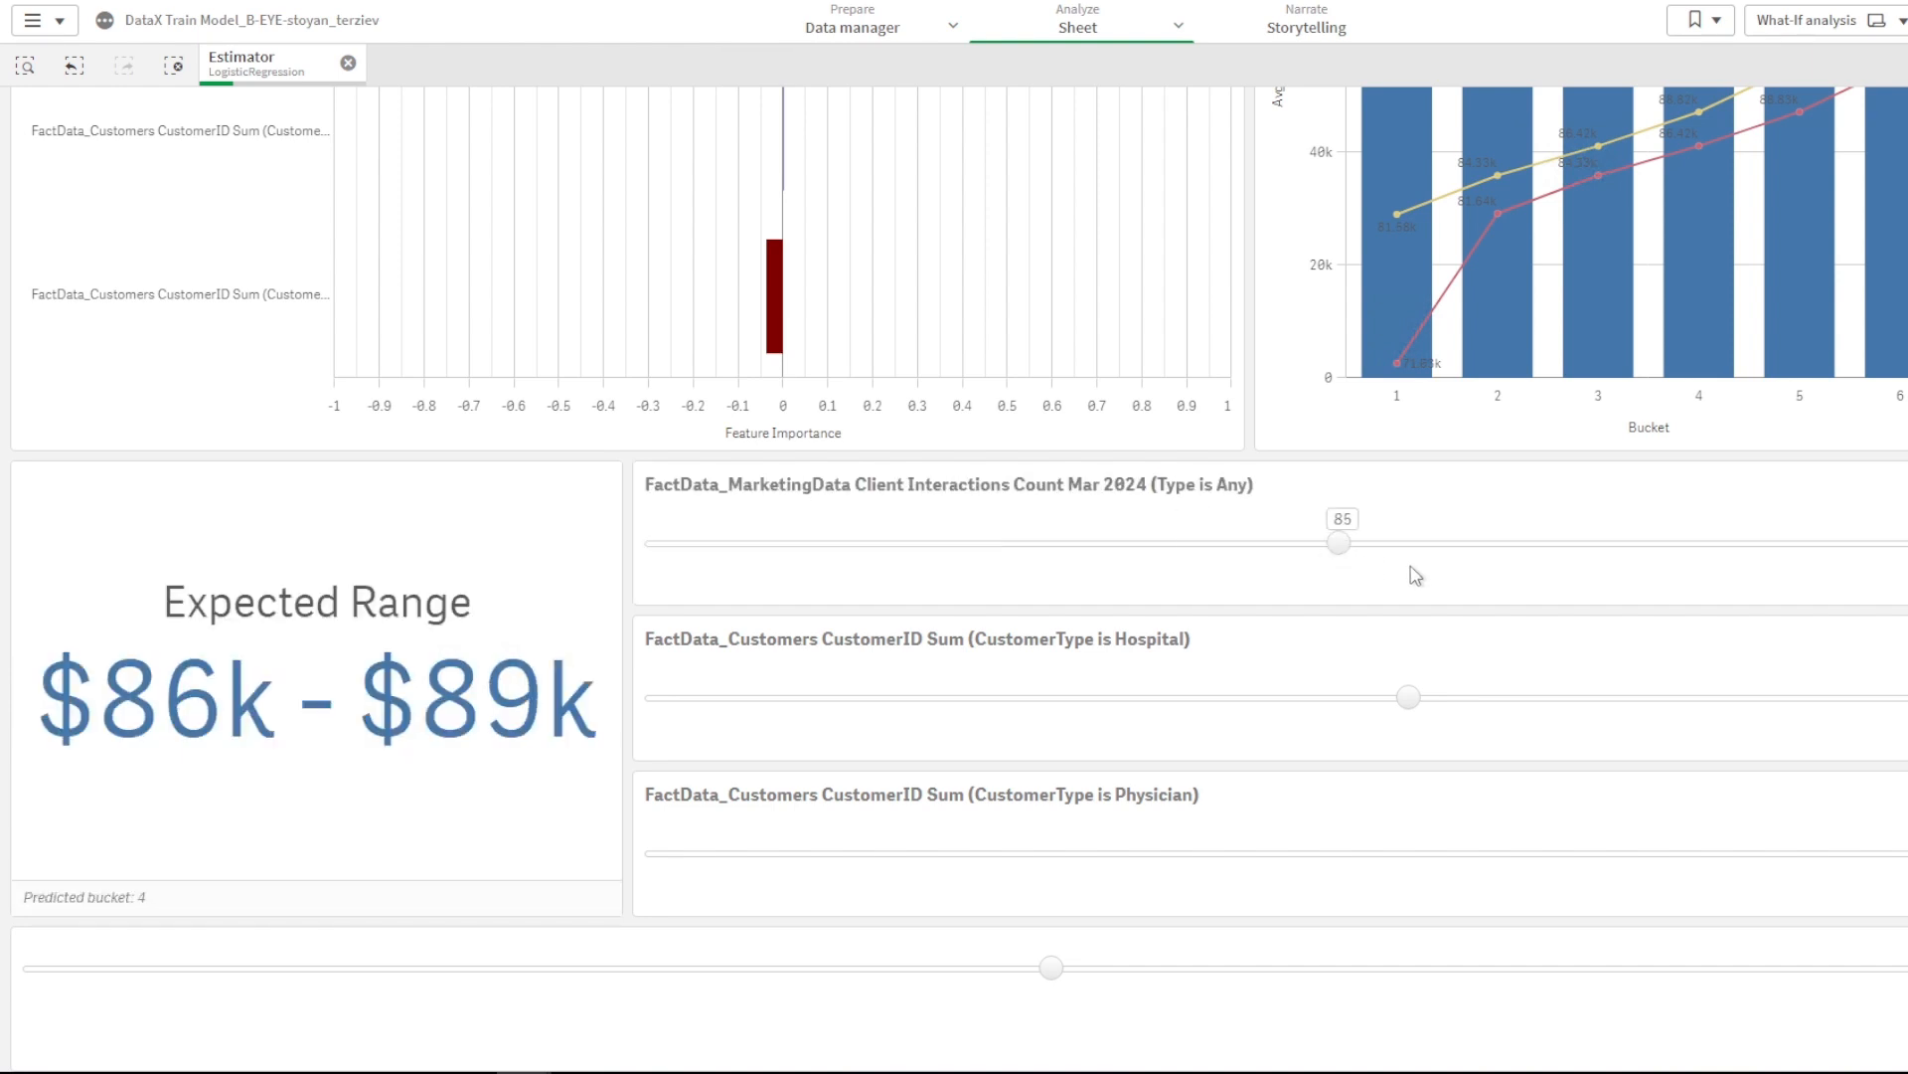
drag(1409, 700, 1215, 708)
drag(1238, 852, 1056, 872)
drag(1359, 699, 1903, 697)
drag(1062, 855, 1907, 875)
drag(1904, 698, 565, 728)
drag(1435, 541, 1638, 543)
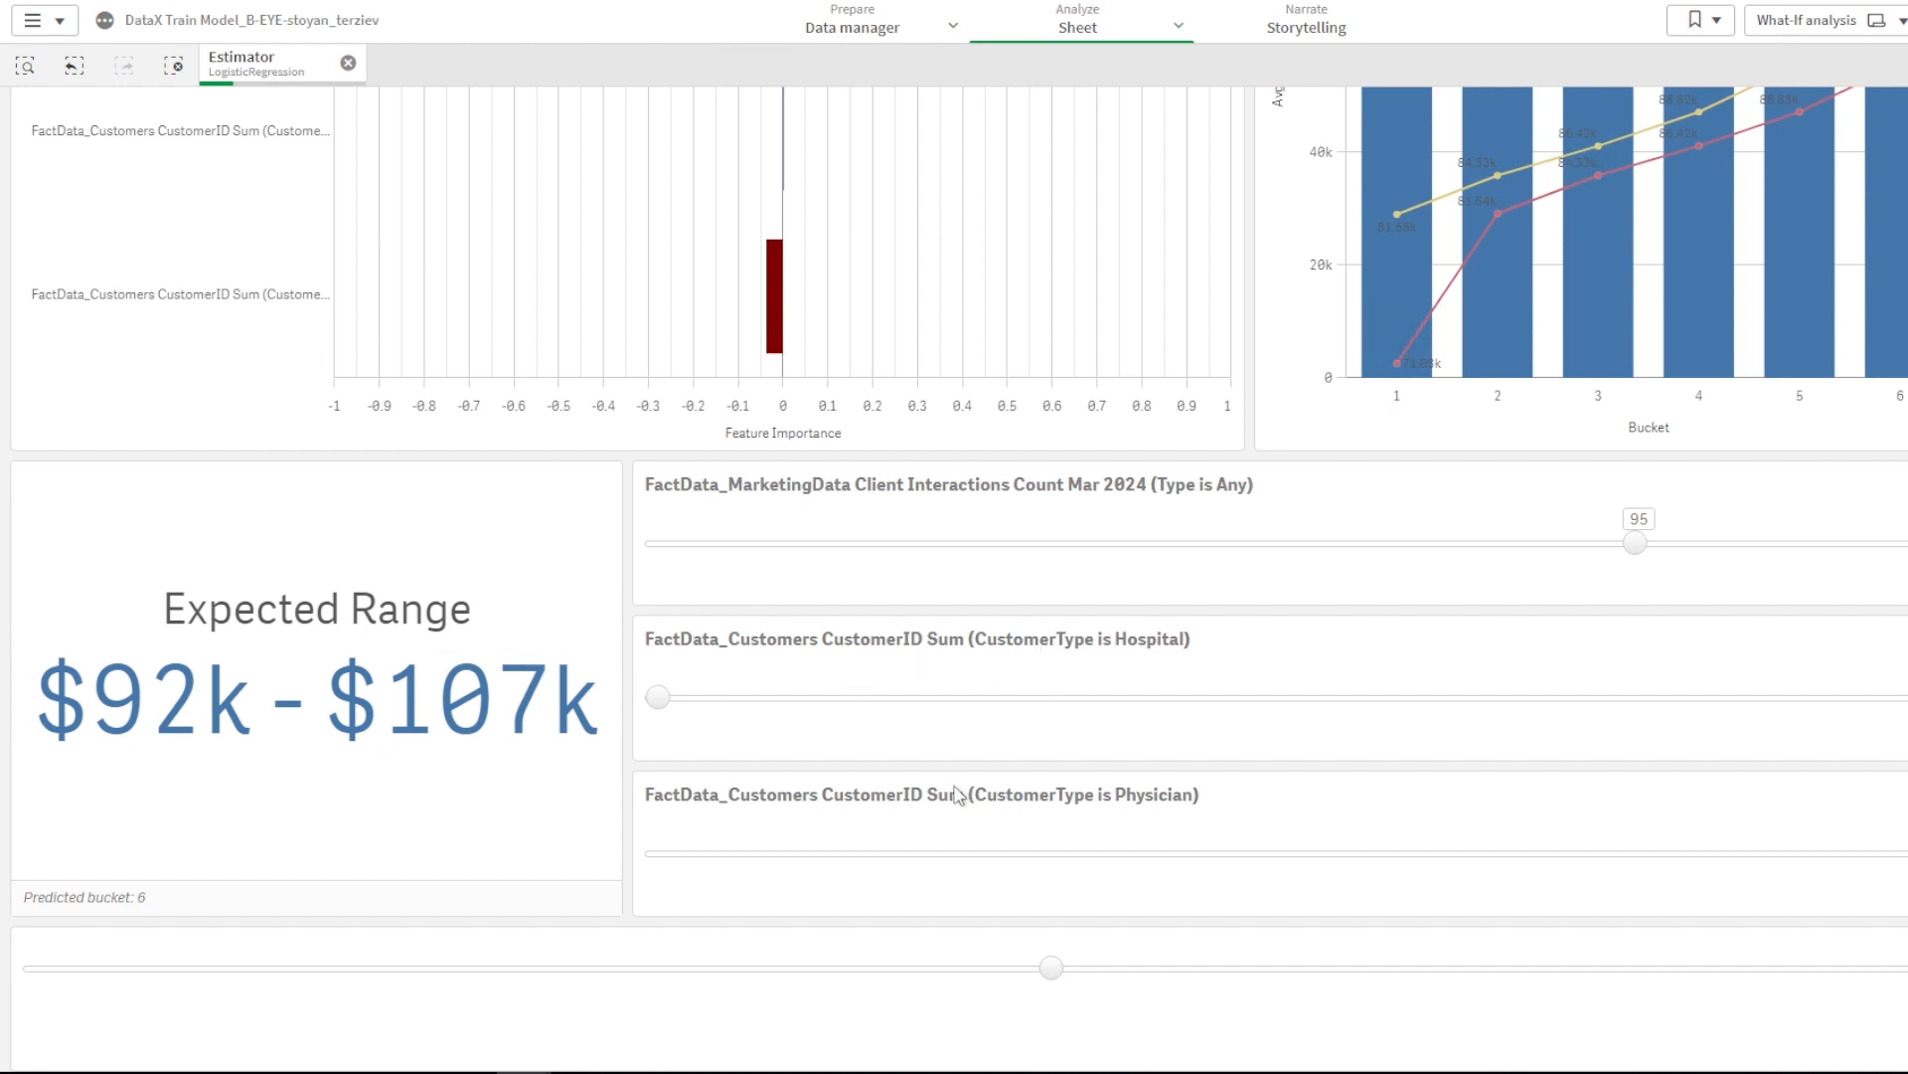
- Push Client Interactions to its maximum, set Hospital to mid-range and Physician high
scroll(960, 579, up, 2)
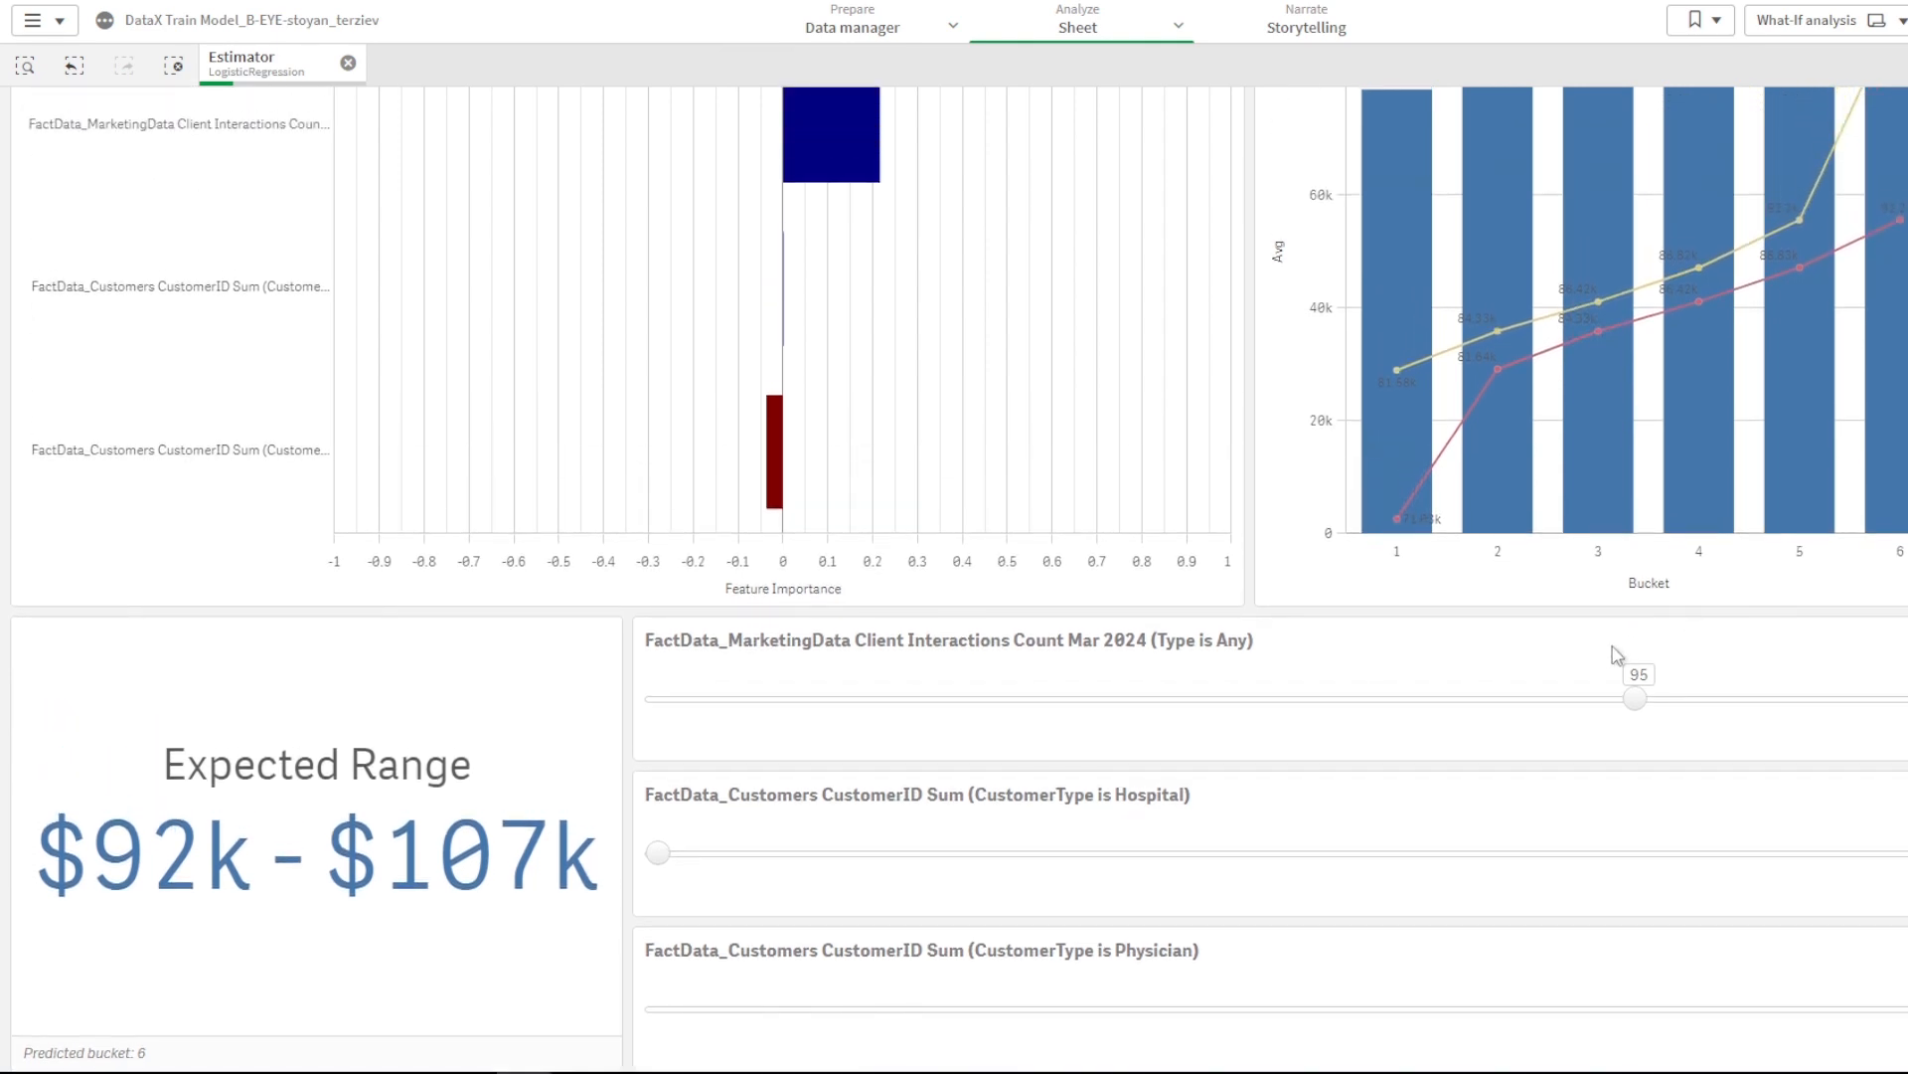
drag(1635, 698, 1907, 698)
drag(658, 854, 1215, 854)
drag(1907, 1009, 1624, 1030)
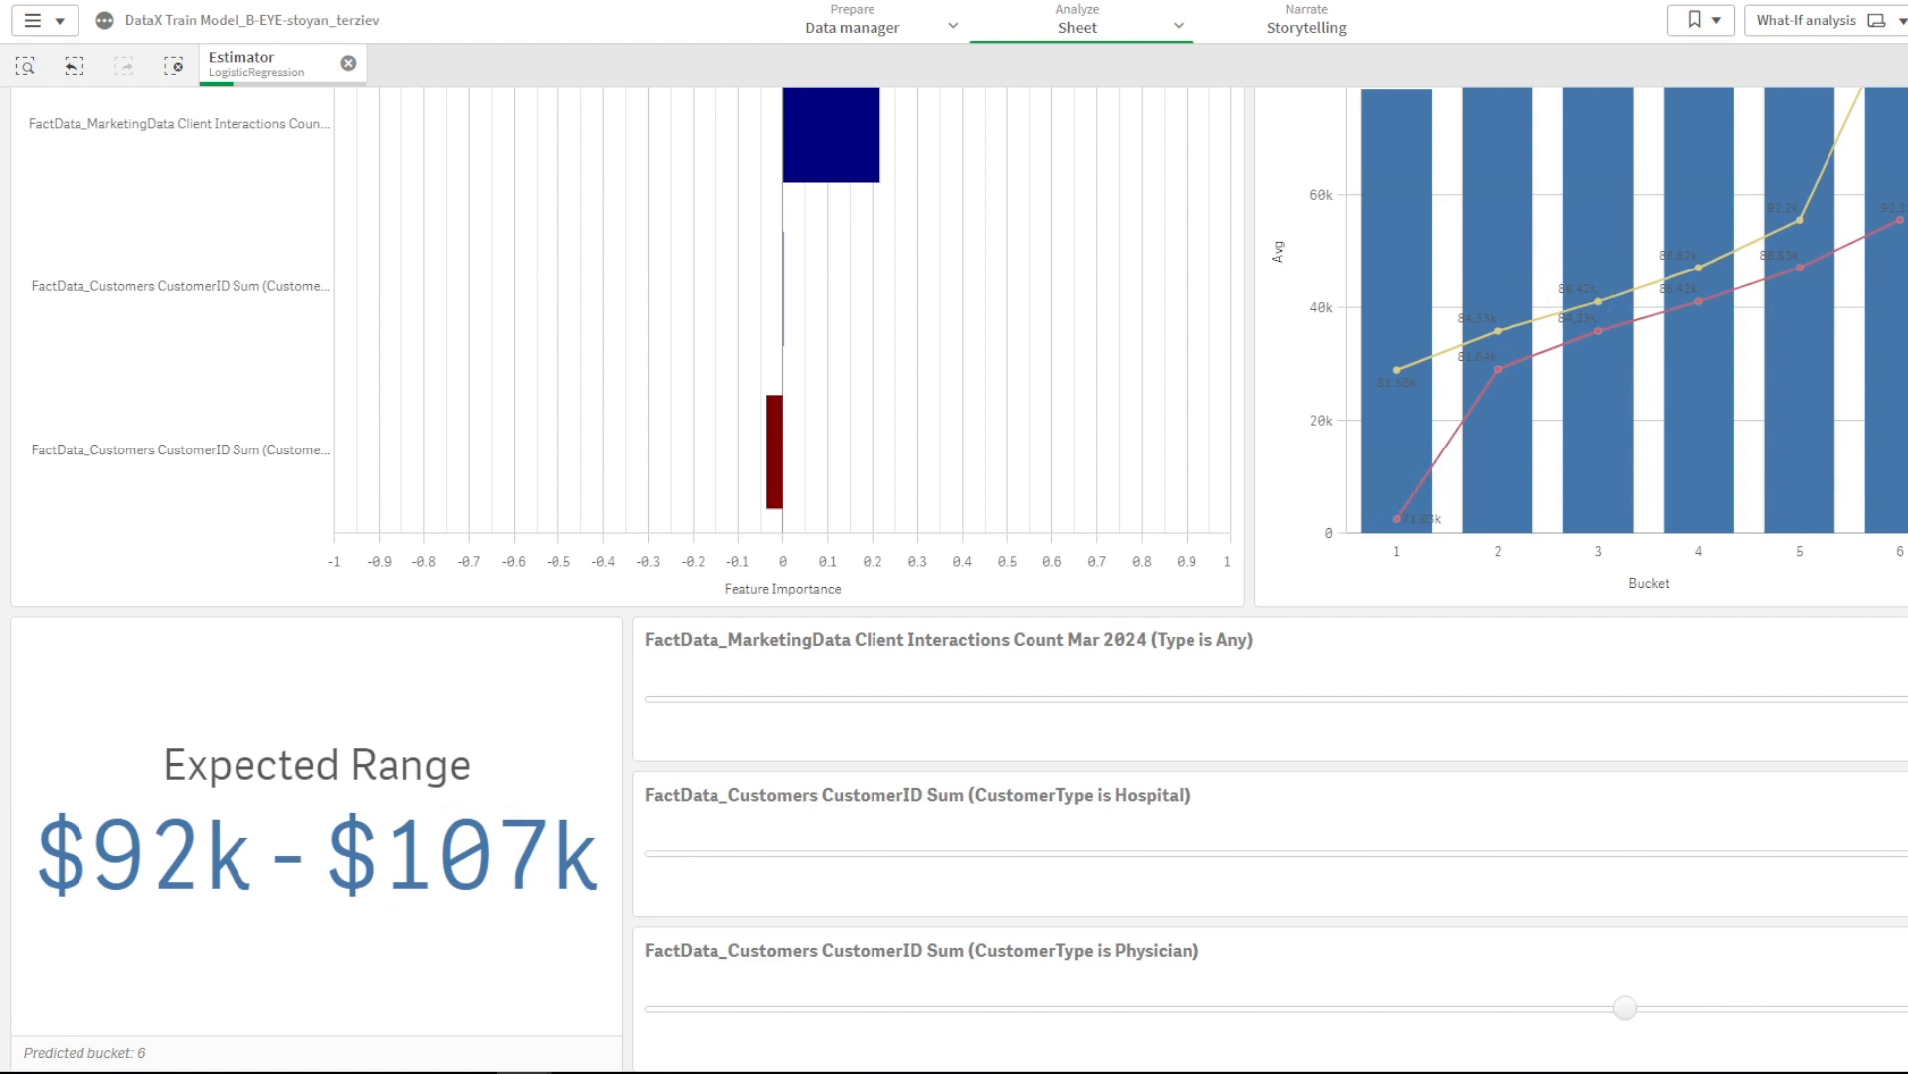